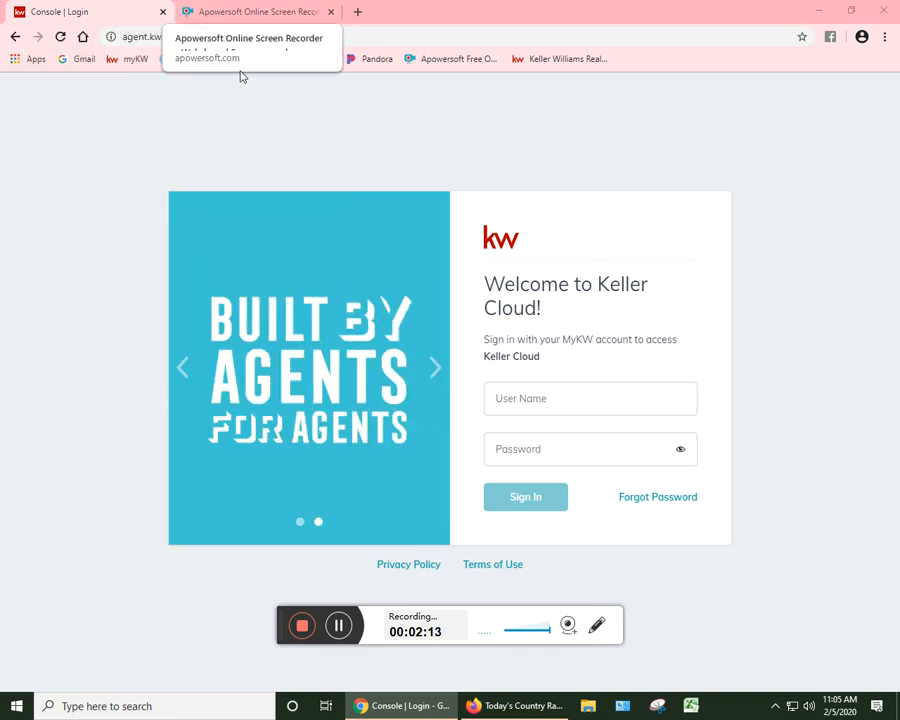
Step: Sign in to Keller Cloud with the account's user name and password
{"action": "left_click", "coordinate": [582, 398]}
{"action": "key", "text": "Tab"}
{"action": "type", "text": "**********"}
{"action": "key", "text": "Return"}
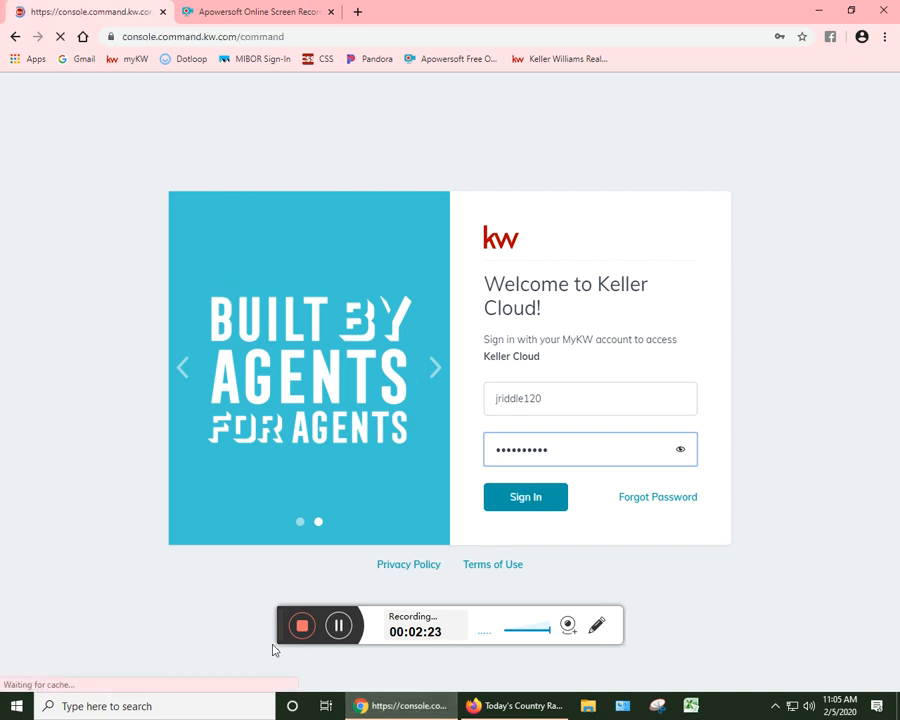
{"action": "left_click_drag", "start_coordinate": [277, 628], "coordinate": [562, 681]}
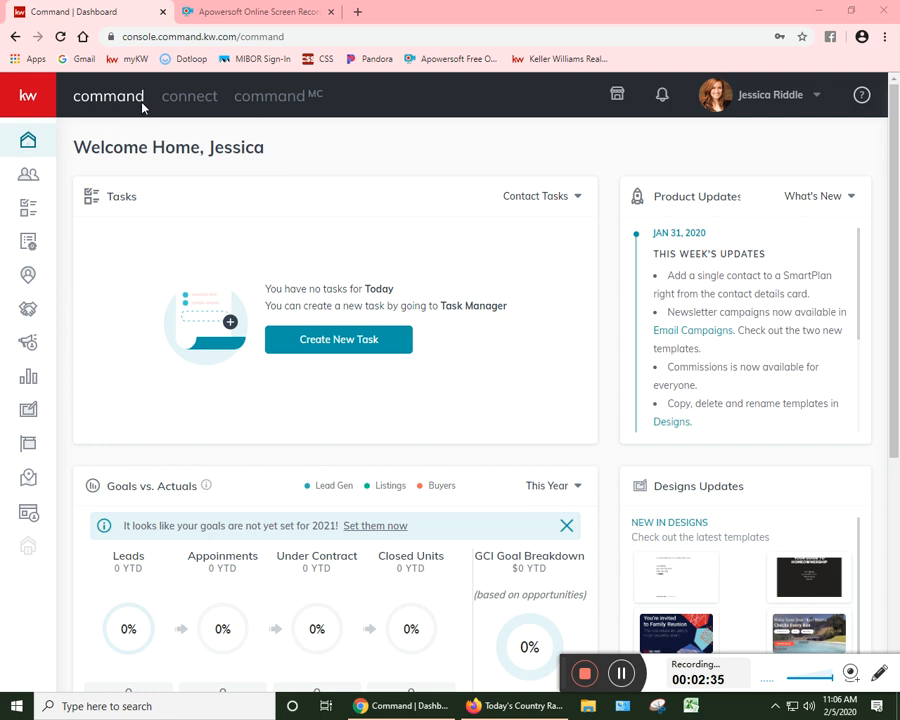
{"action": "scroll", "coordinate": [752, 288], "scroll_direction": "down", "scroll_amount": 2}
{"action": "scroll", "coordinate": [766, 278], "scroll_direction": "up", "scroll_amount": 2}
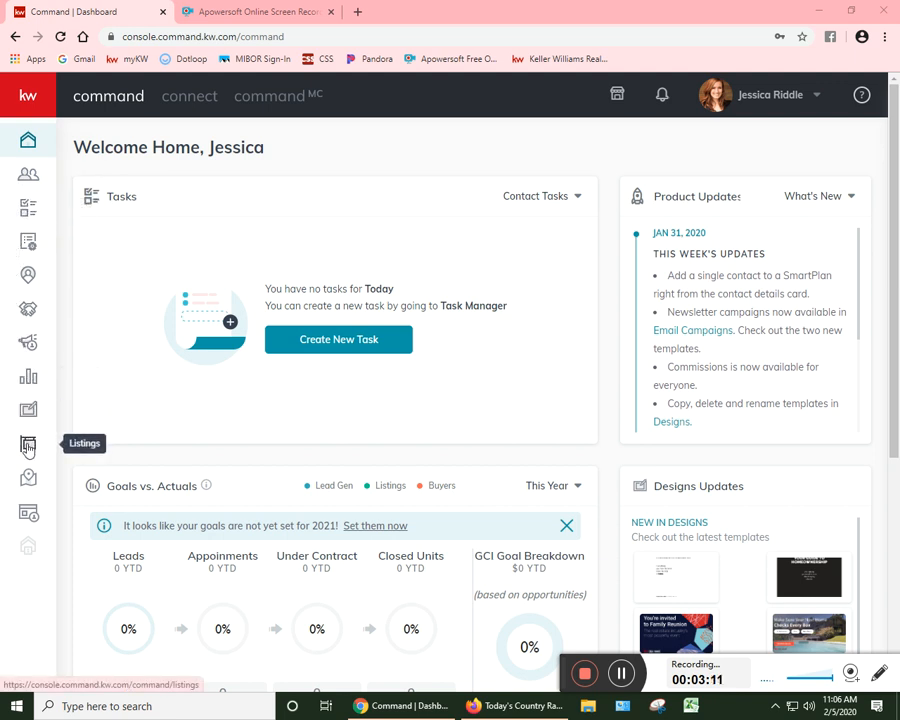
Step: Open Contacts and create a new contact with only the person's full name, leaving the spouse relationship empty
{"action": "left_click", "coordinate": [29, 174]}
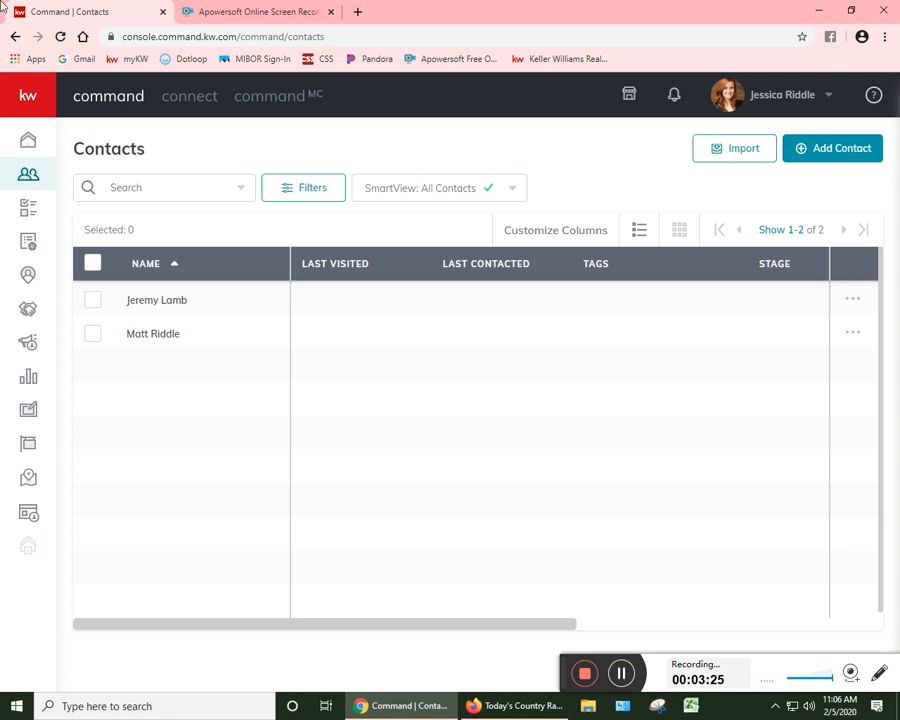
{"action": "left_click", "coordinate": [839, 164]}
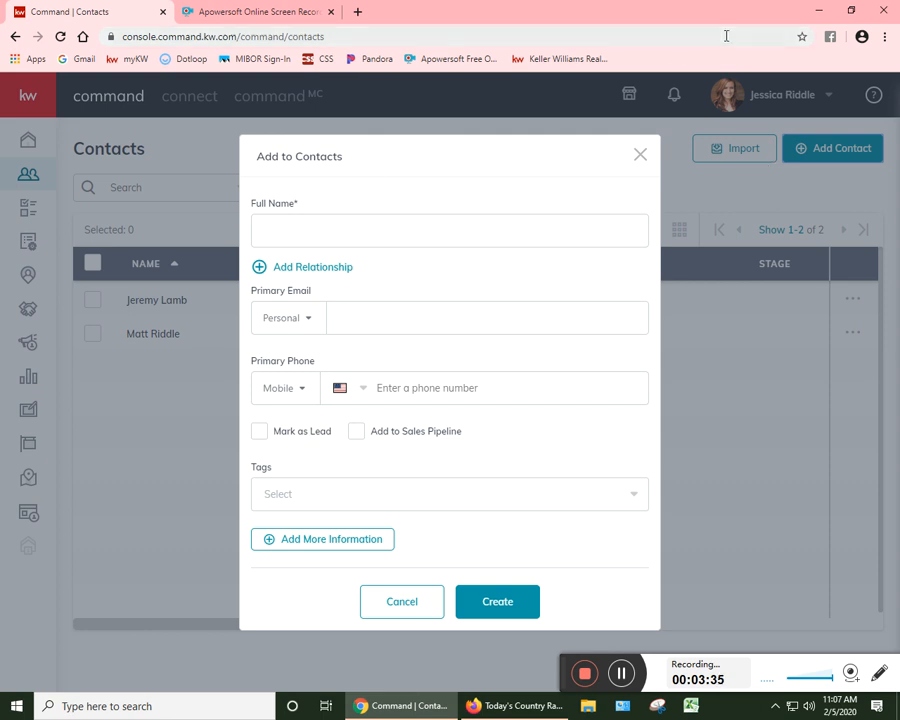
{"action": "left_click", "coordinate": [355, 226]}
{"action": "left_click", "coordinate": [405, 302]}
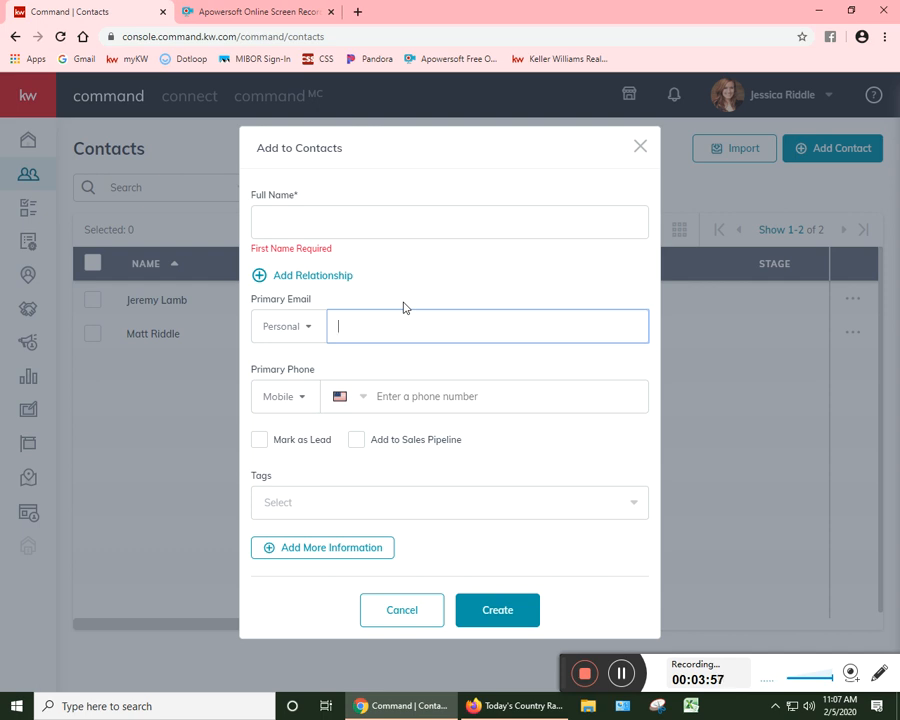
{"action": "left_click", "coordinate": [310, 275]}
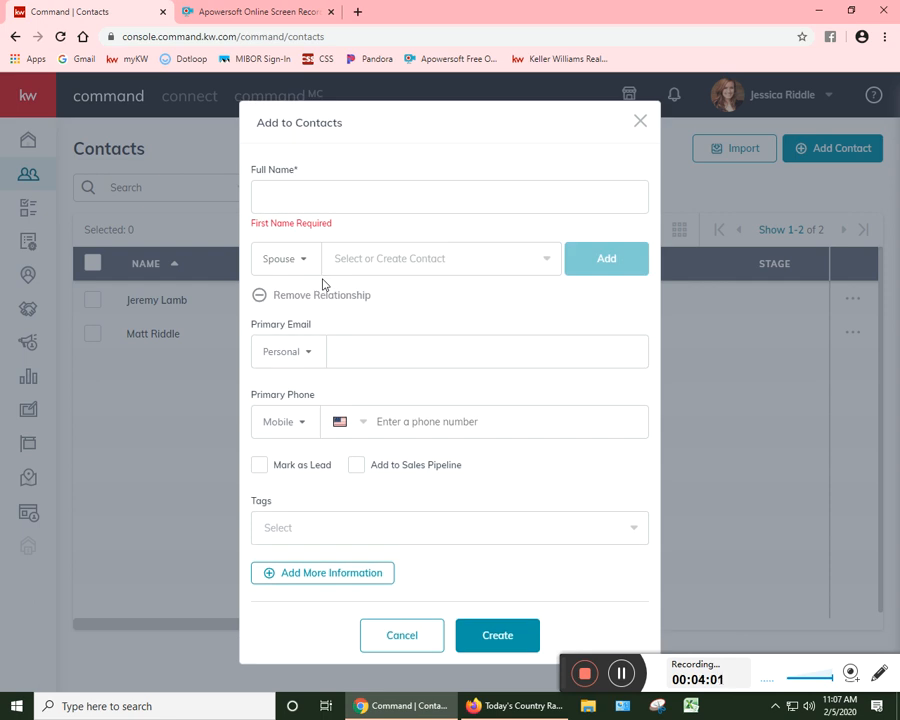
{"action": "left_click", "coordinate": [390, 259]}
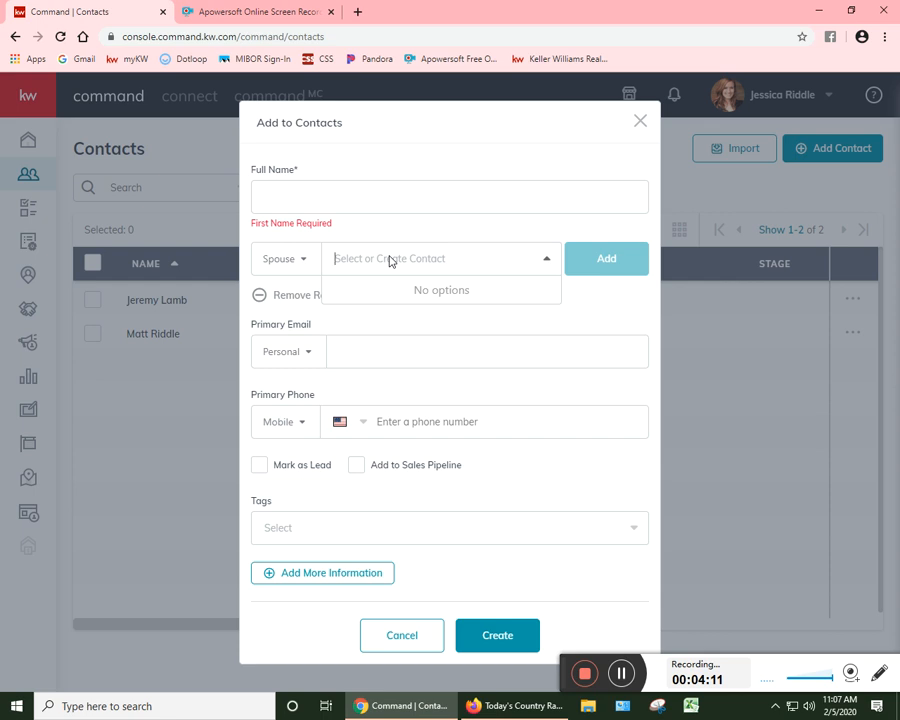
{"action": "left_click", "coordinate": [331, 195]}
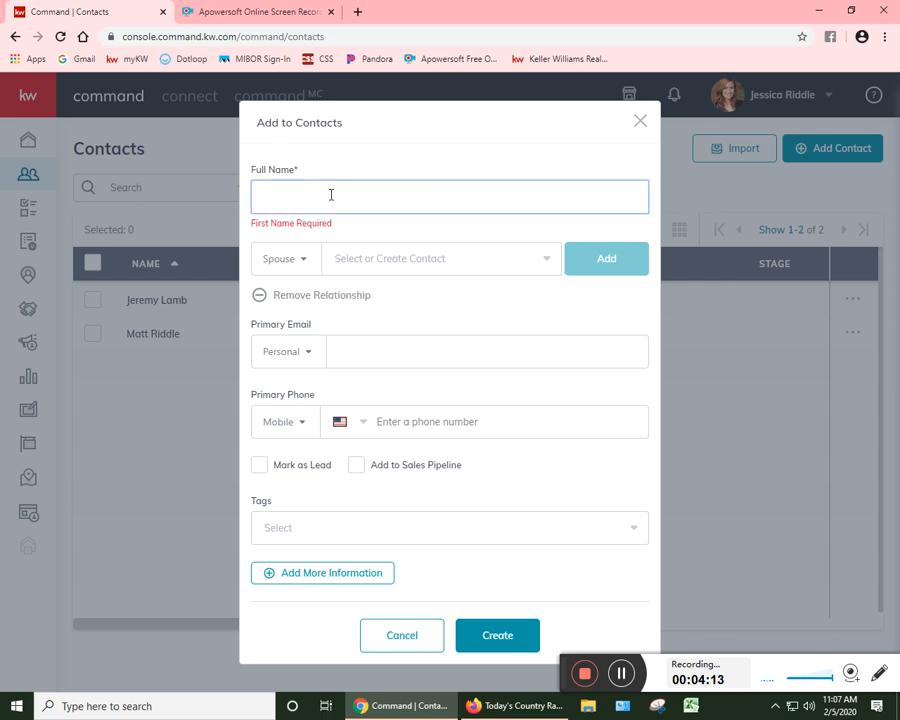
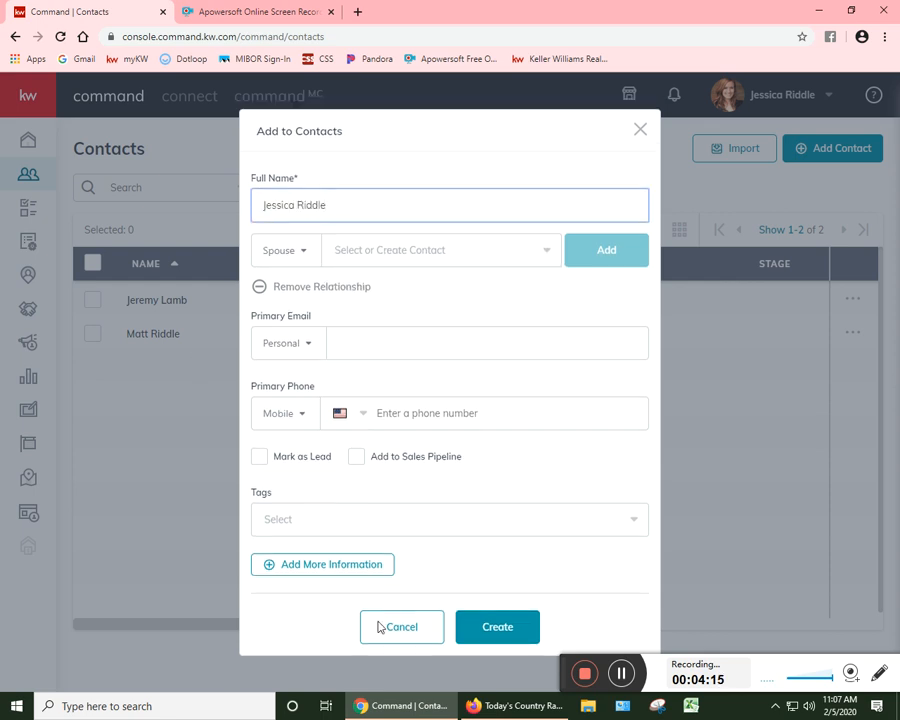
{"action": "left_click", "coordinate": [476, 626]}
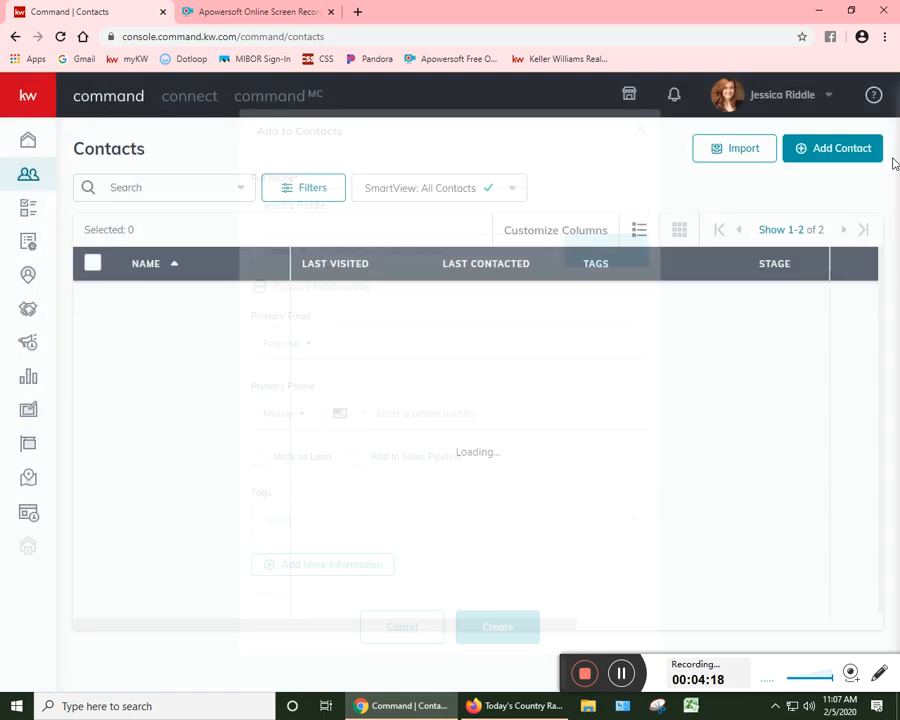
Step: Create another contact by entering only the second person's full name
{"action": "left_click", "coordinate": [840, 150]}
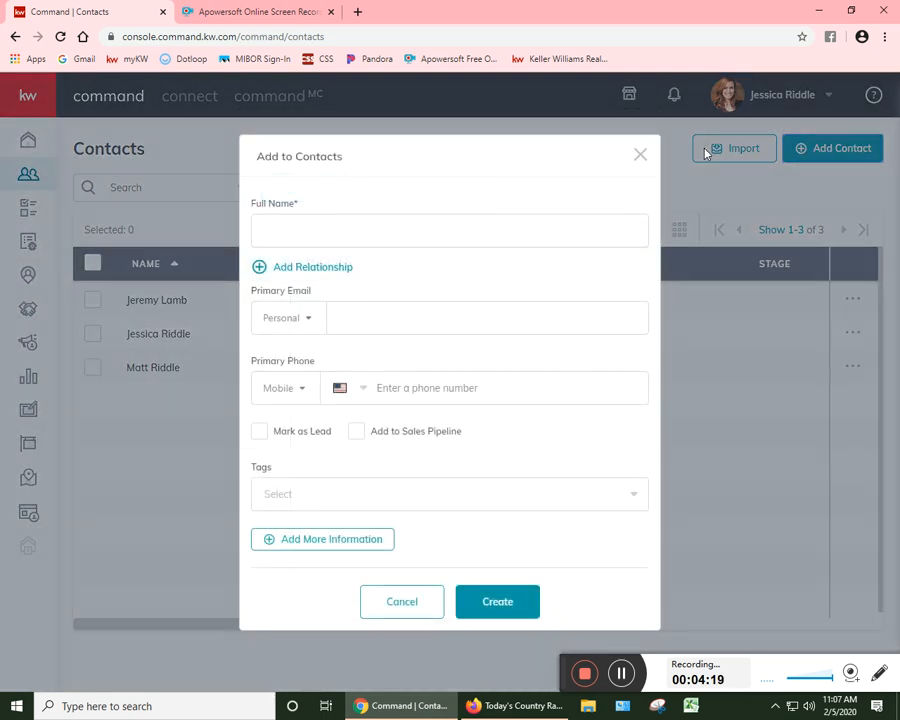
{"action": "left_click", "coordinate": [548, 237]}
{"action": "left_click", "coordinate": [500, 601]}
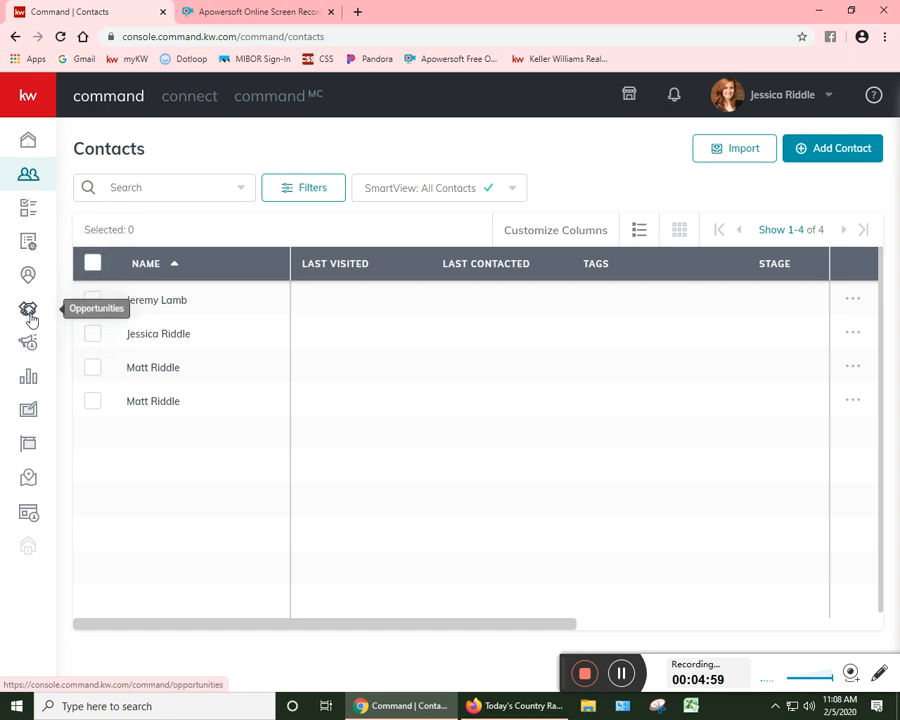
Step: Open Opportunities and start a new opportunity with the opportunity type Listing
{"action": "left_click", "coordinate": [29, 311]}
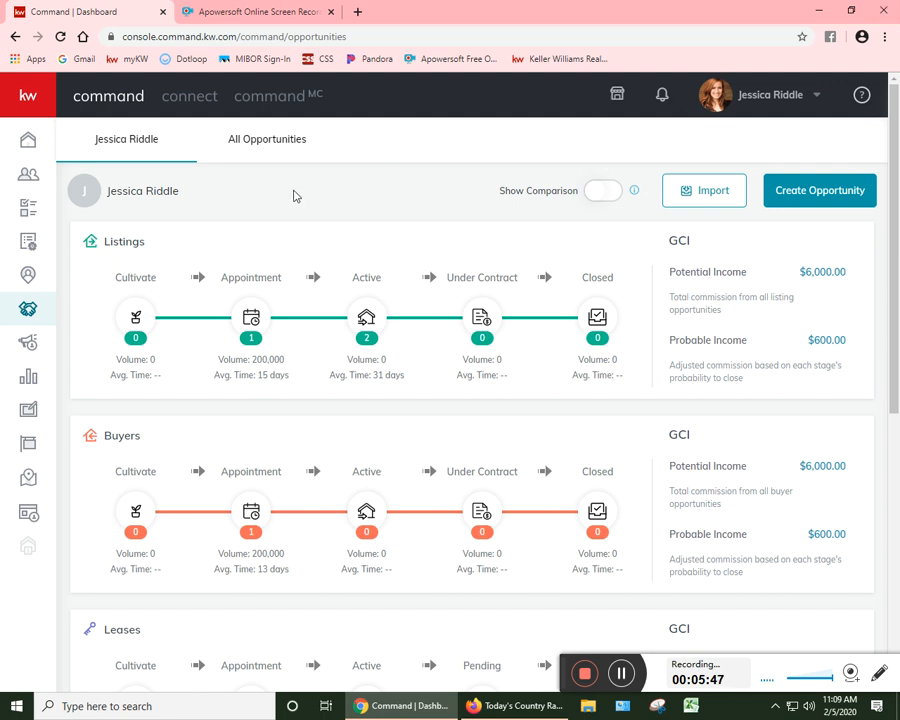
{"action": "scroll", "coordinate": [352, 320], "scroll_direction": "down", "scroll_amount": 1}
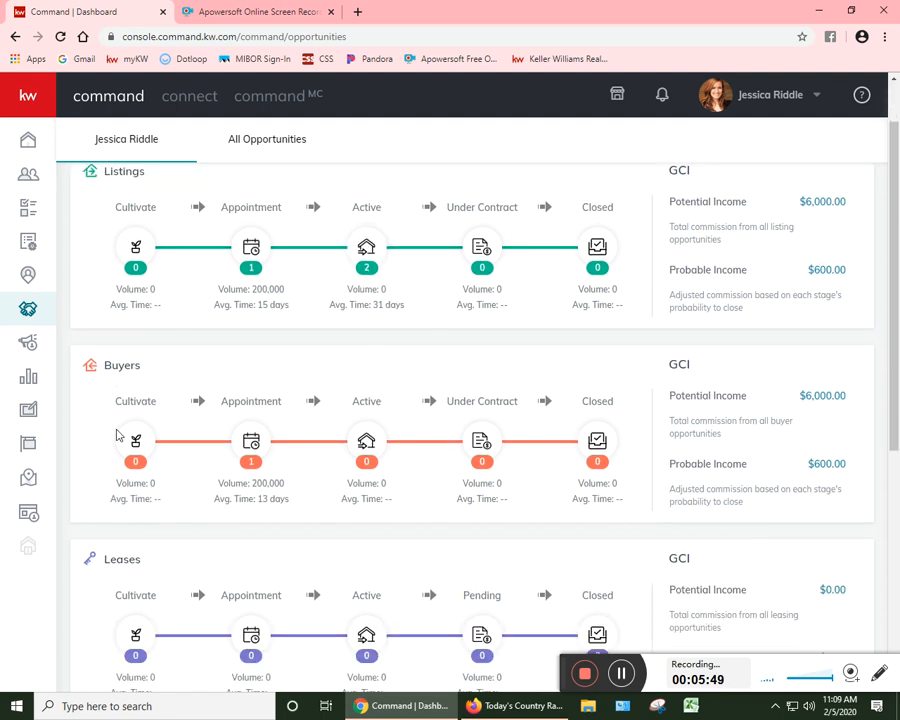
{"action": "scroll", "coordinate": [250, 444], "scroll_direction": "down", "scroll_amount": 1}
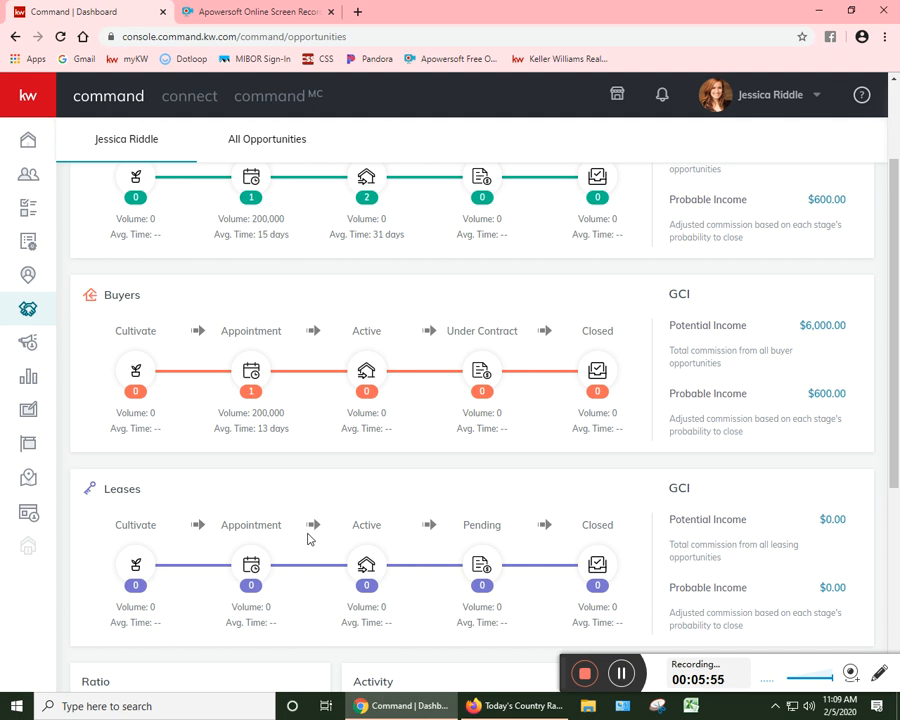
{"action": "scroll", "coordinate": [267, 566], "scroll_direction": "up", "scroll_amount": 3}
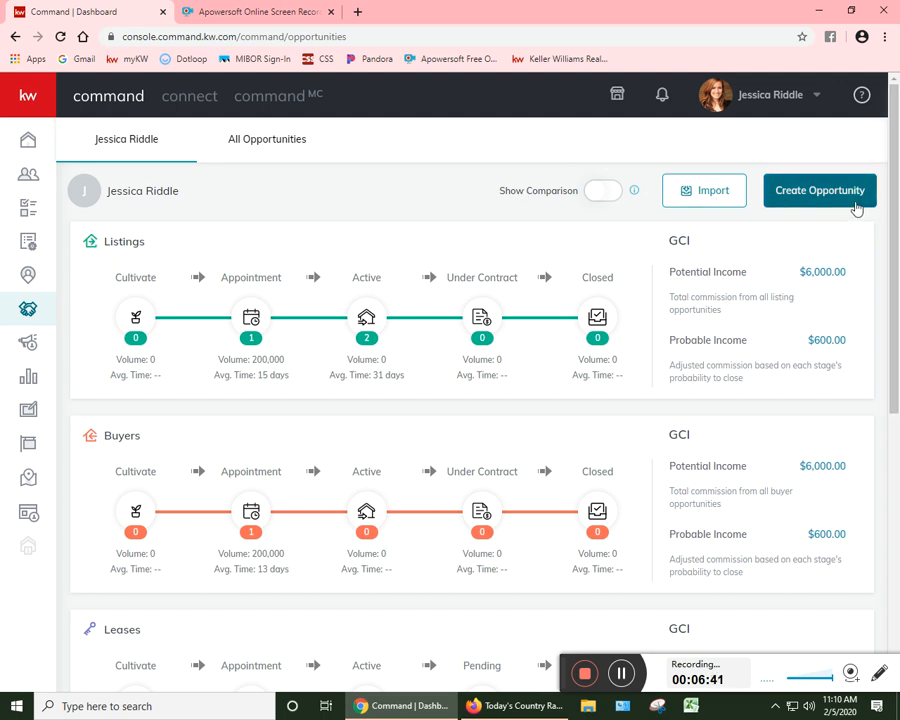
{"action": "left_click", "coordinate": [782, 203]}
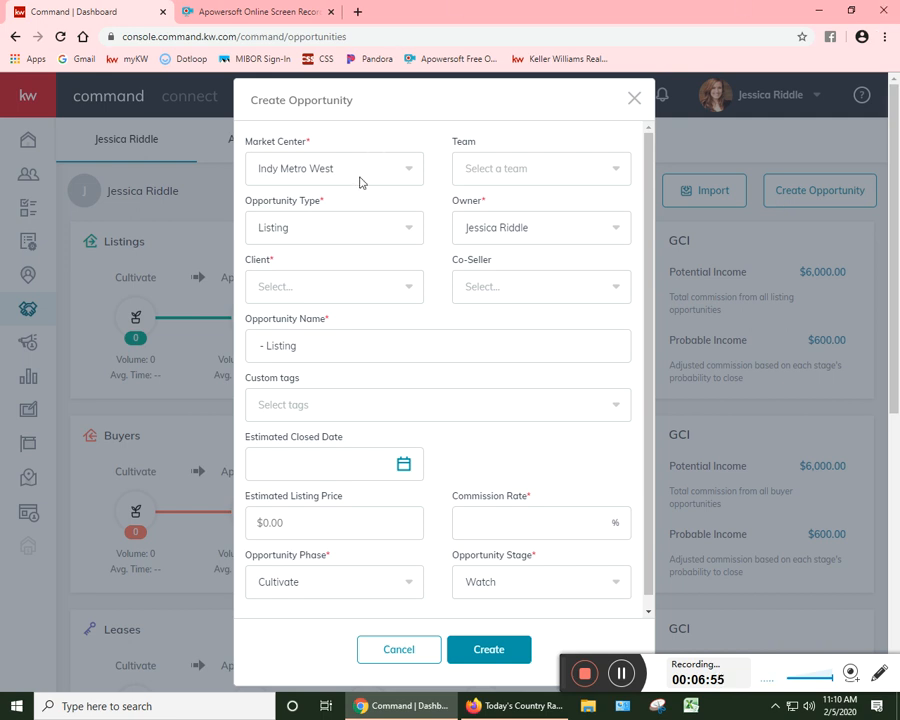
{"action": "left_click", "coordinate": [560, 165]}
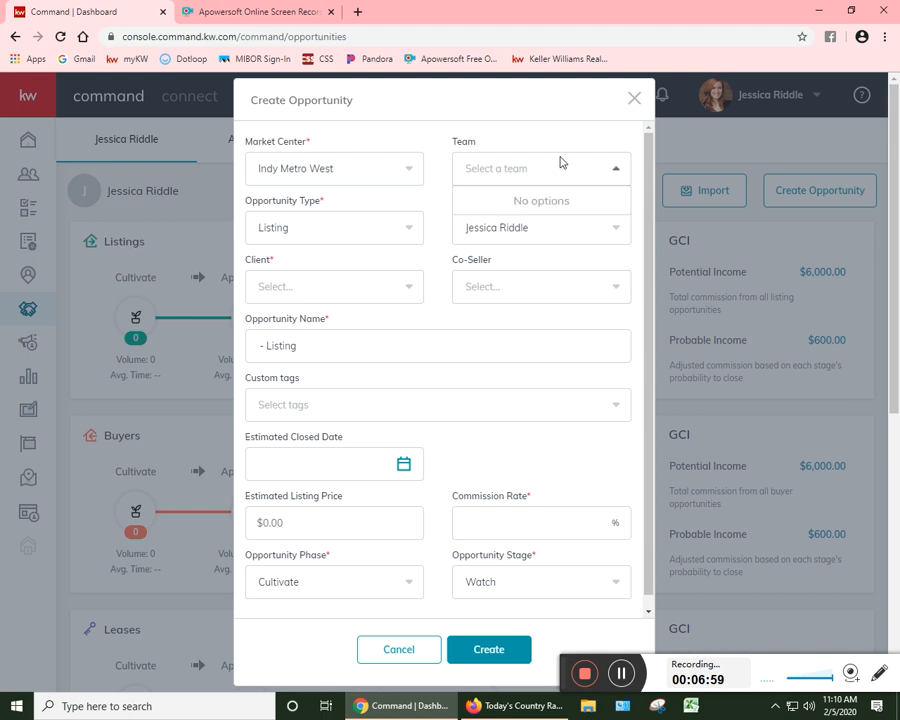
{"action": "left_click", "coordinate": [401, 229]}
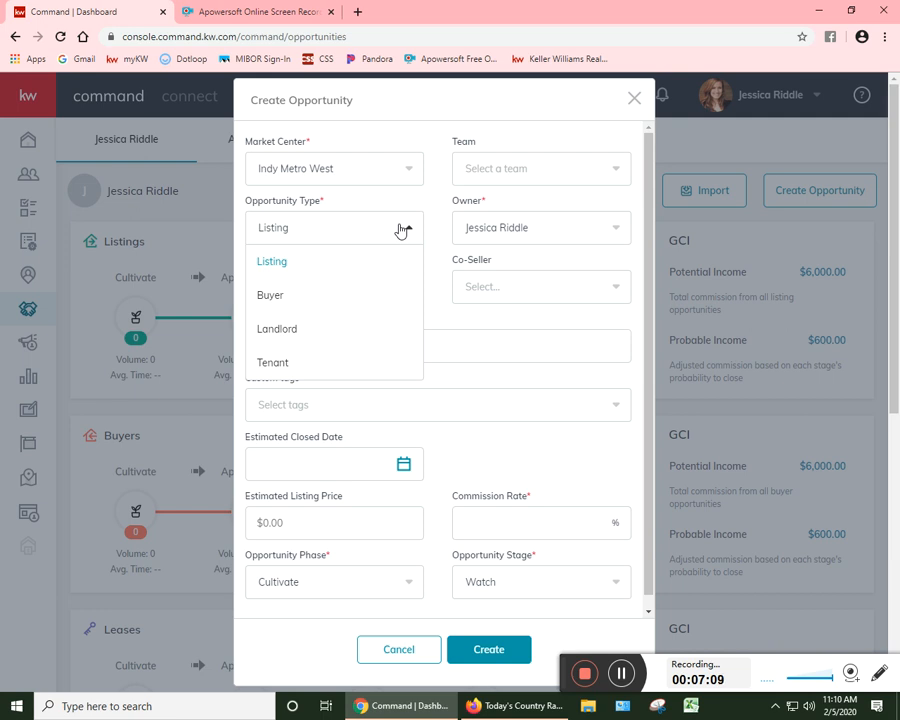
{"action": "left_click", "coordinate": [279, 268]}
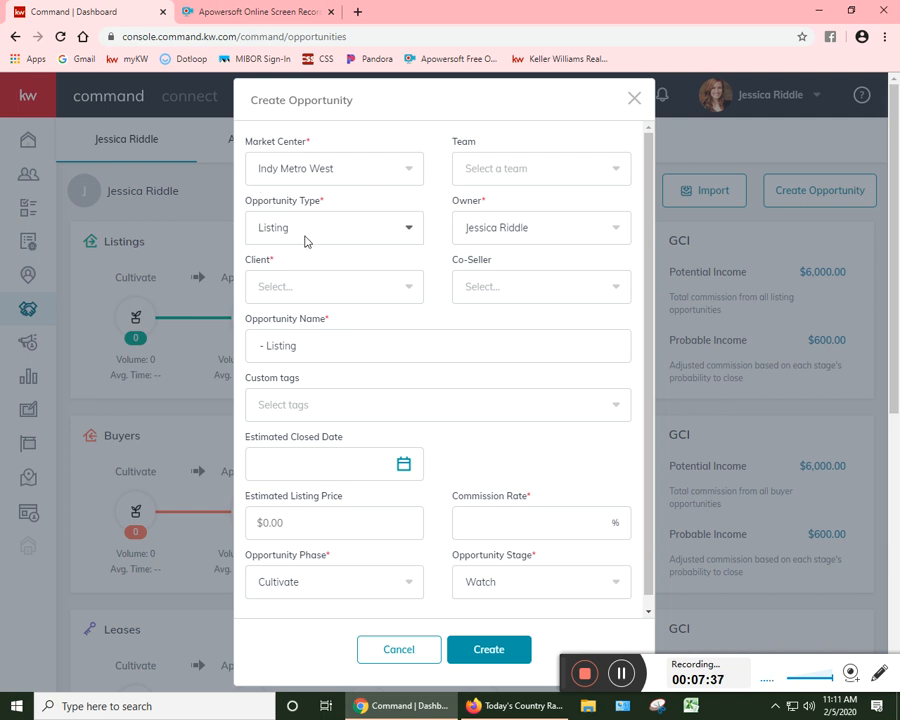
Step: Try to look up the two newly added contacts by name as the opportunity's client
{"action": "left_click", "coordinate": [365, 279]}
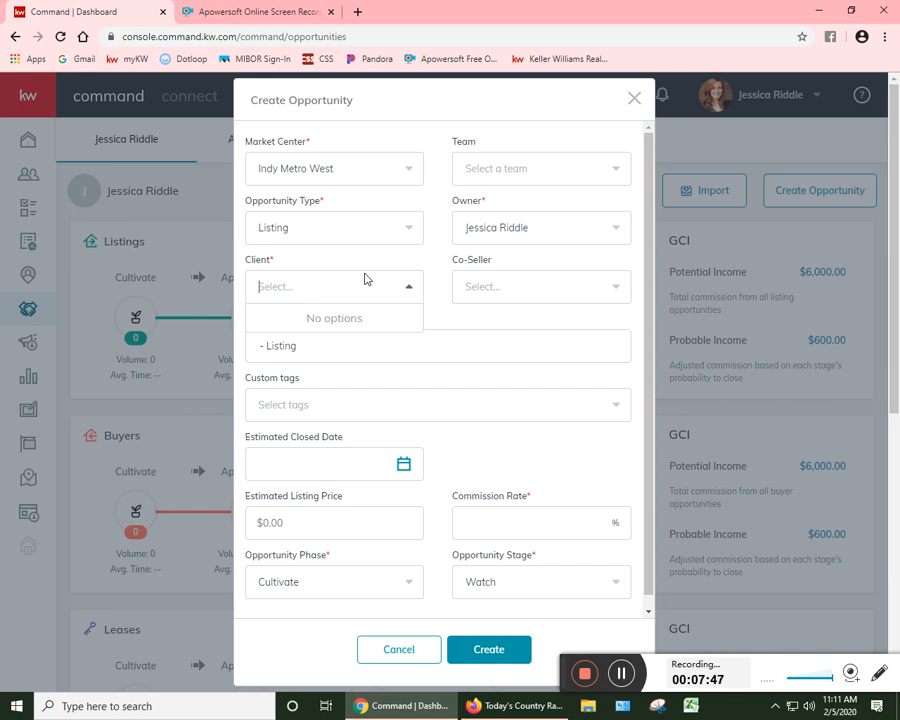
{"action": "type", "text": "ma"}
{"action": "key", "text": "BackSpace"}
{"action": "key", "text": "BackSpace"}
{"action": "type", "text": "Matt"}
{"action": "key", "text": "BackSpace"}
{"action": "key", "text": "BackSpace"}
{"action": "key", "text": "BackSpace"}
{"action": "key", "text": "BackSpace"}
{"action": "type", "text": "Jessica"}
{"action": "key", "text": "BackSpace"}
{"action": "key", "text": "BackSpace"}
{"action": "key", "text": "BackSpace"}
{"action": "key", "text": "BackSpace"}
{"action": "key", "text": "BackSpace"}
{"action": "key", "text": "BackSpace"}
{"action": "key", "text": "BackSpace"}
{"action": "left_click", "coordinate": [420, 340]}
{"action": "left_click", "coordinate": [362, 304]}
{"action": "type", "text": "Jeremy"}
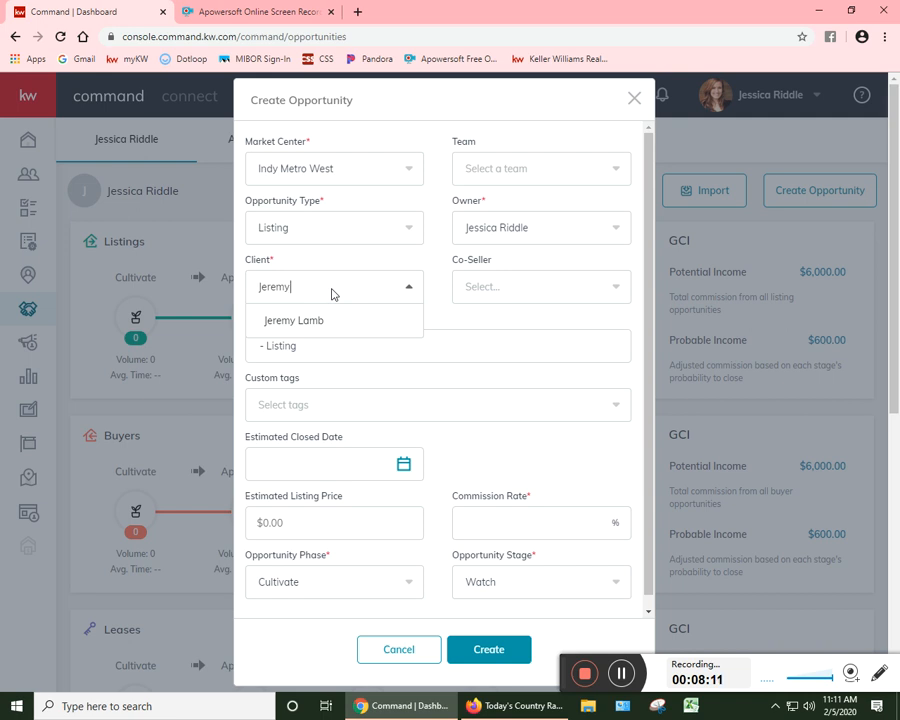
Step: Choose the first person in the contacts list as the opportunity's client and set the commission rate to 3.0%
{"action": "left_click", "coordinate": [310, 320]}
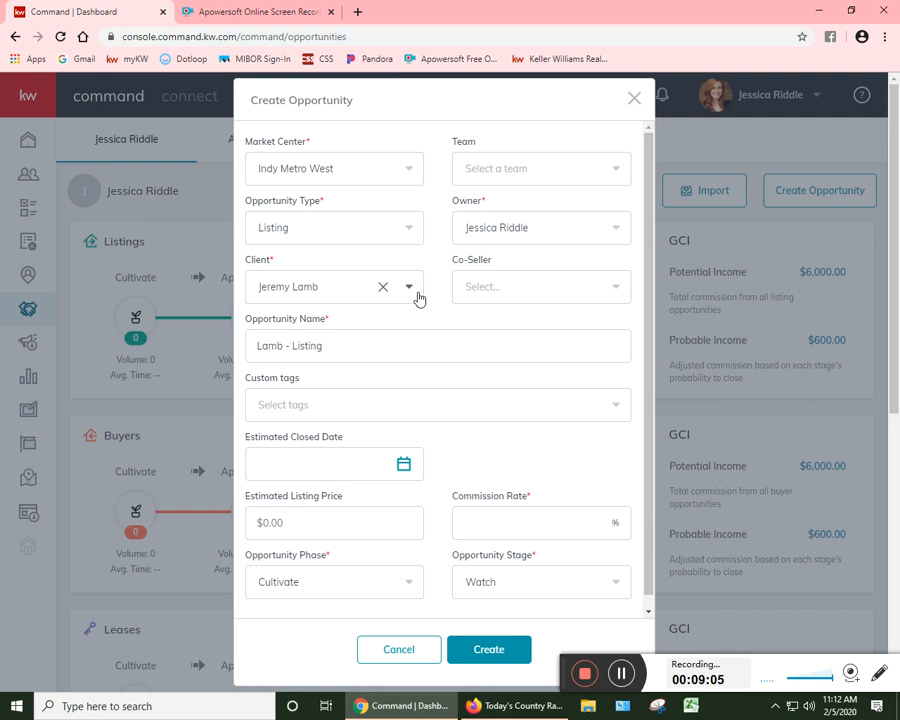
{"action": "left_click", "coordinate": [361, 406]}
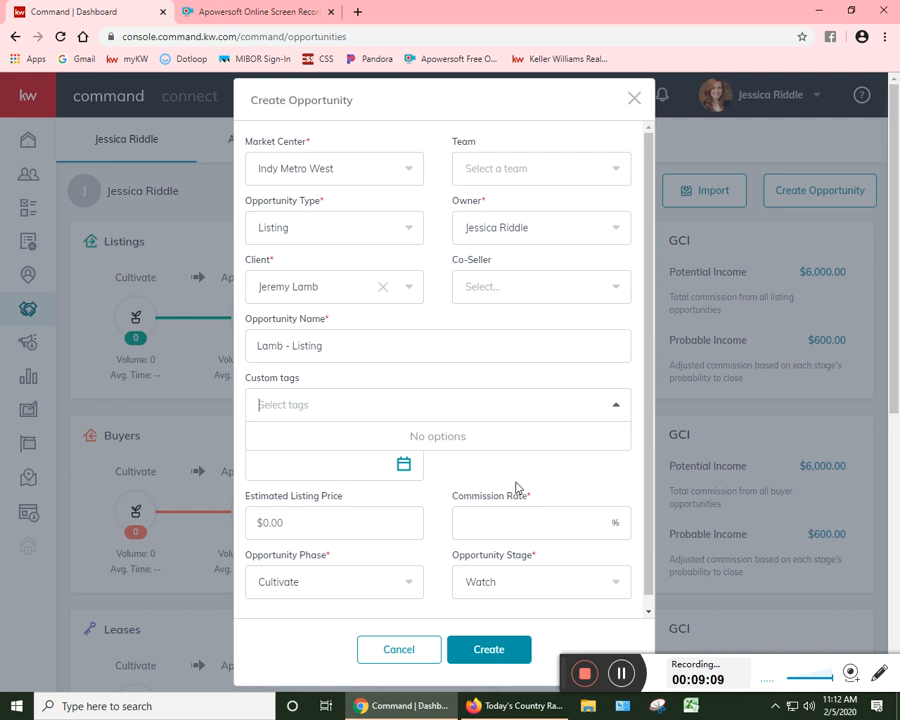
{"action": "scroll", "coordinate": [520, 486], "scroll_direction": "down", "scroll_amount": 1}
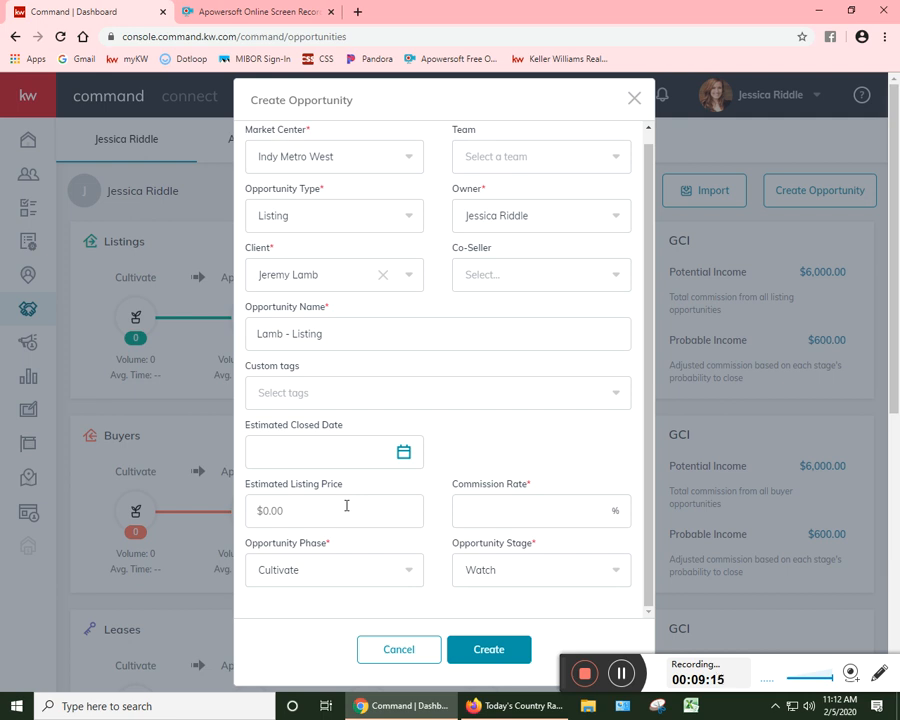
{"action": "left_click", "coordinate": [455, 508]}
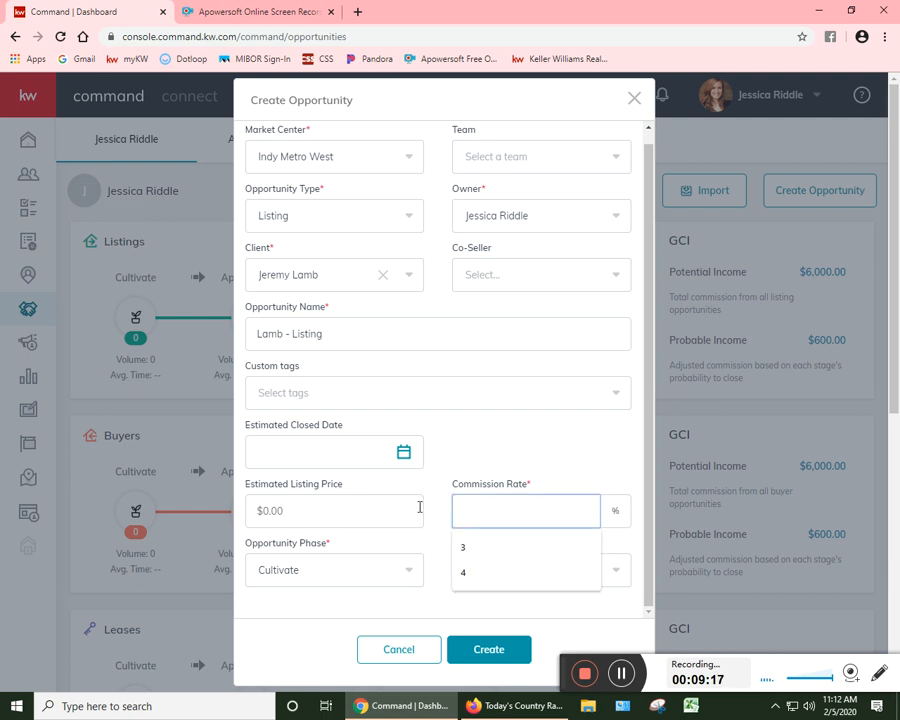
{"action": "type", "text": "3.0"}
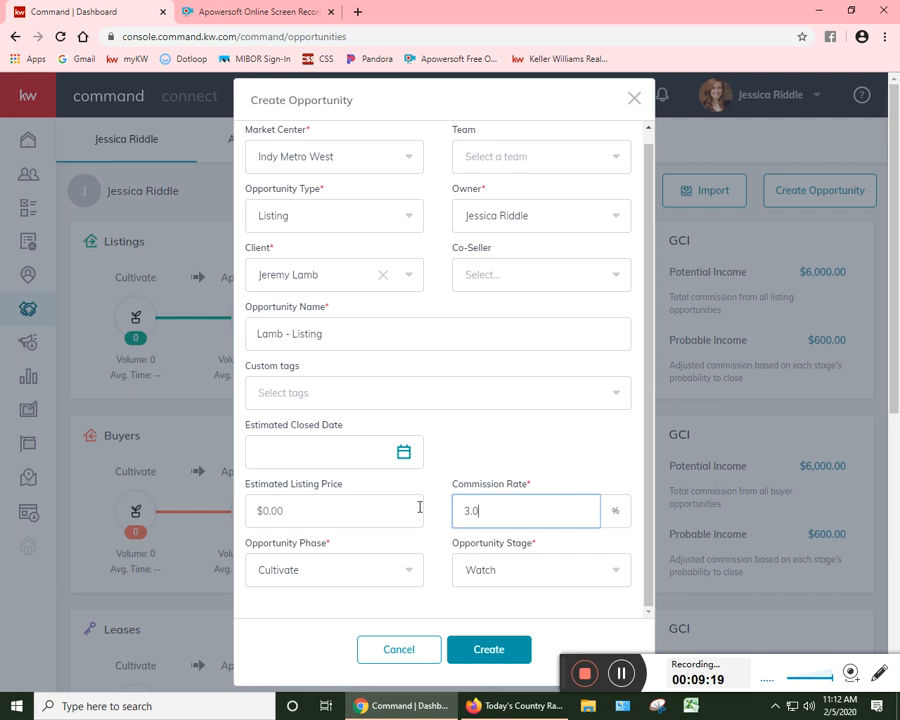
Step: Set the Opportunity Phase to Cultivate
{"action": "left_click", "coordinate": [383, 563]}
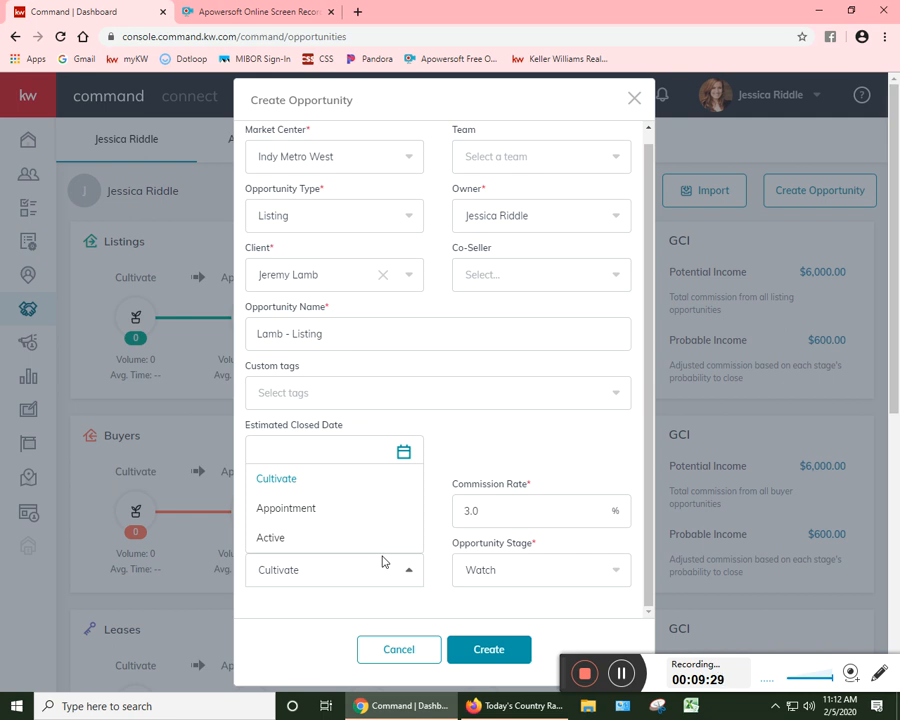
{"action": "scroll", "coordinate": [354, 607], "scroll_direction": "down", "scroll_amount": 4}
{"action": "scroll", "coordinate": [366, 618], "scroll_direction": "up", "scroll_amount": 4}
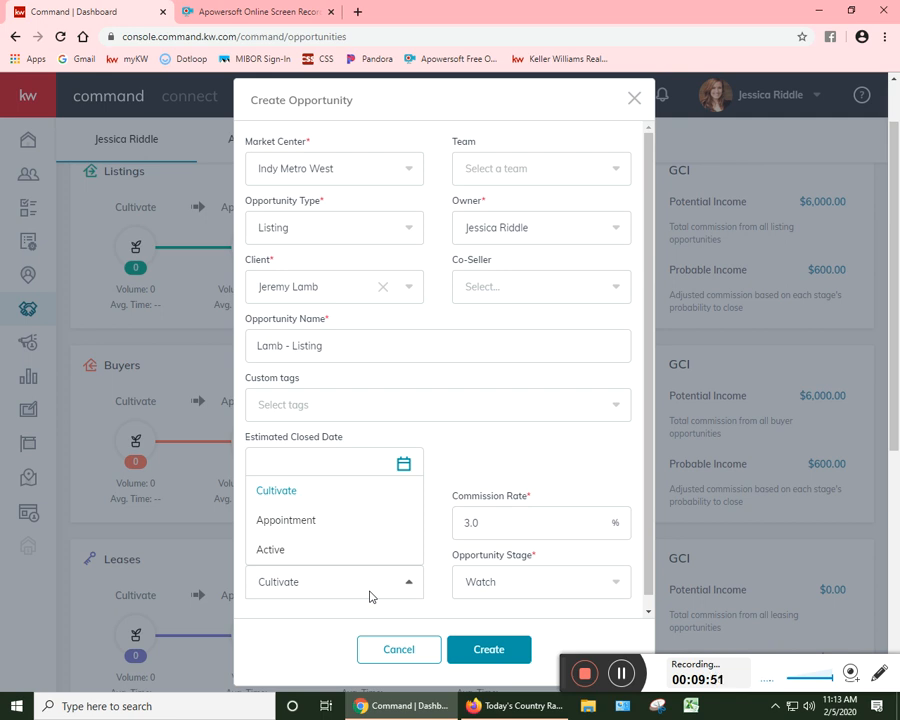
{"action": "left_click", "coordinate": [355, 492]}
{"action": "scroll", "coordinate": [376, 524], "scroll_direction": "down", "scroll_amount": 1}
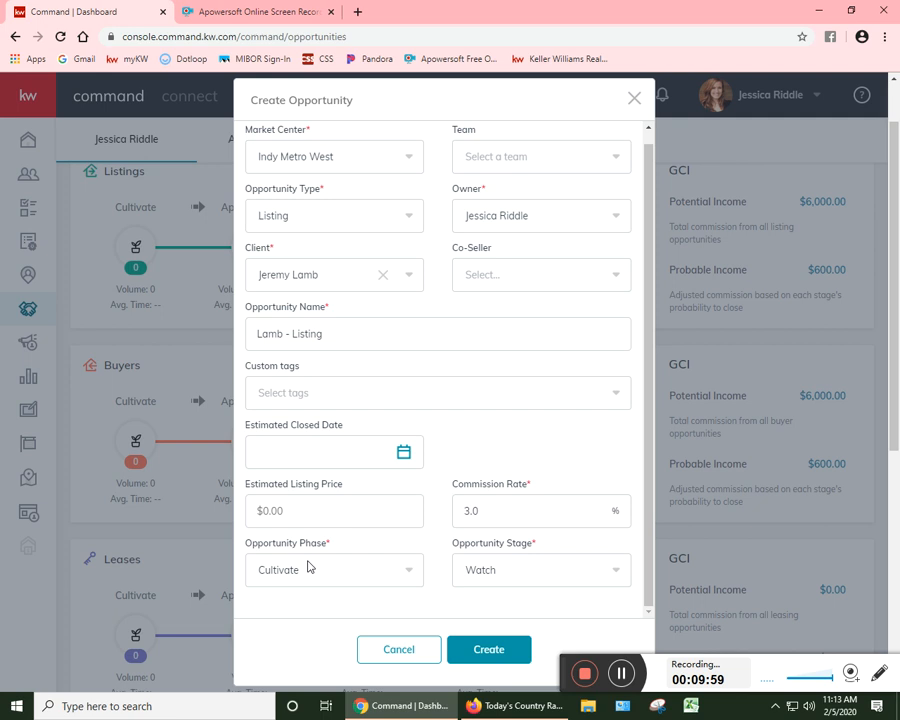
{"action": "left_click", "coordinate": [308, 567]}
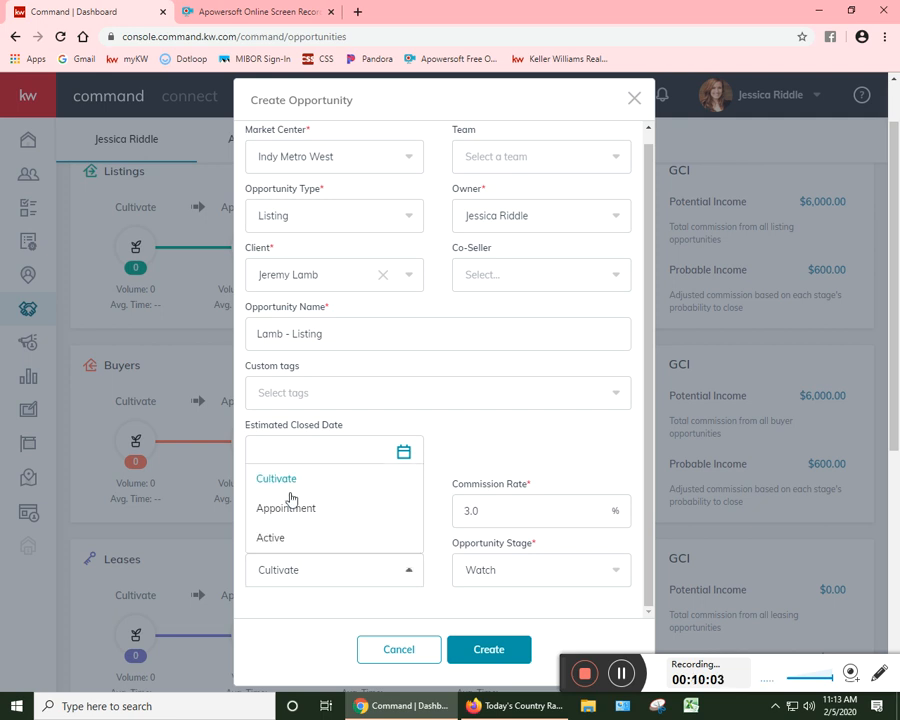
{"action": "left_click", "coordinate": [466, 438]}
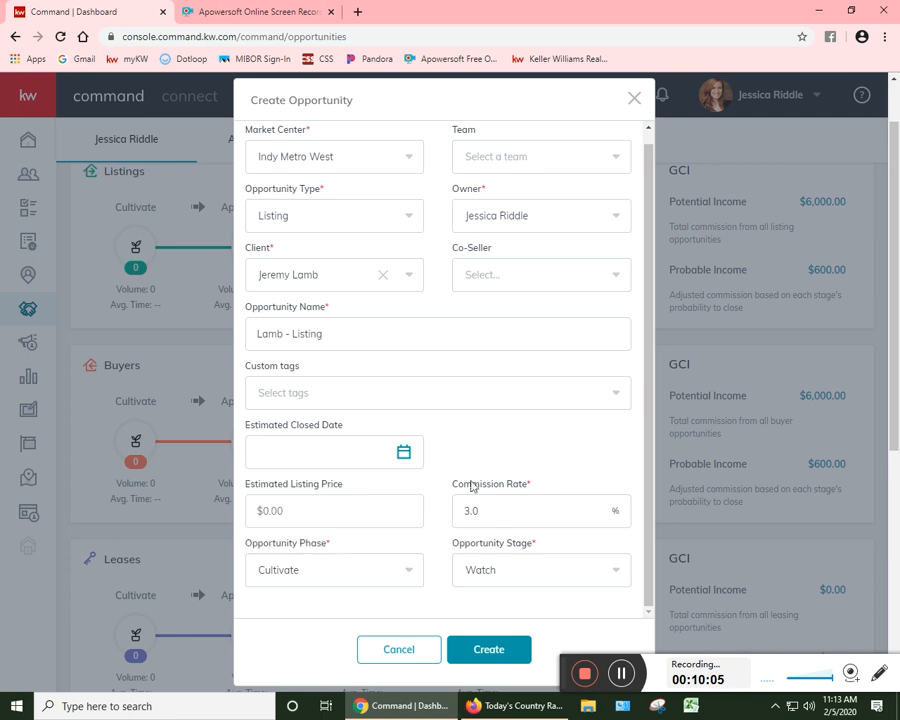
Step: Set the Opportunity Stage to Watch
{"action": "left_click", "coordinate": [476, 570]}
{"action": "left_click", "coordinate": [505, 593]}
{"action": "left_click", "coordinate": [512, 579]}
{"action": "left_click", "coordinate": [514, 580]}
{"action": "scroll", "coordinate": [524, 639], "scroll_direction": "down", "scroll_amount": 2}
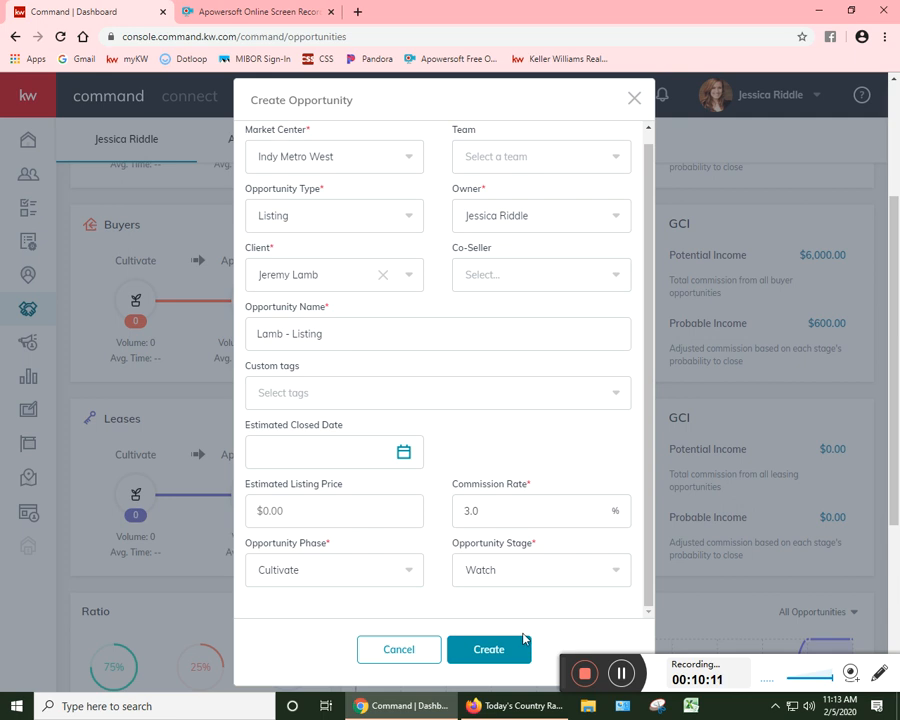
{"action": "scroll", "coordinate": [395, 636], "scroll_direction": "down", "scroll_amount": 2}
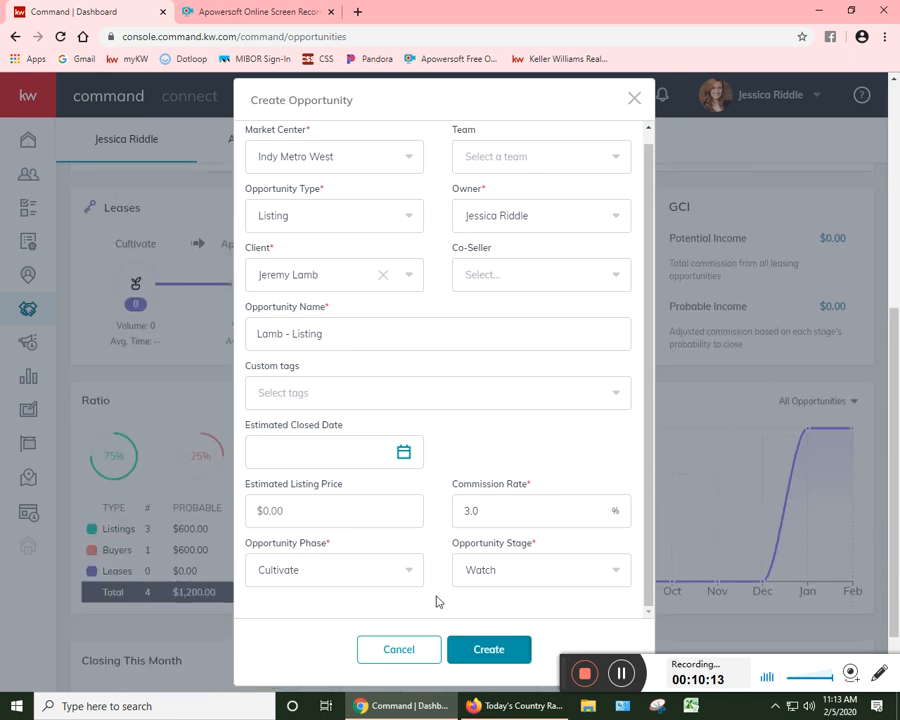
Step: Create the listing opportunity and rename it with the property's street address in its general information
{"action": "left_click", "coordinate": [490, 650]}
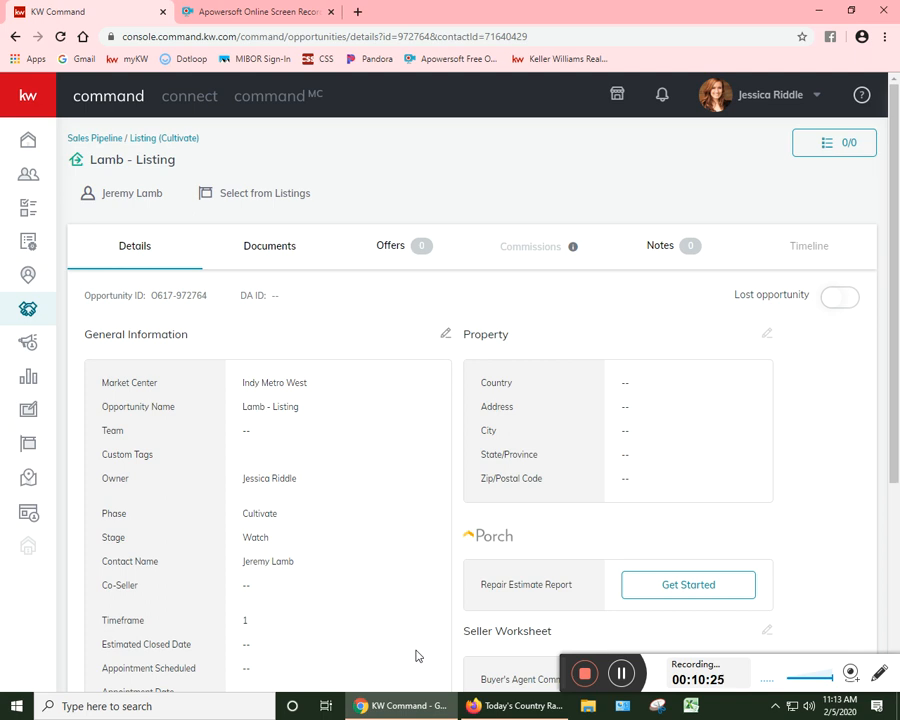
{"action": "left_click", "coordinate": [446, 333]}
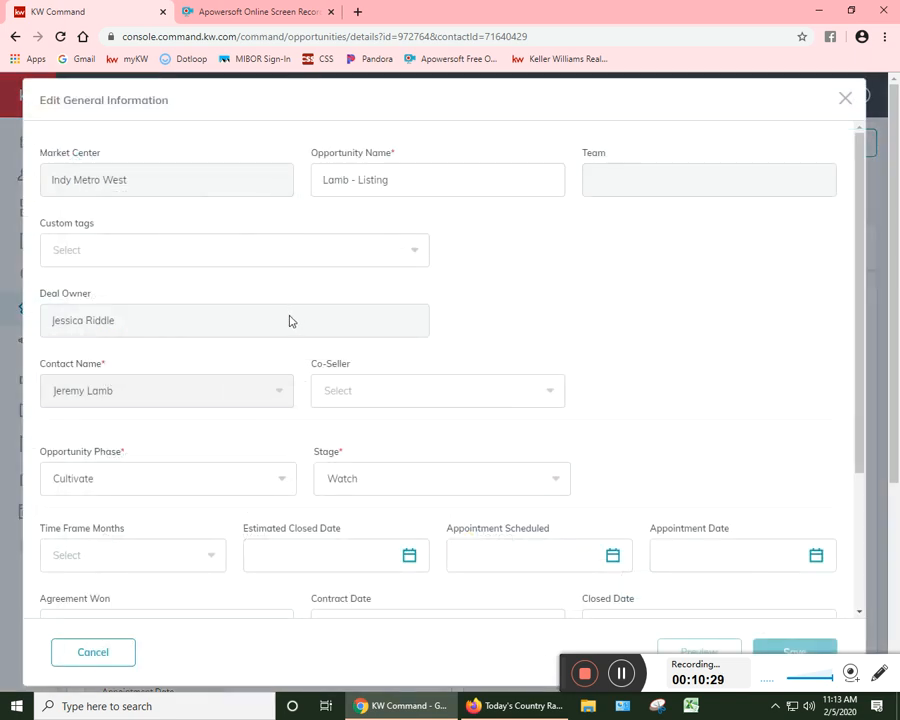
{"action": "triple_click", "coordinate": [422, 180]}
{"action": "type", "text": "123 Main Street"}
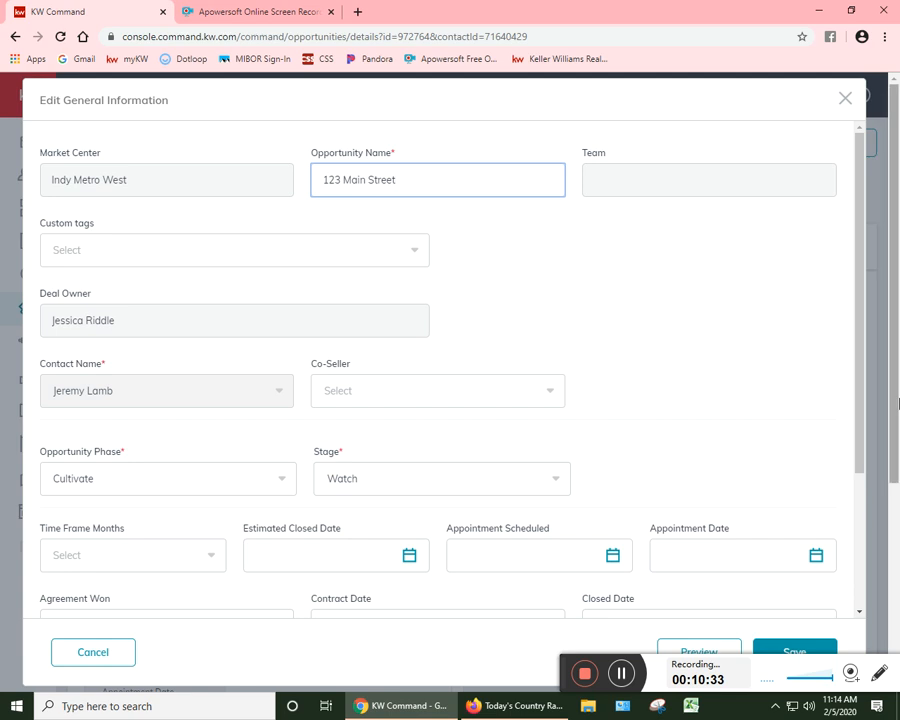
{"action": "key", "text": "Return"}
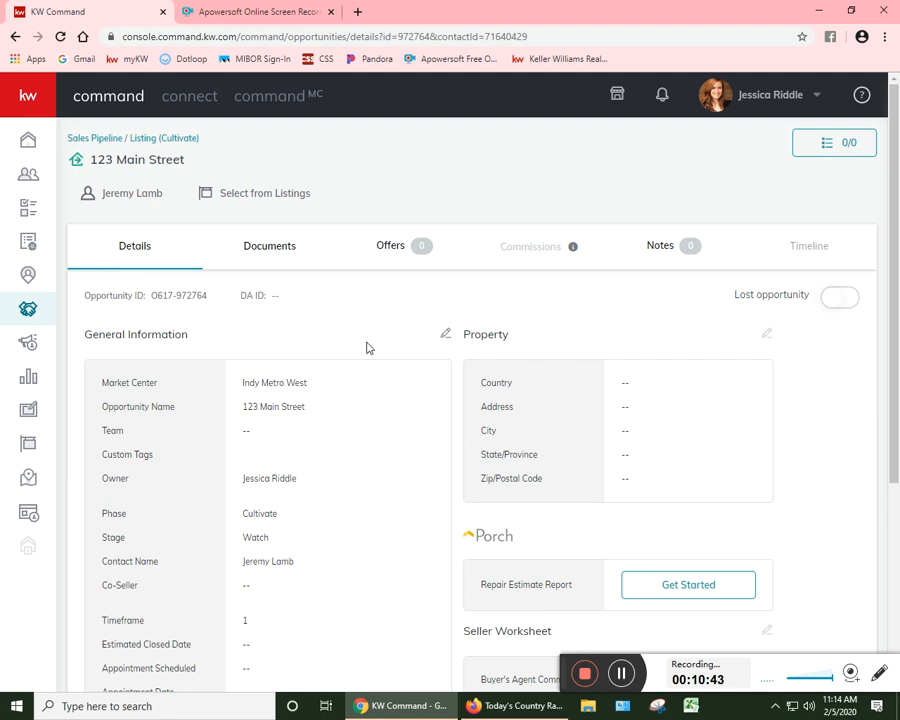
Step: Review the opportunity's general information and seller worksheet, and the document checklist for the Listed stage
{"action": "scroll", "coordinate": [407, 378], "scroll_direction": "down", "scroll_amount": 1}
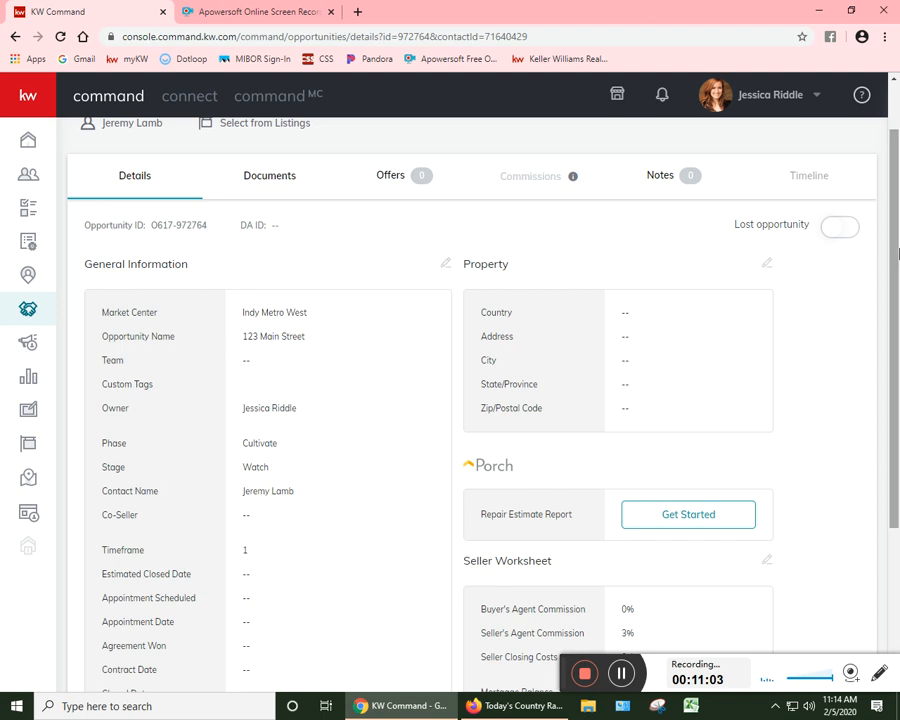
{"action": "scroll", "coordinate": [705, 339], "scroll_direction": "down", "scroll_amount": 3}
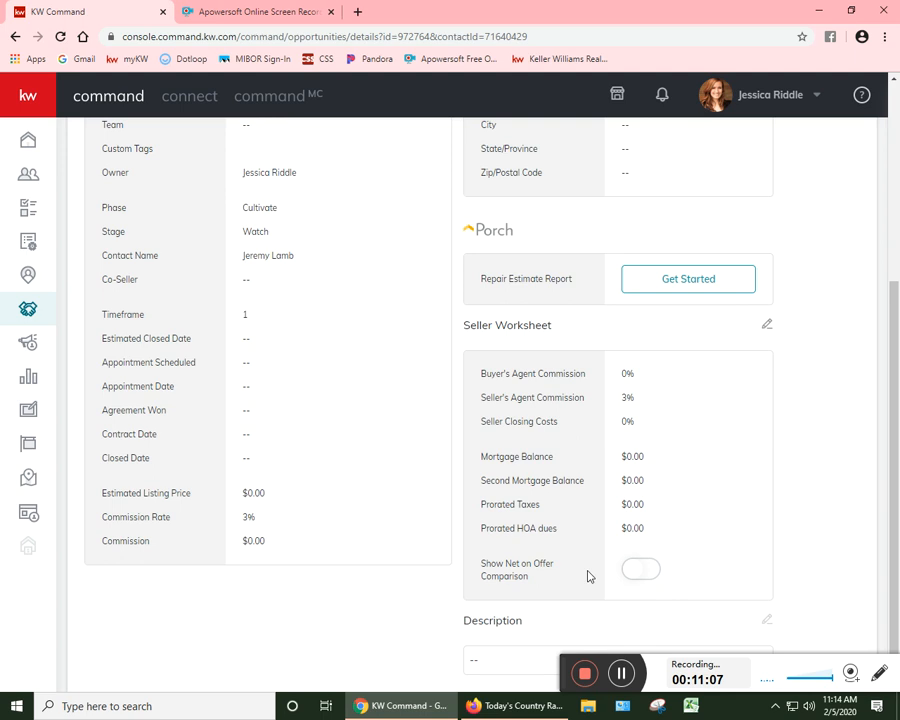
{"action": "scroll", "coordinate": [560, 572], "scroll_direction": "up", "scroll_amount": 3}
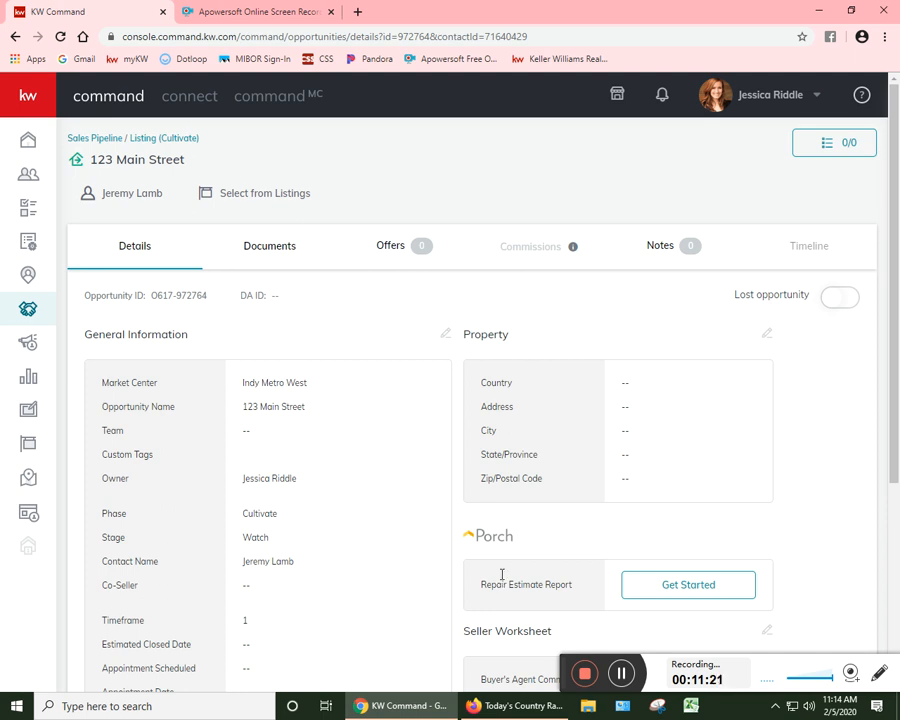
{"action": "left_click", "coordinate": [286, 259]}
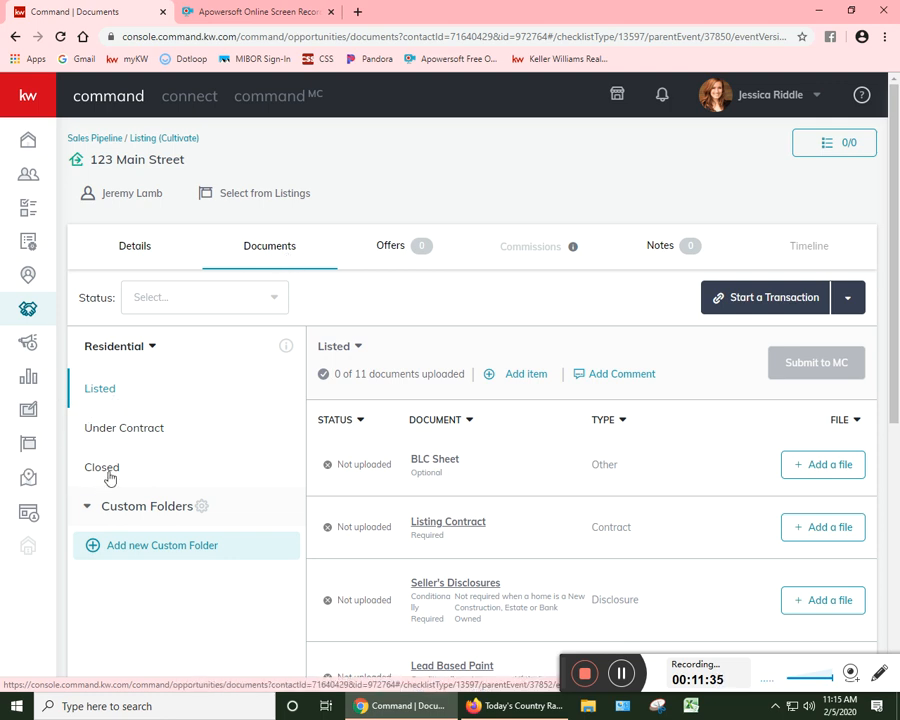
{"action": "scroll", "coordinate": [110, 478], "scroll_direction": "down", "scroll_amount": 2}
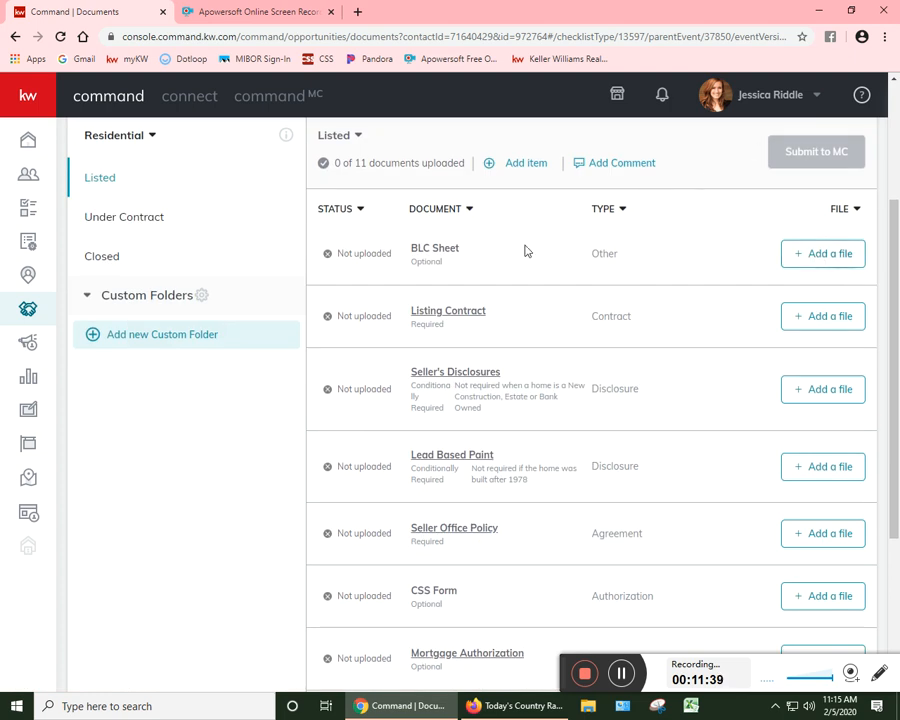
{"action": "scroll", "coordinate": [775, 232], "scroll_direction": "up", "scroll_amount": 2}
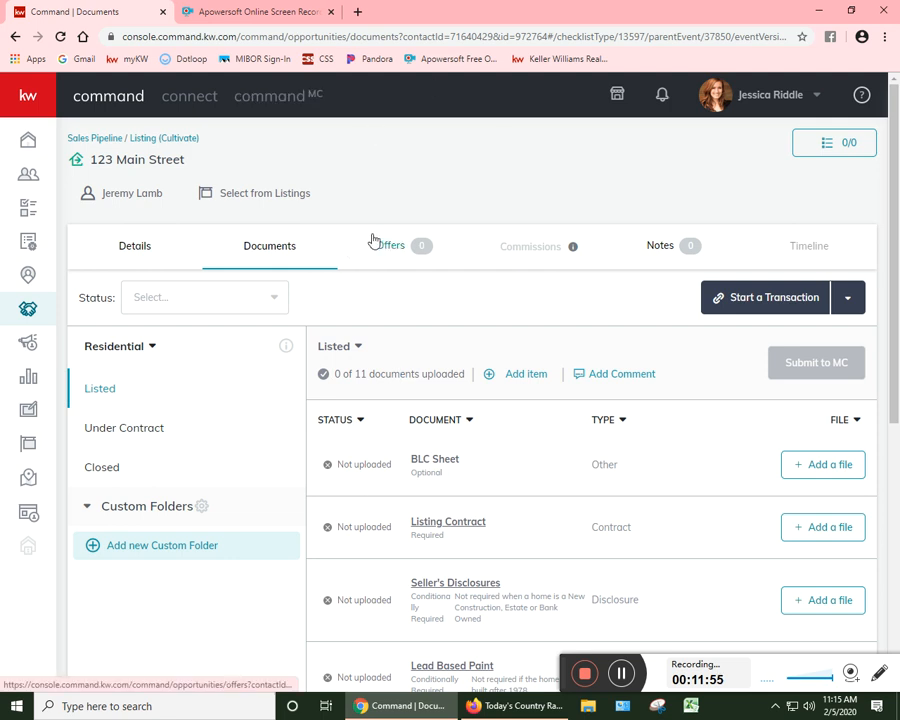
Step: Create a new offer version named Accepted Offer for this opportunity
{"action": "left_click", "coordinate": [405, 250]}
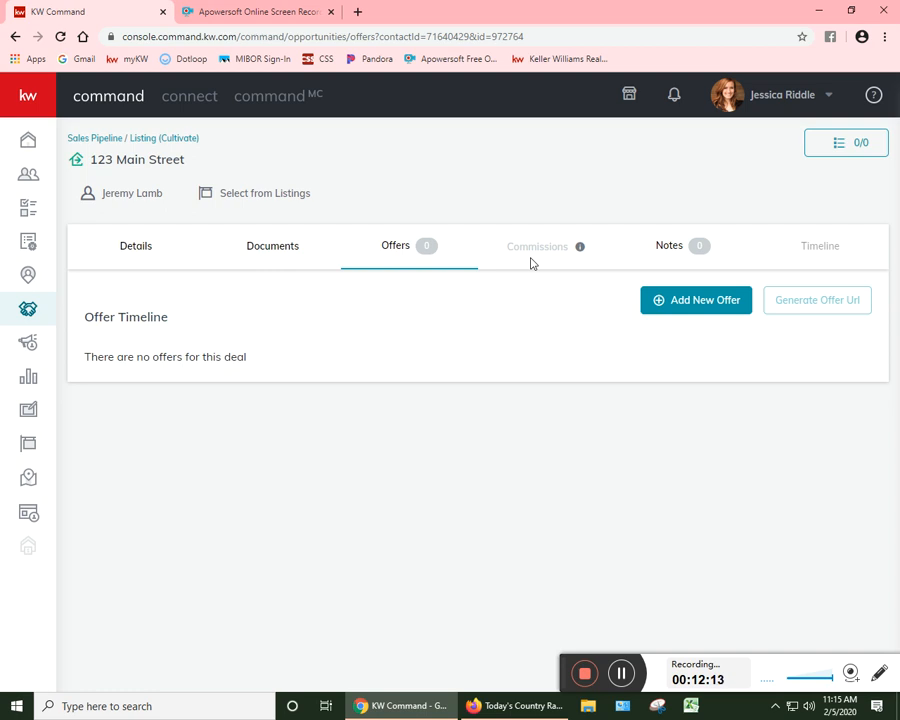
{"action": "left_click", "coordinate": [689, 300]}
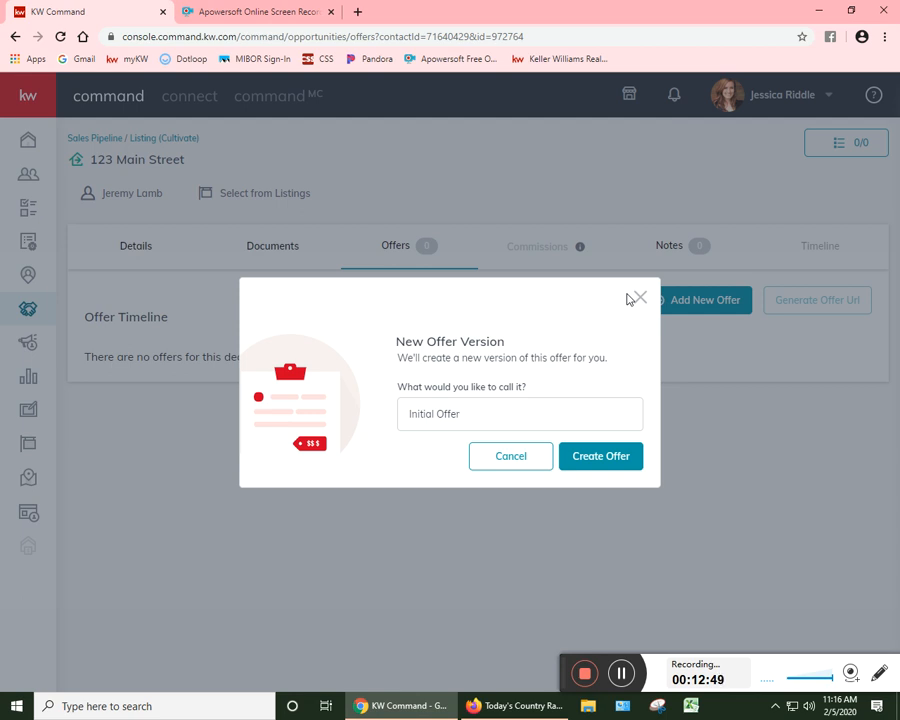
{"action": "double_click", "coordinate": [418, 412]}
{"action": "type", "text": "Accepted Offer"}
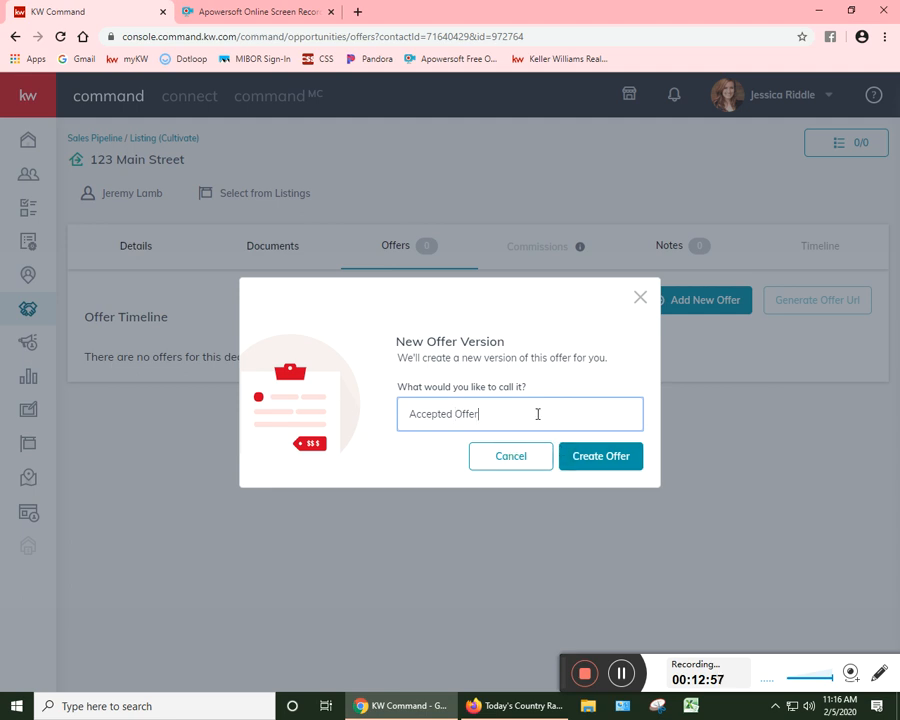
{"action": "left_click", "coordinate": [596, 459]}
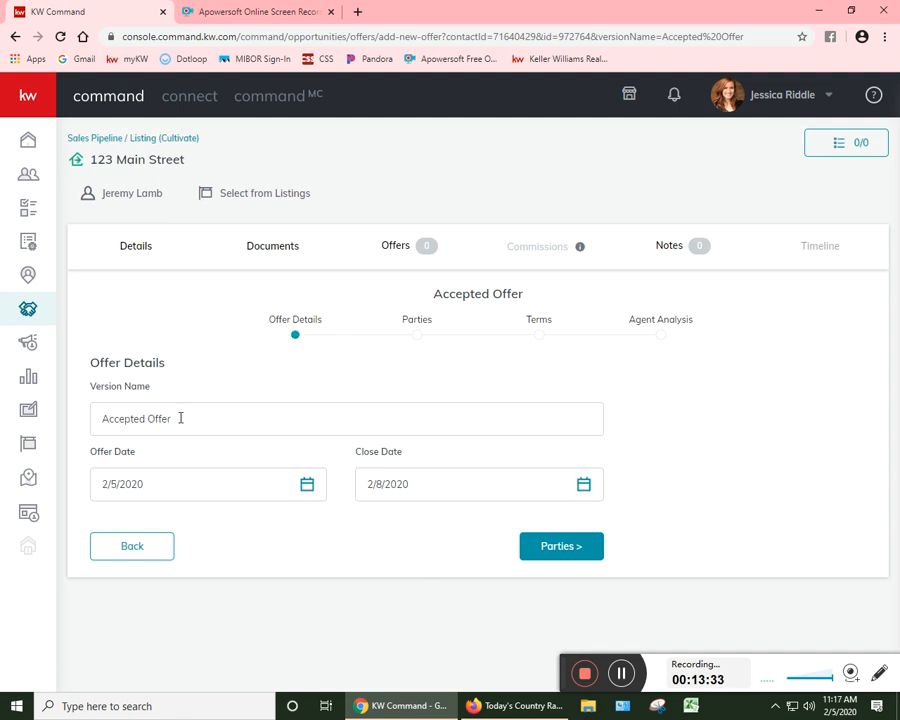
Step: Set the offer's Close Date to 2/27/2020 and continue to the Parties section
{"action": "left_click", "coordinate": [161, 486]}
{"action": "left_click", "coordinate": [430, 484]}
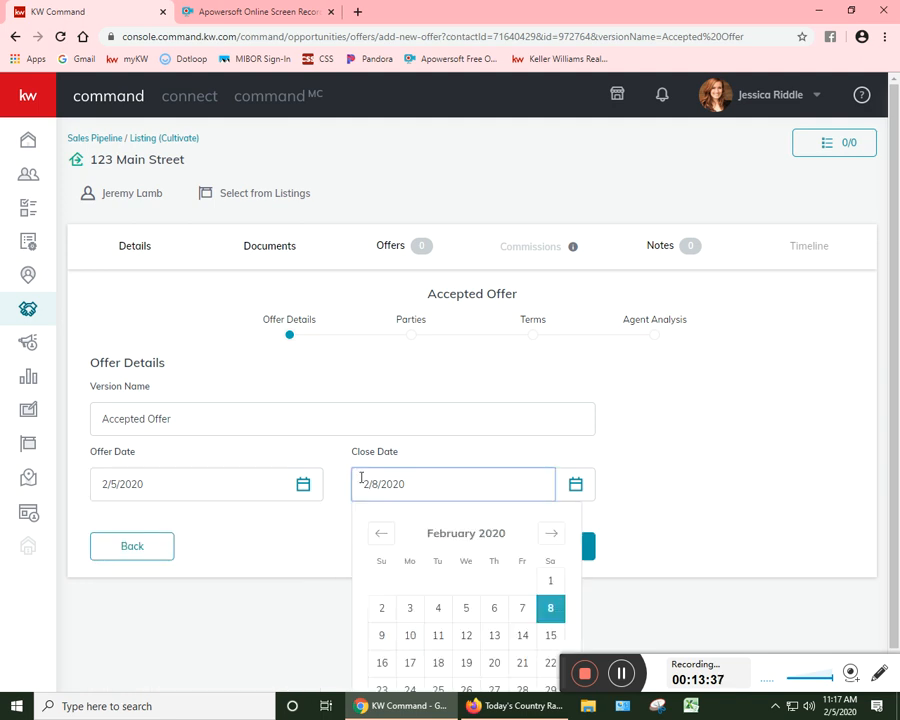
{"action": "scroll", "coordinate": [470, 550], "scroll_direction": "down", "scroll_amount": 1}
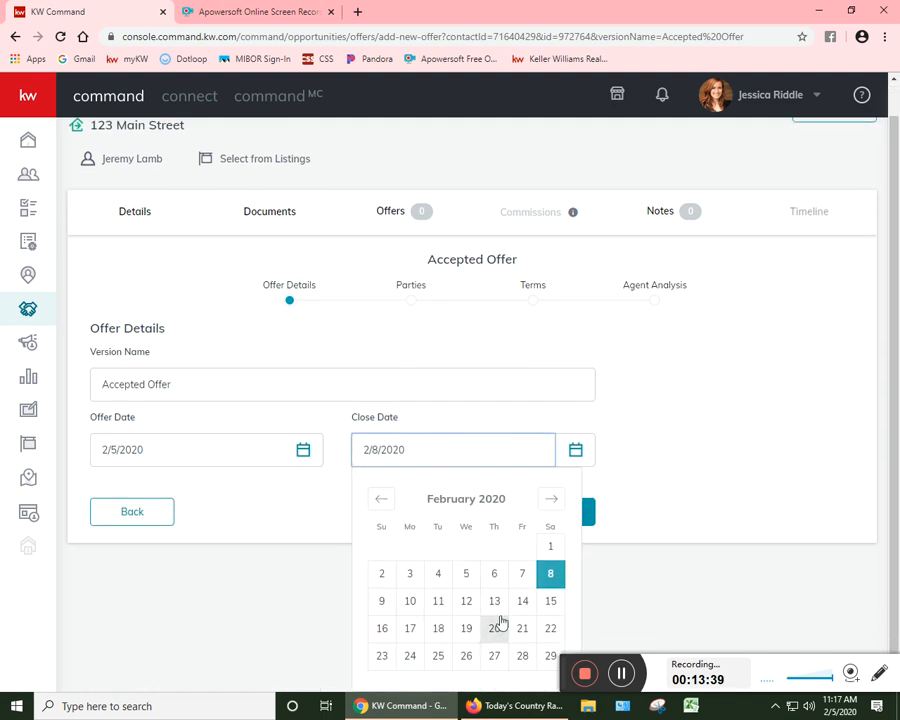
{"action": "left_click", "coordinate": [492, 656]}
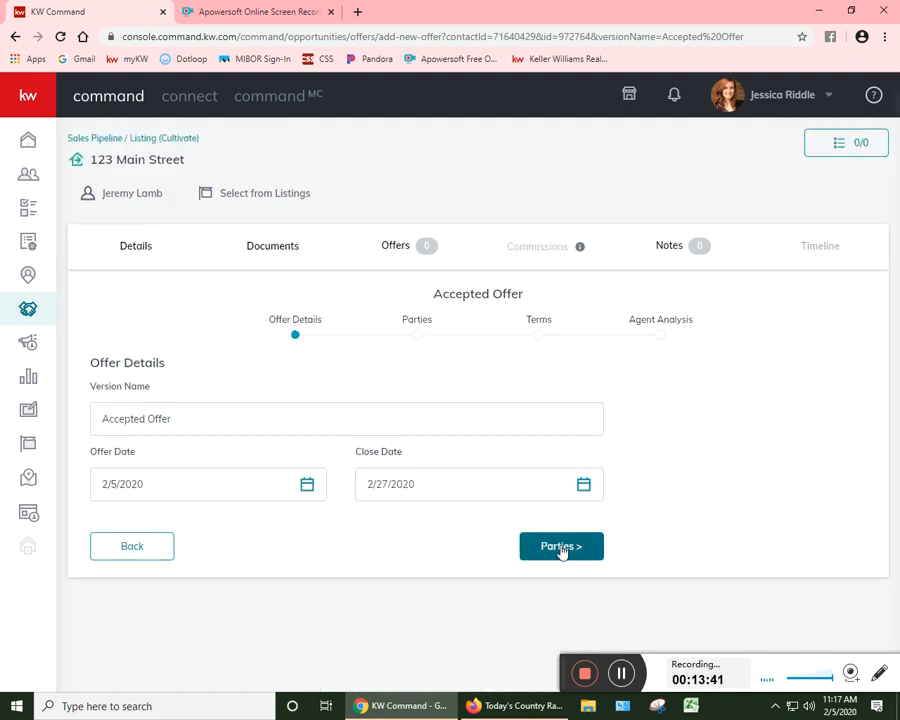
{"action": "left_click", "coordinate": [561, 547]}
Step: Enter the buyer's full name in the offer's Parties section
{"action": "scroll", "coordinate": [428, 548], "scroll_direction": "down", "scroll_amount": 1}
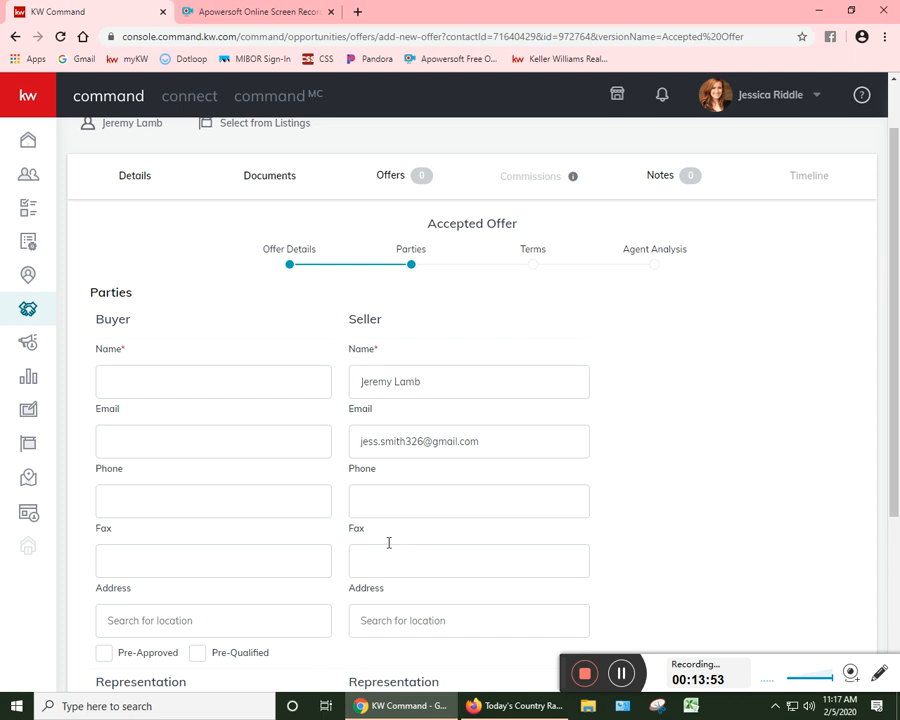
{"action": "left_click", "coordinate": [227, 375]}
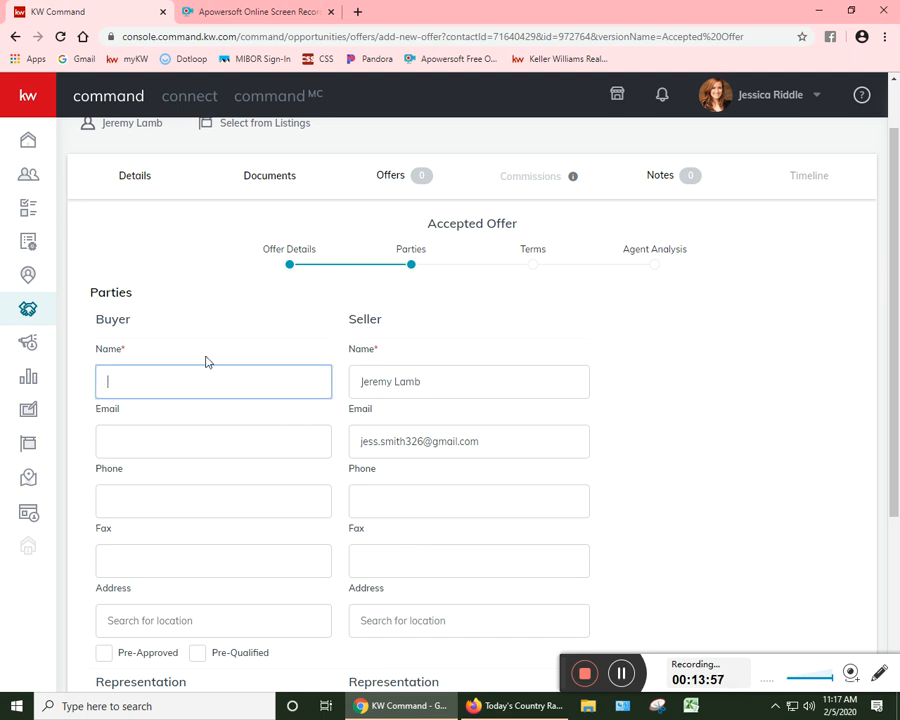
{"action": "left_click", "coordinate": [508, 391]}
{"action": "left_click", "coordinate": [508, 391]}
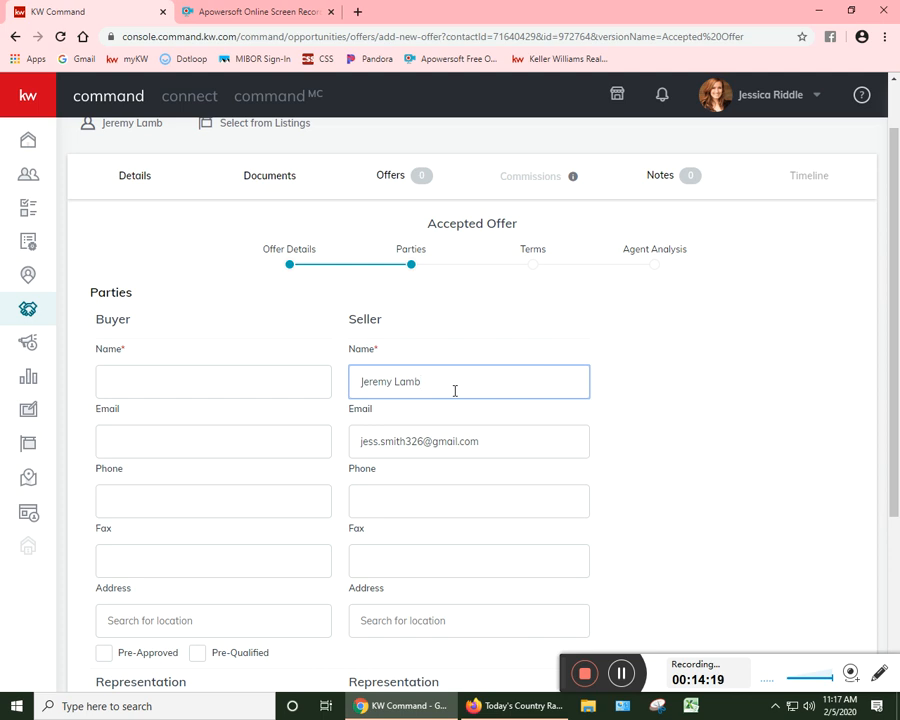
{"action": "left_click", "coordinate": [174, 377]}
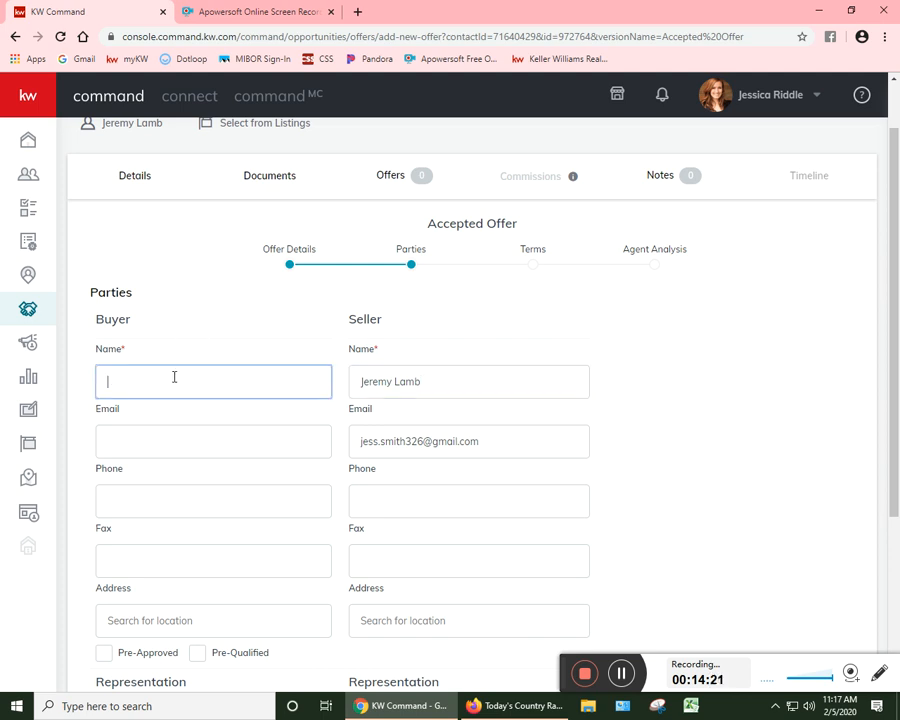
{"action": "type", "text": "Gary Keller"}
{"action": "key", "text": "Tab"}
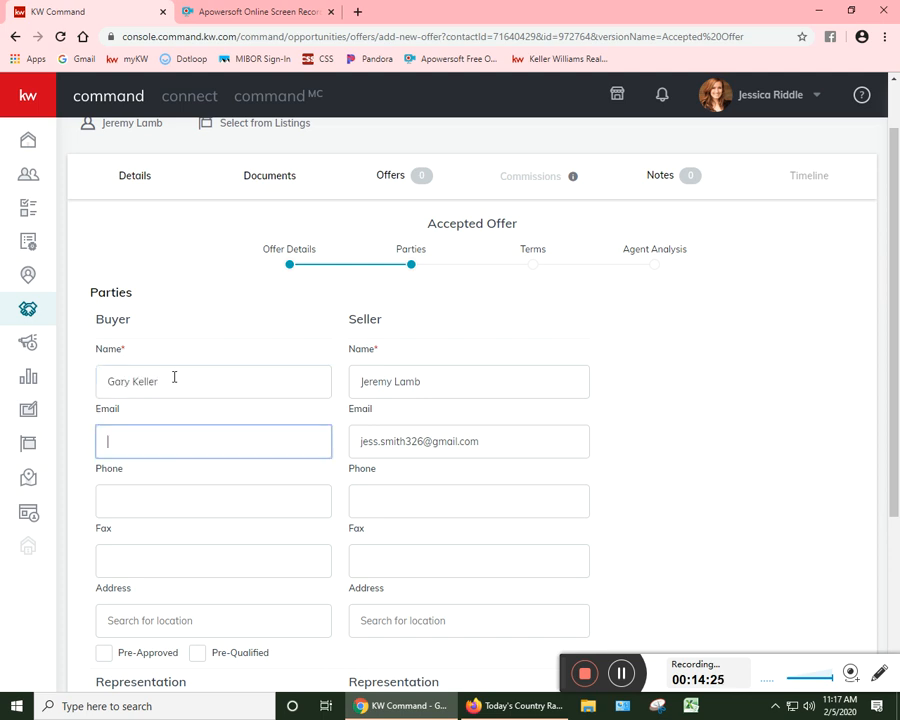
Step: Enter only the street number in the seller's address, without choosing a suggested location
{"action": "scroll", "coordinate": [200, 405], "scroll_direction": "down", "scroll_amount": 2}
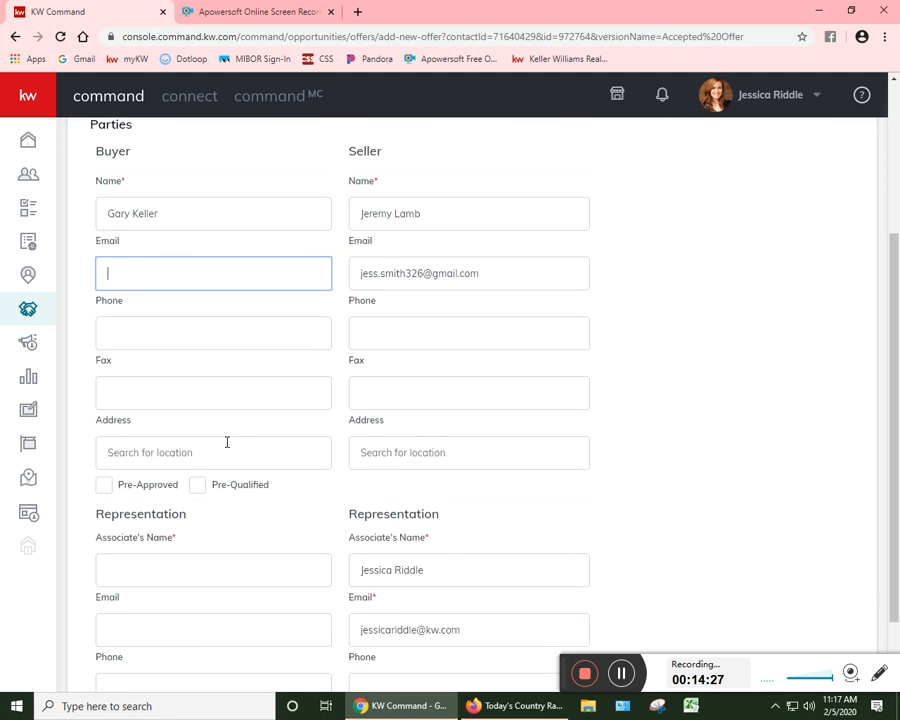
{"action": "left_click", "coordinate": [211, 416]}
{"action": "key", "text": "Tab"}
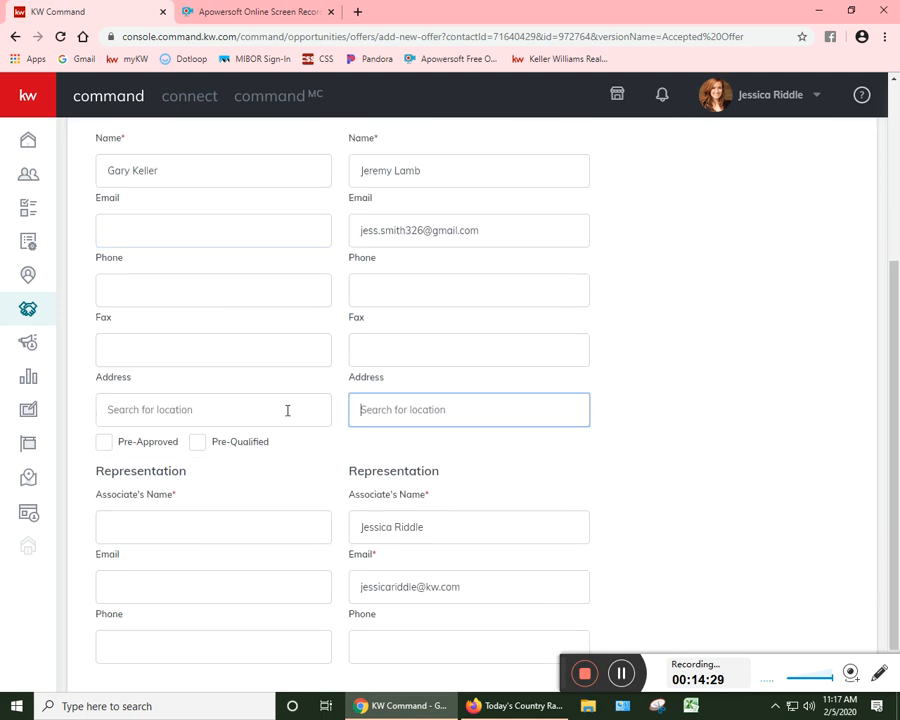
{"action": "type", "text": "123"}
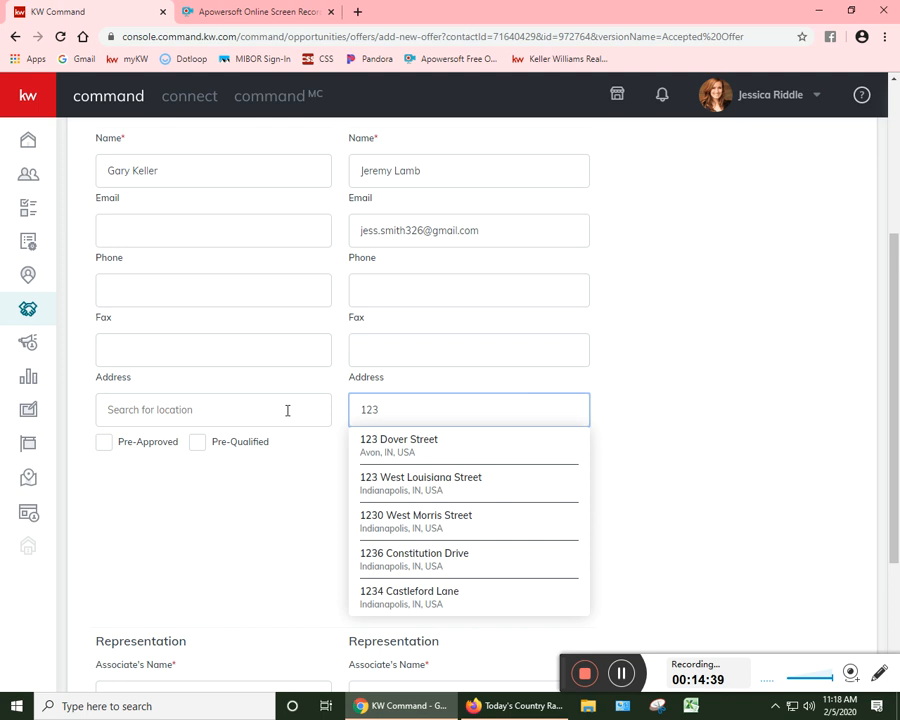
{"action": "left_click", "coordinate": [528, 380]}
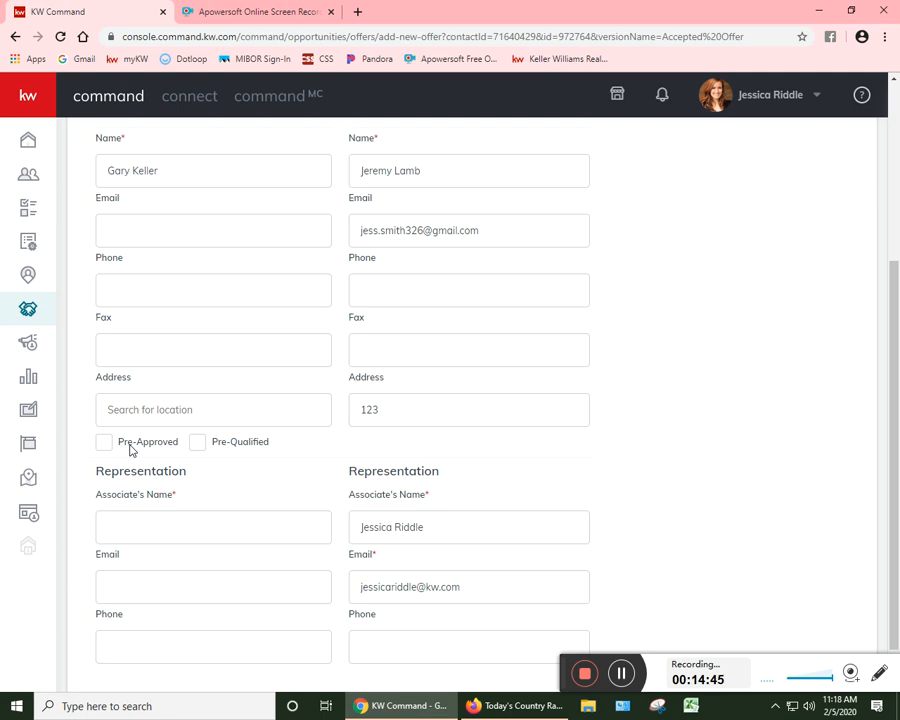
Step: Enter the full name of the buyer's representing associate and continue to the offer's Terms
{"action": "scroll", "coordinate": [130, 446], "scroll_direction": "down", "scroll_amount": 1}
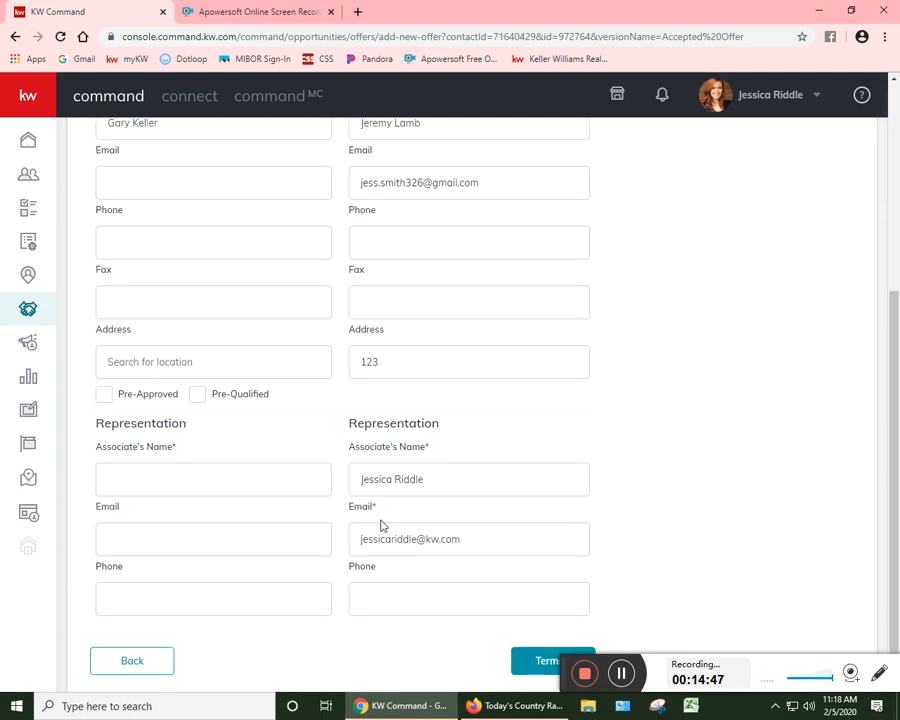
{"action": "left_click", "coordinate": [296, 489]}
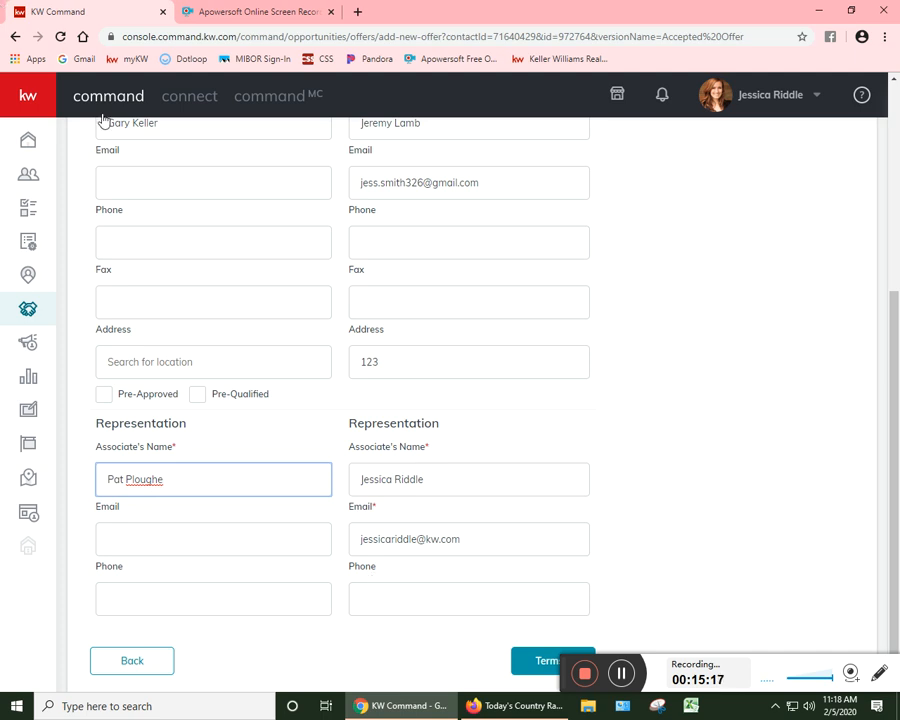
{"action": "left_click", "coordinate": [169, 523]}
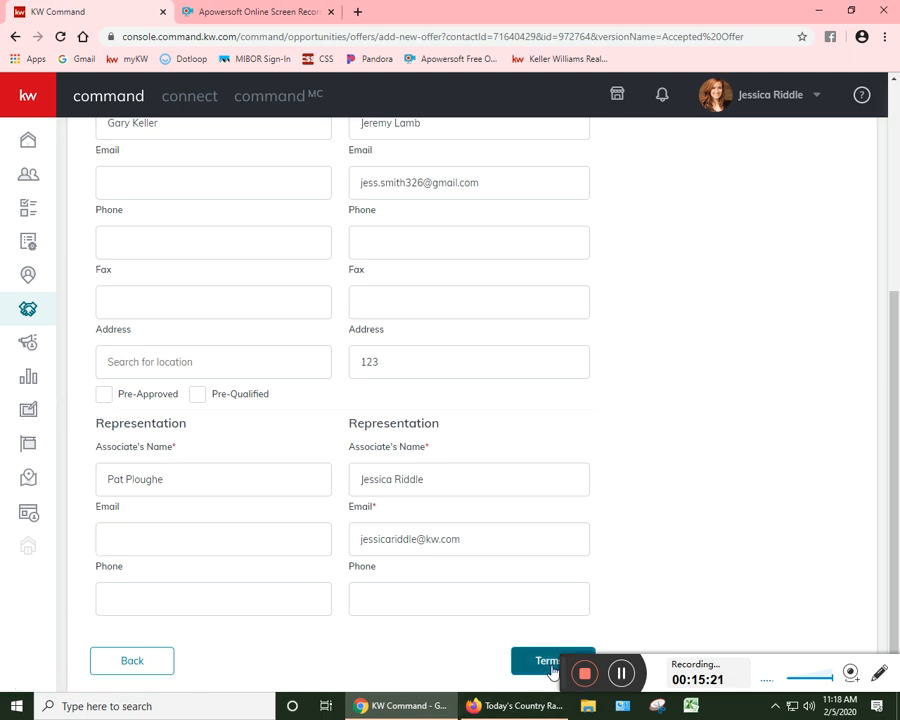
{"action": "left_click", "coordinate": [540, 660]}
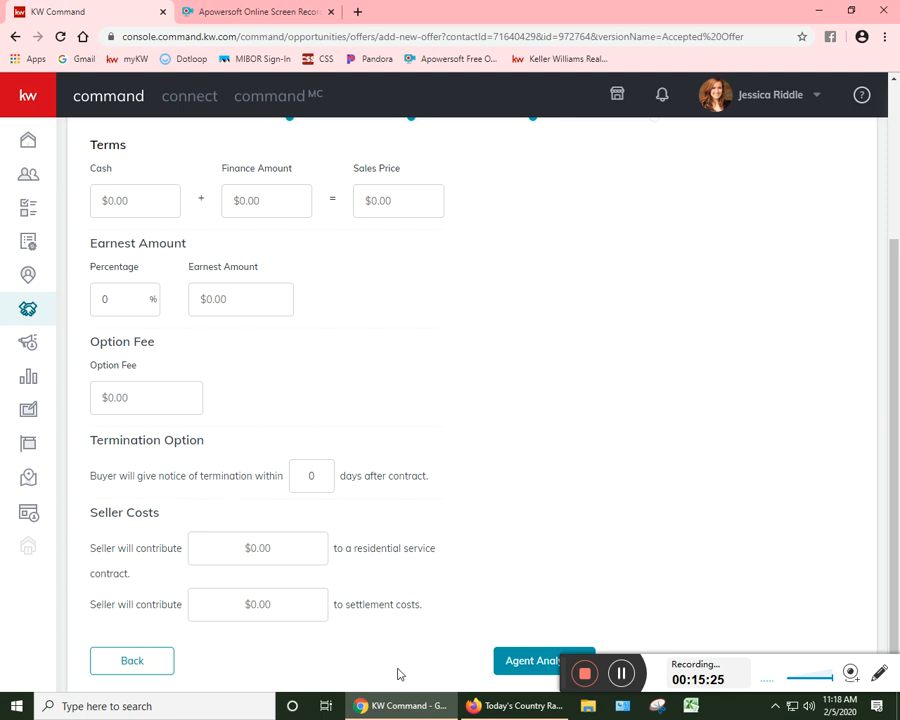
Step: Set the offer's Finance Amount to $150,000.00, leaving the Cash amount empty
{"action": "scroll", "coordinate": [400, 600], "scroll_direction": "up", "scroll_amount": 2}
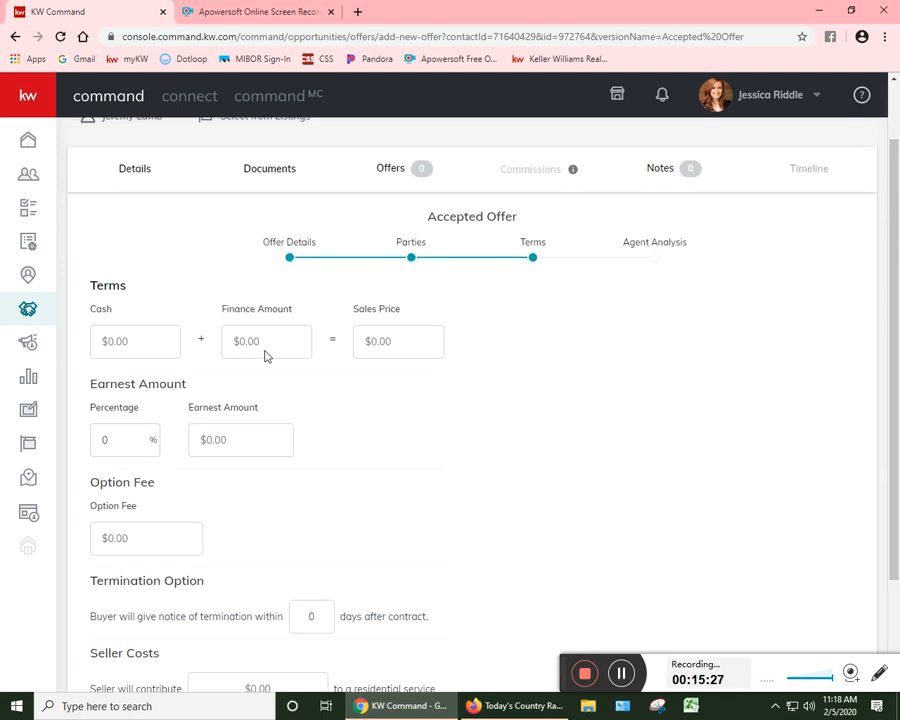
{"action": "left_click", "coordinate": [138, 331]}
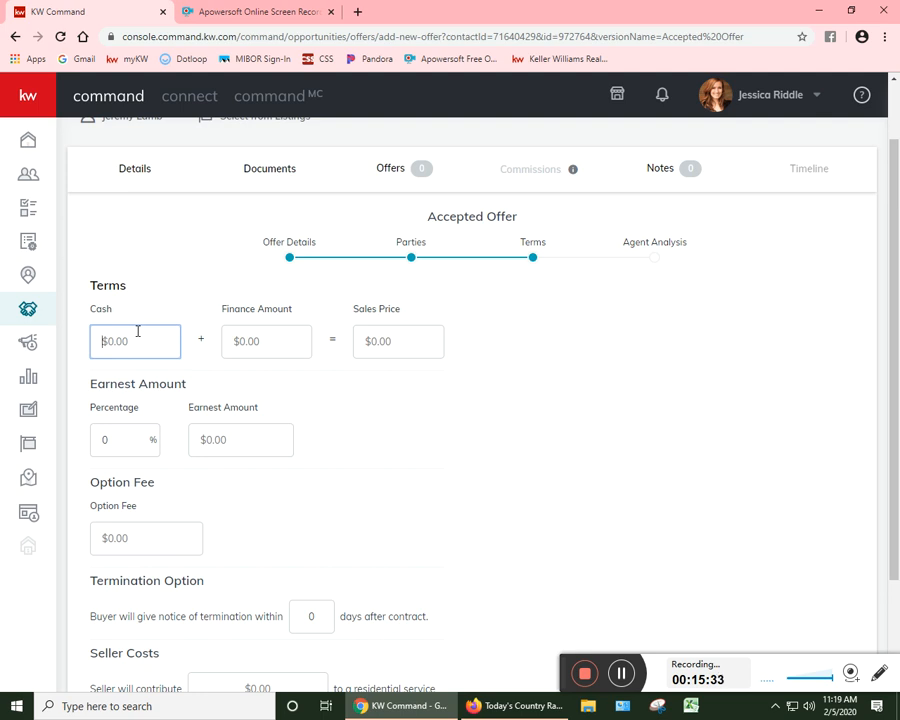
{"action": "left_click", "coordinate": [250, 343]}
{"action": "left_click", "coordinate": [103, 348]}
{"action": "left_click", "coordinate": [259, 344]}
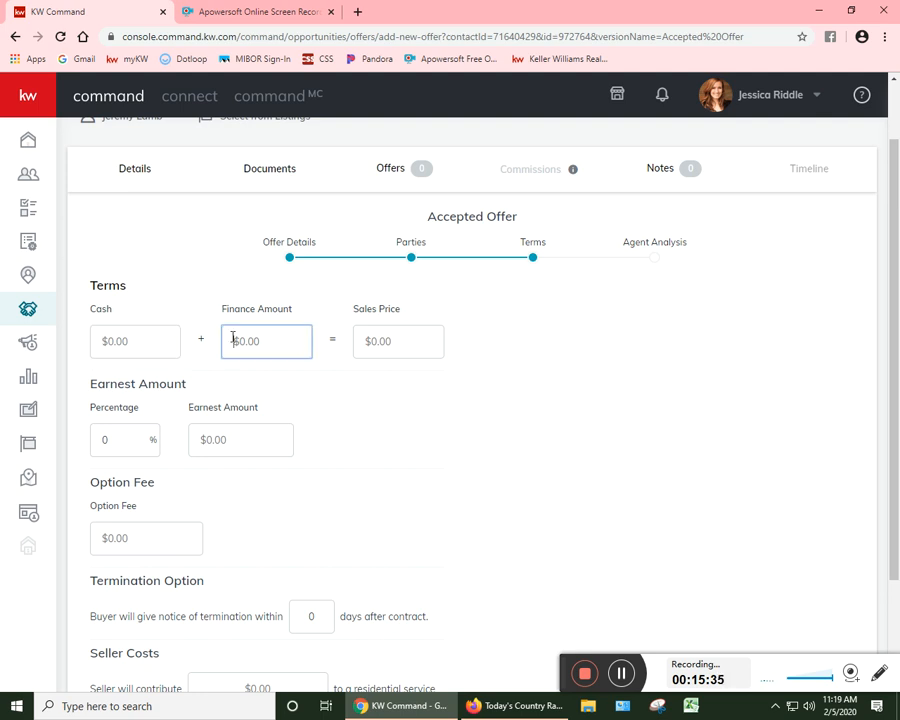
{"action": "left_click", "coordinate": [390, 345]}
{"action": "left_click_drag", "start_coordinate": [390, 347], "coordinate": [363, 345]}
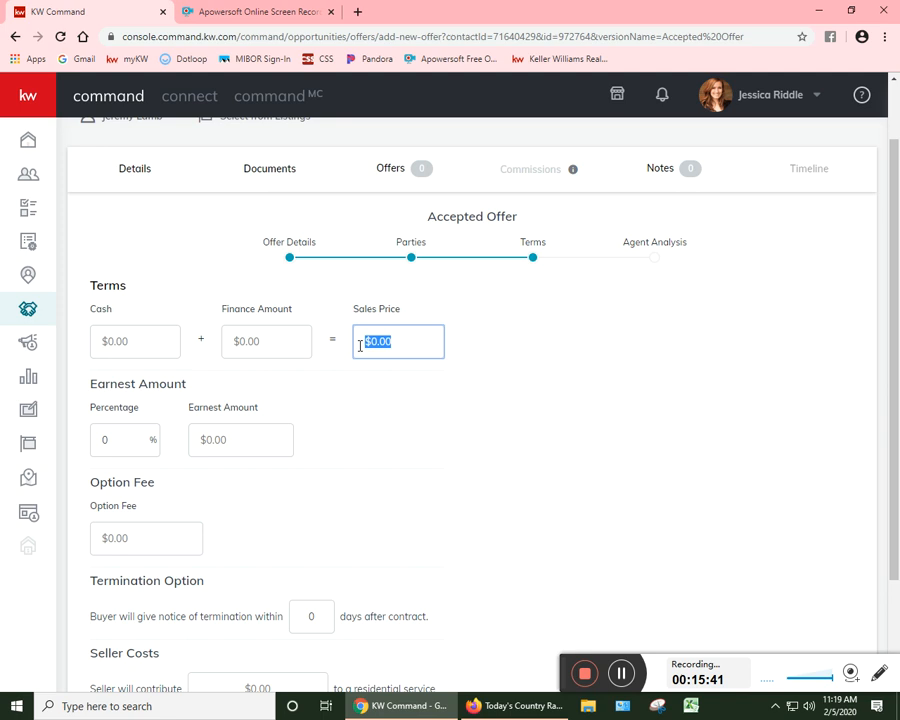
{"action": "key", "text": "shift+Tab"}
{"action": "type", "text": "150000"}
{"action": "key", "text": "Tab"}
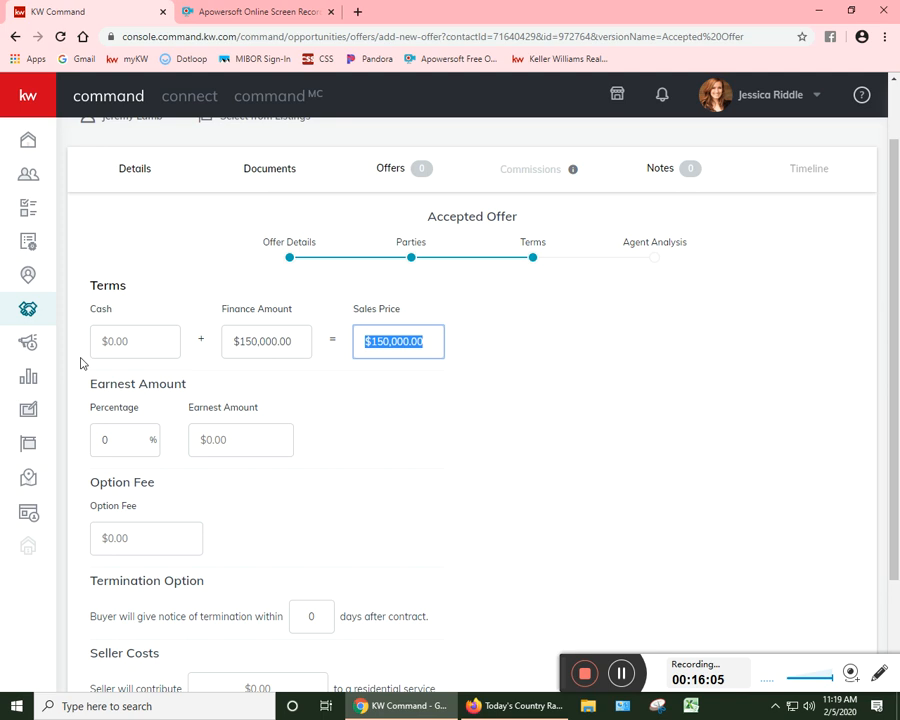
Step: Leave the remaining offer terms and the agent analysis empty, and save the offer
{"action": "left_click", "coordinate": [129, 419]}
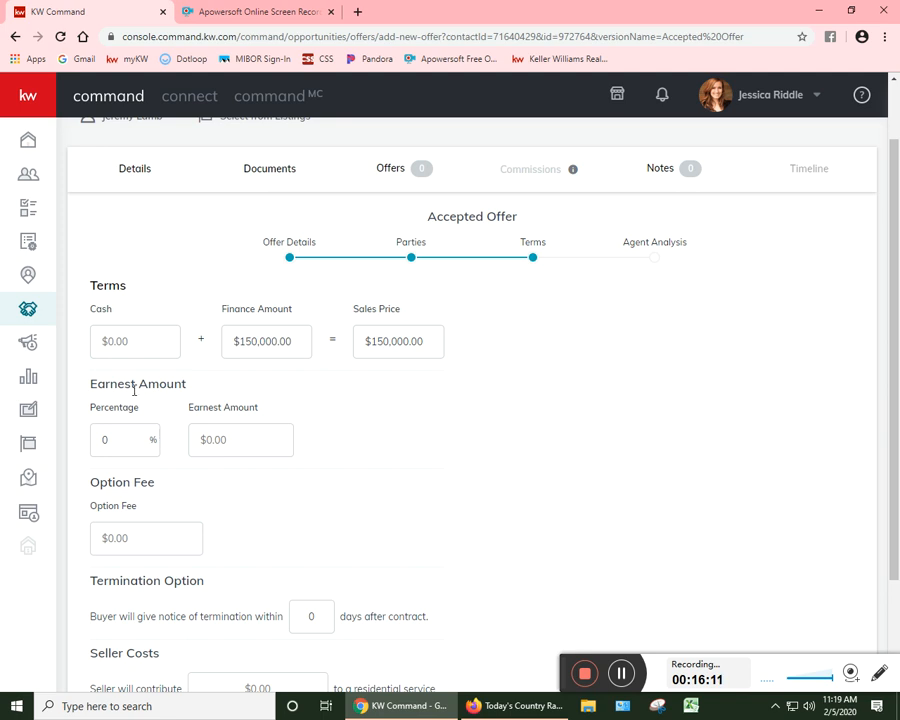
{"action": "scroll", "coordinate": [150, 420], "scroll_direction": "down", "scroll_amount": 3}
{"action": "left_click", "coordinate": [163, 405]}
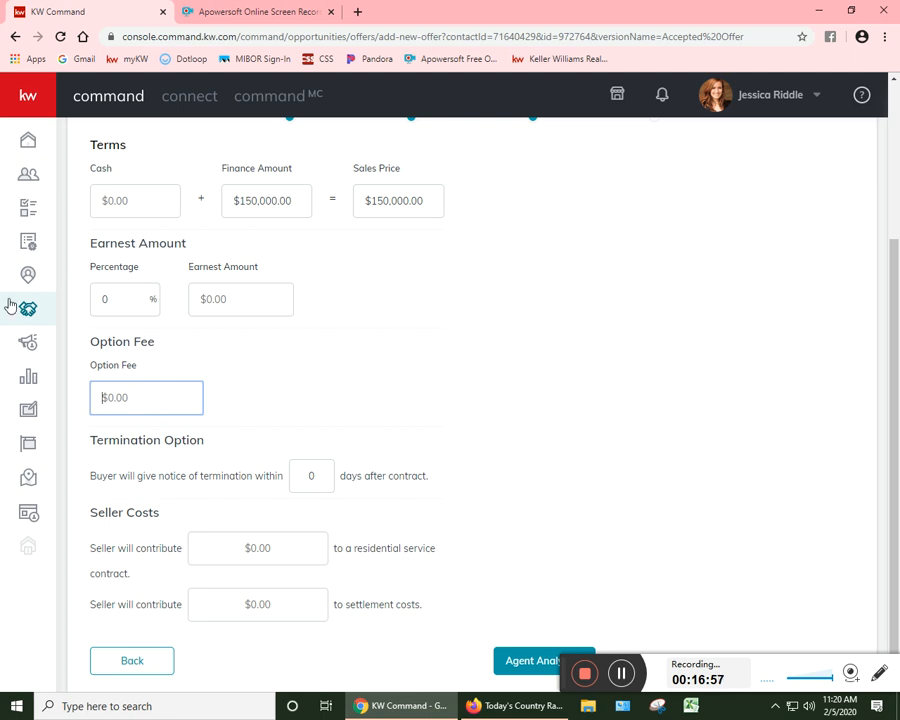
{"action": "left_click_drag", "start_coordinate": [564, 676], "coordinate": [724, 710]}
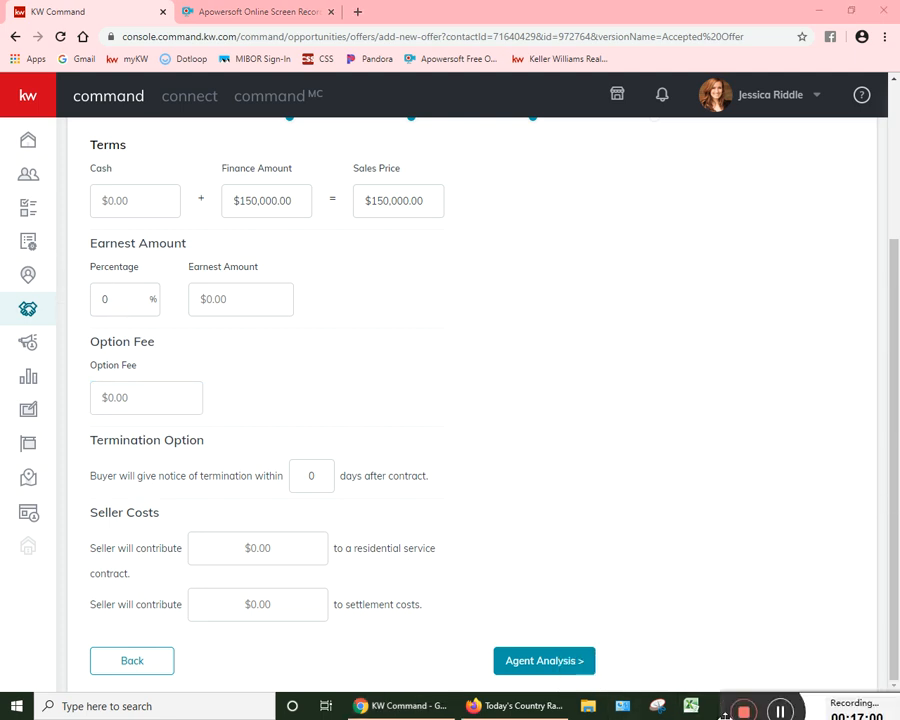
{"action": "left_click", "coordinate": [555, 661]}
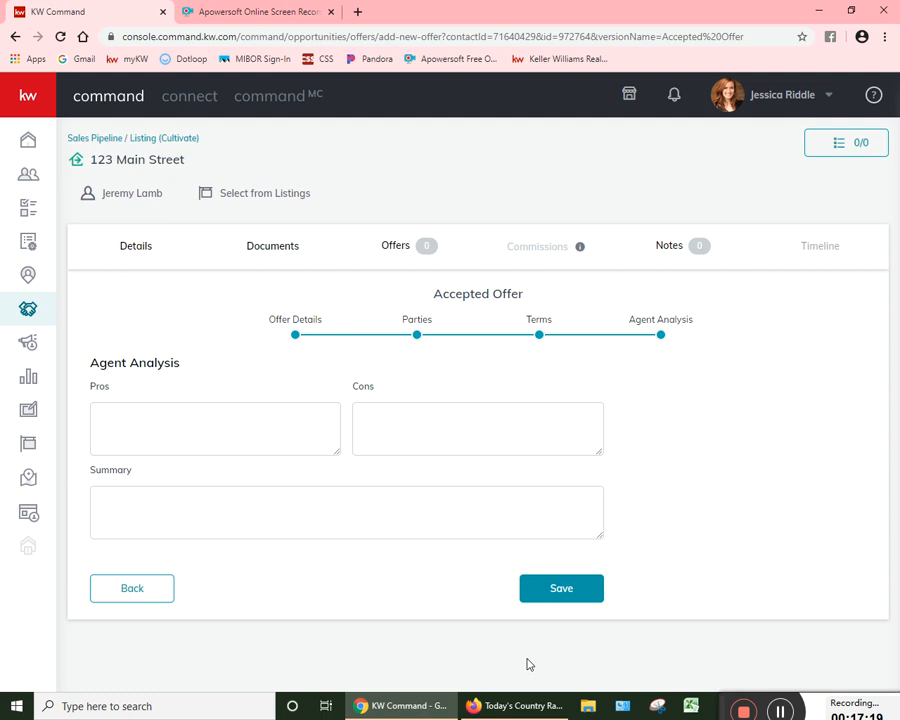
{"action": "left_click", "coordinate": [556, 586]}
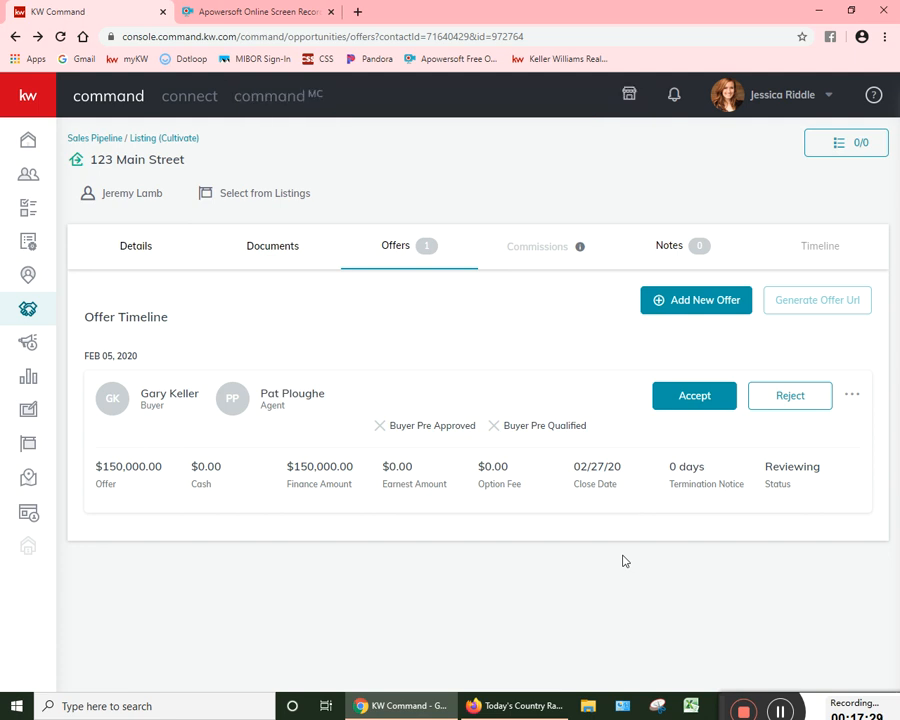
Step: Accept the $150,000.00 offer in the offer timeline and open the opportunity's commissions
{"action": "double_click", "coordinate": [544, 245]}
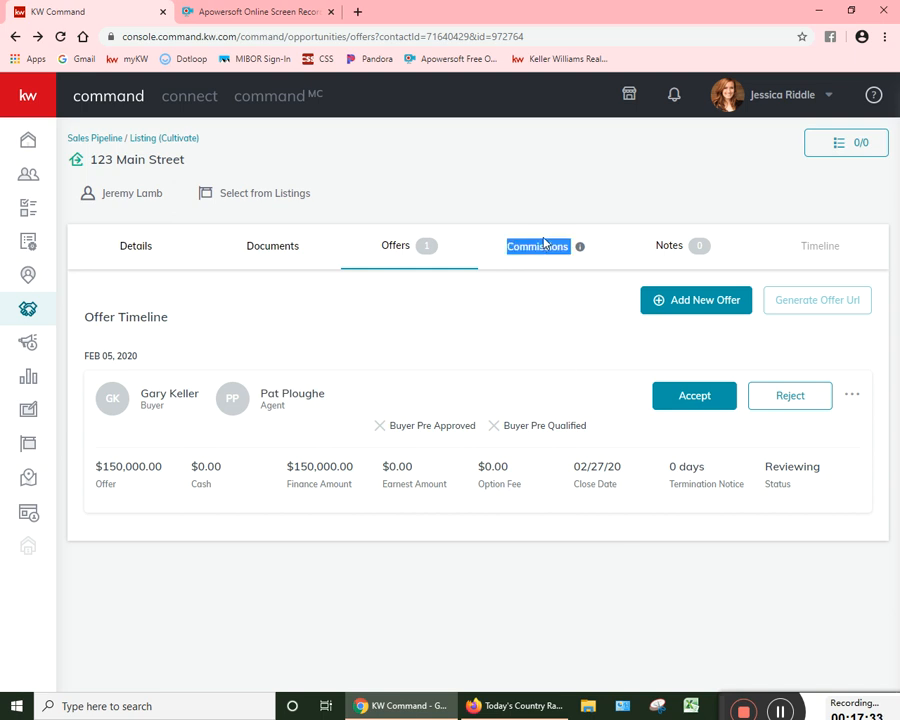
{"action": "left_click", "coordinate": [666, 407]}
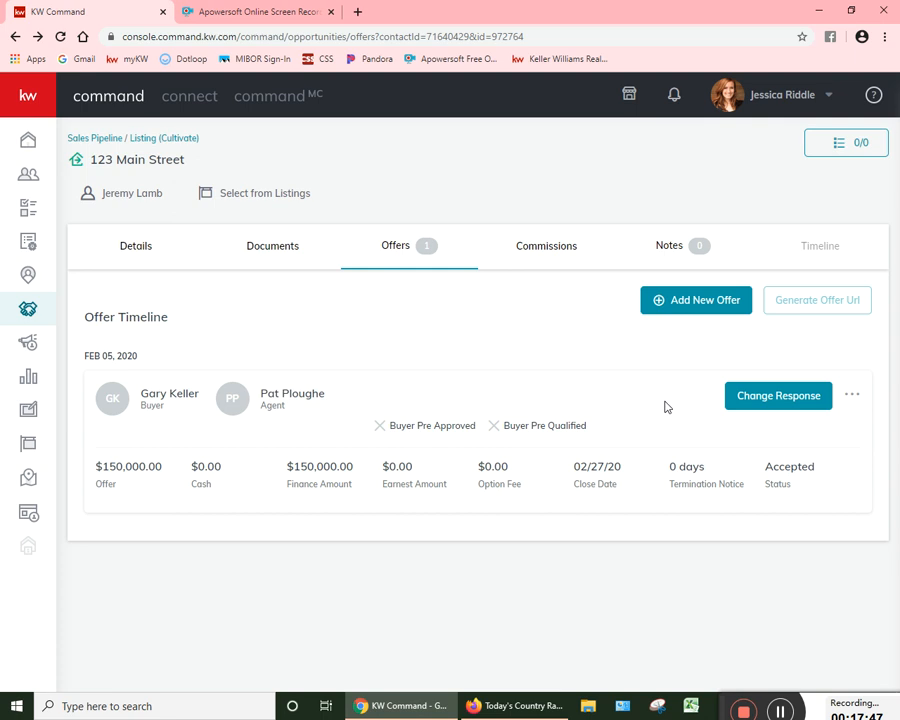
{"action": "left_click", "coordinate": [524, 248]}
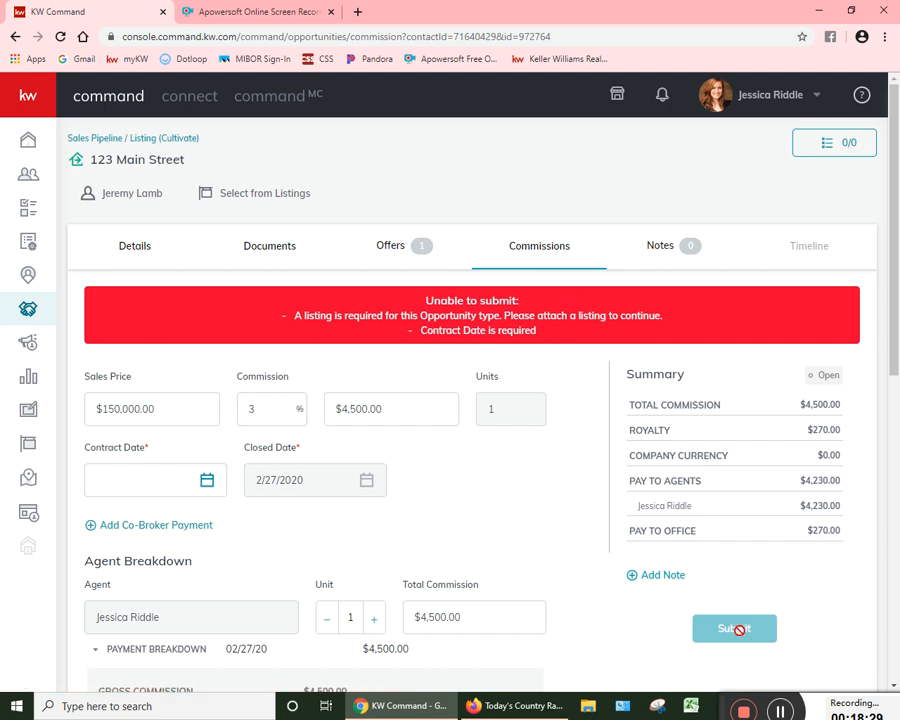
Step: Set the commission's Contract Date to 2/5/2020
{"action": "scroll", "coordinate": [662, 504], "scroll_direction": "down", "scroll_amount": 2}
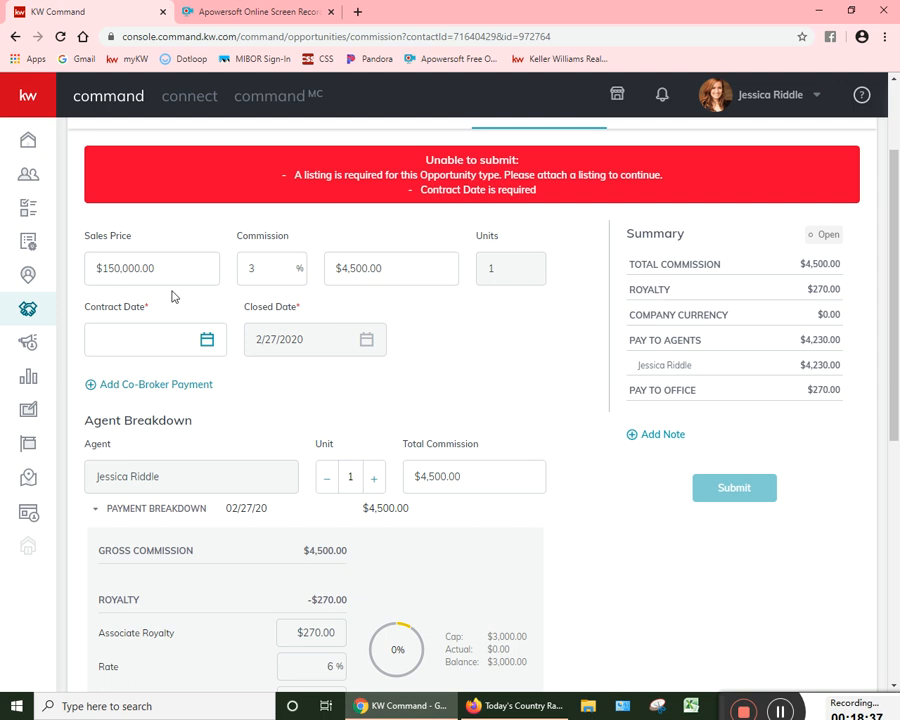
{"action": "left_click", "coordinate": [388, 265]}
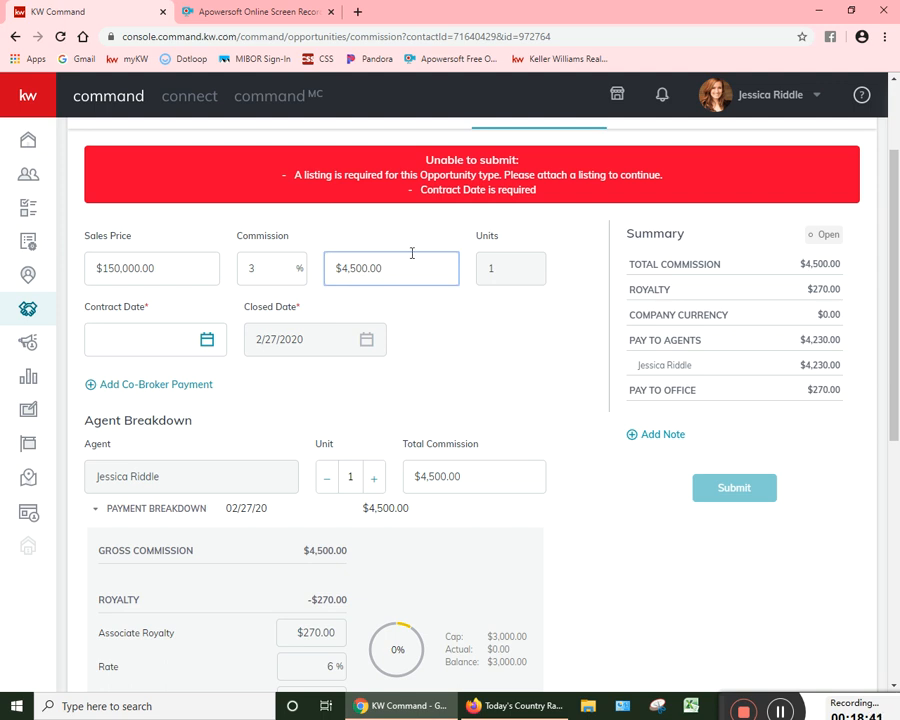
{"action": "left_click", "coordinate": [528, 257]}
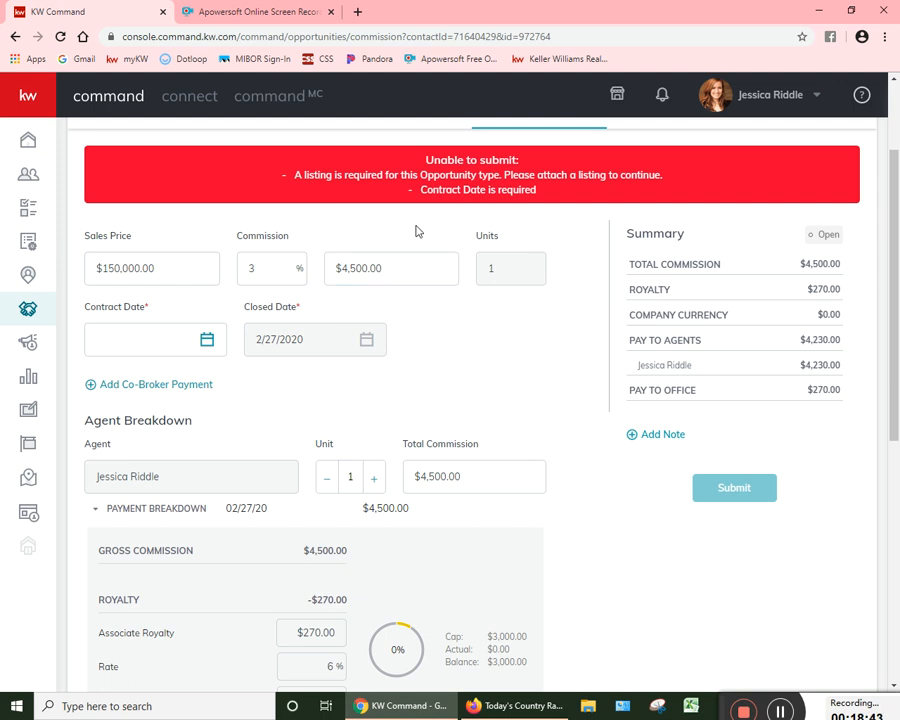
{"action": "left_click", "coordinate": [189, 351]}
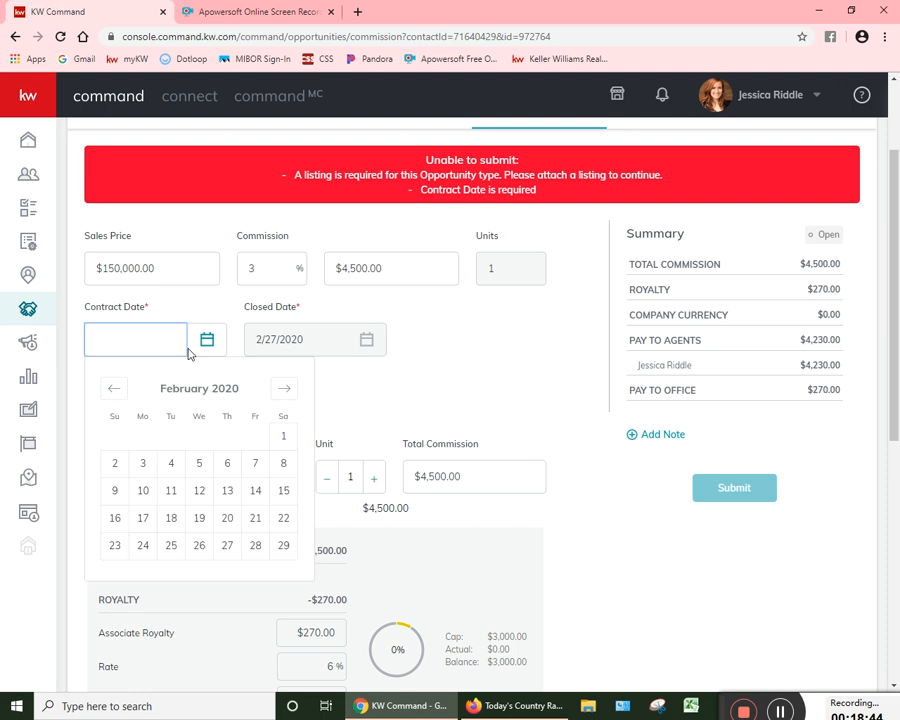
{"action": "left_click", "coordinate": [199, 466]}
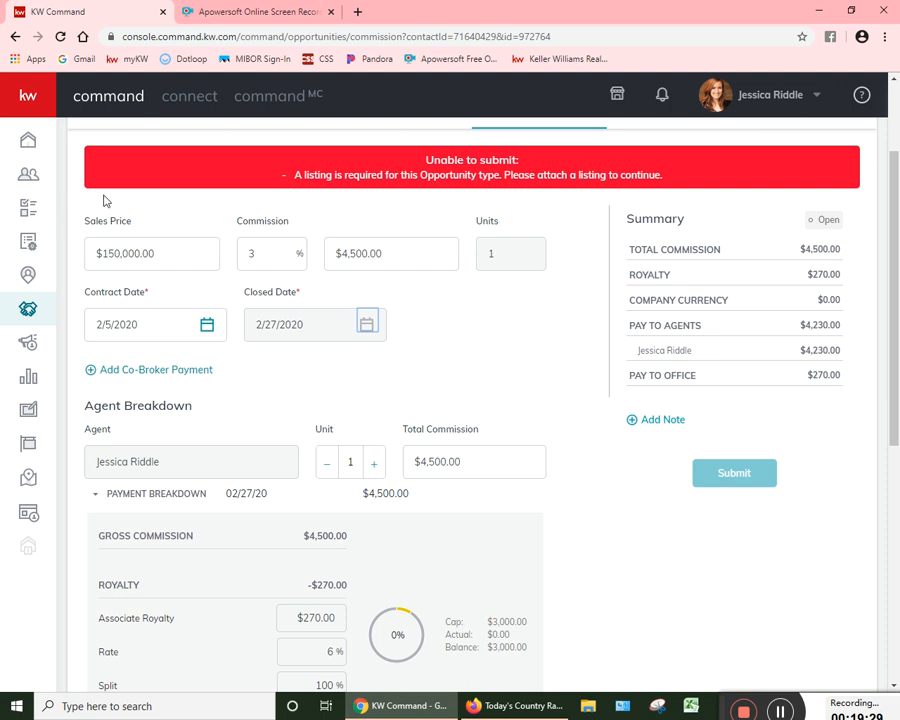
Step: Clear the commission percentage and set the commission amount to $1,500.00
{"action": "left_click_drag", "start_coordinate": [263, 250], "coordinate": [74, 283]}
{"action": "key", "text": "BackSpace"}
{"action": "key", "text": "Tab"}
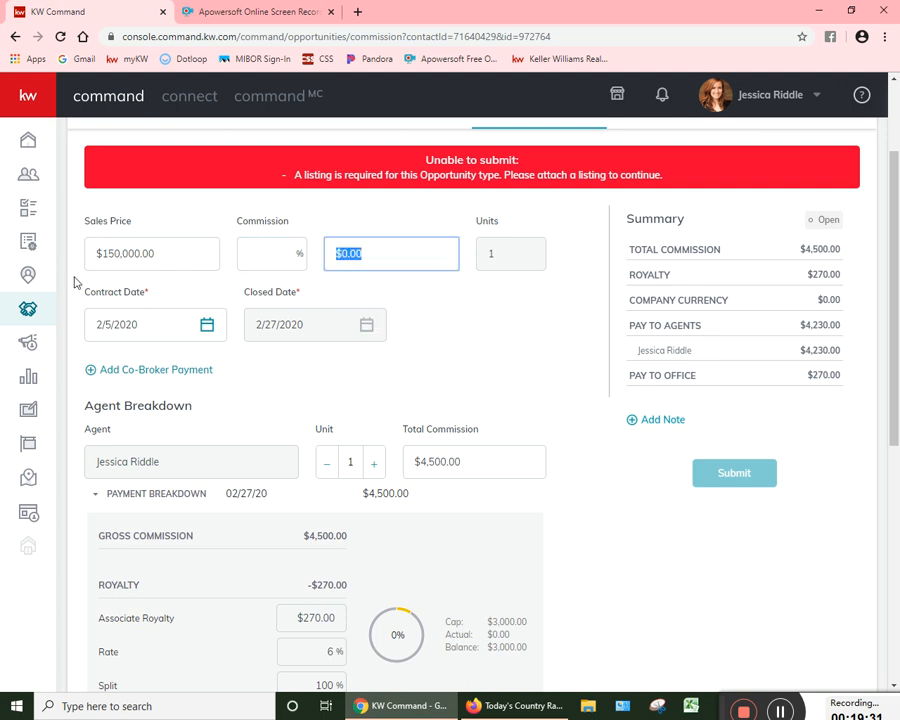
{"action": "type", "text": "145"}
{"action": "key", "text": "BackSpace"}
{"action": "key", "text": "BackSpace"}
{"action": "type", "text": "500"}
{"action": "key", "text": "Tab"}
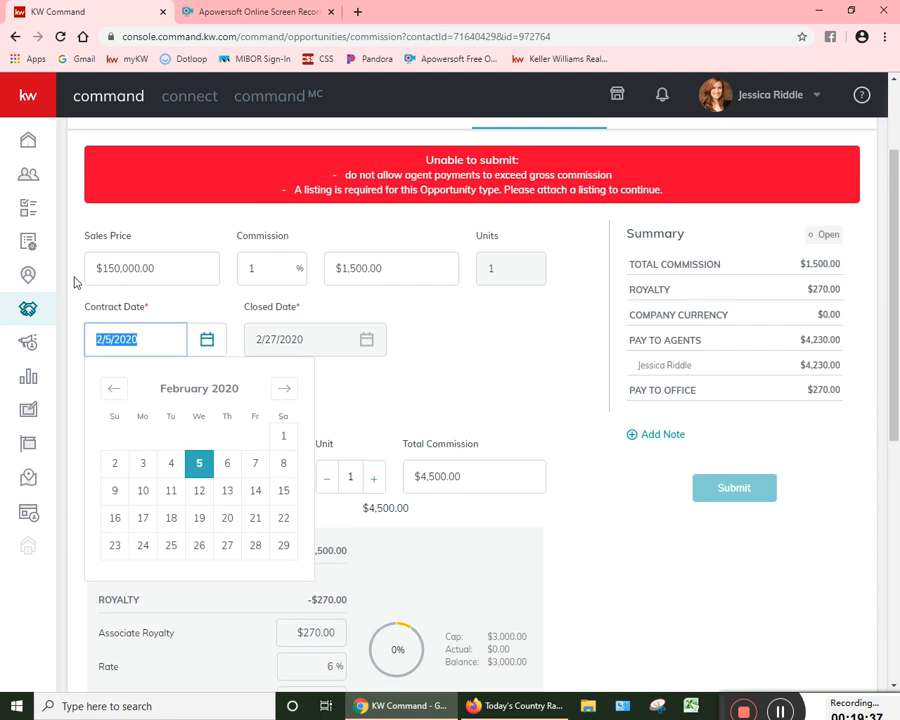
Step: Set the commission amount to $3,000.00
{"action": "left_click", "coordinate": [400, 268]}
{"action": "type", "text": "$3,5000"}
{"action": "key", "text": "BackSpace"}
{"action": "key", "text": "BackSpace"}
{"action": "key", "text": "BackSpace"}
{"action": "key", "text": "BackSpace"}
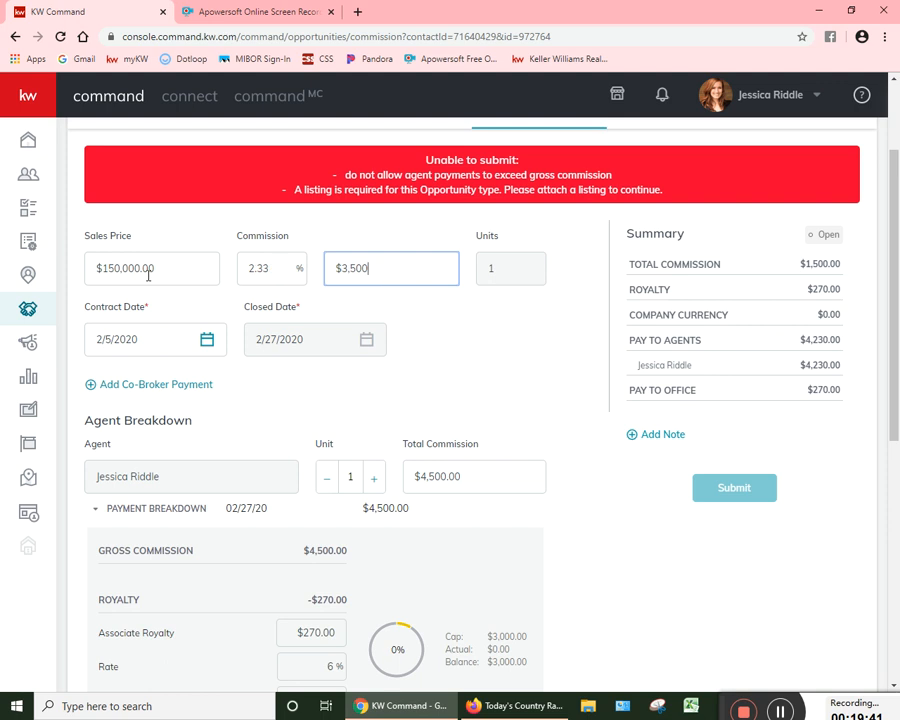
{"action": "type", "text": "000"}
{"action": "key", "text": "Tab"}
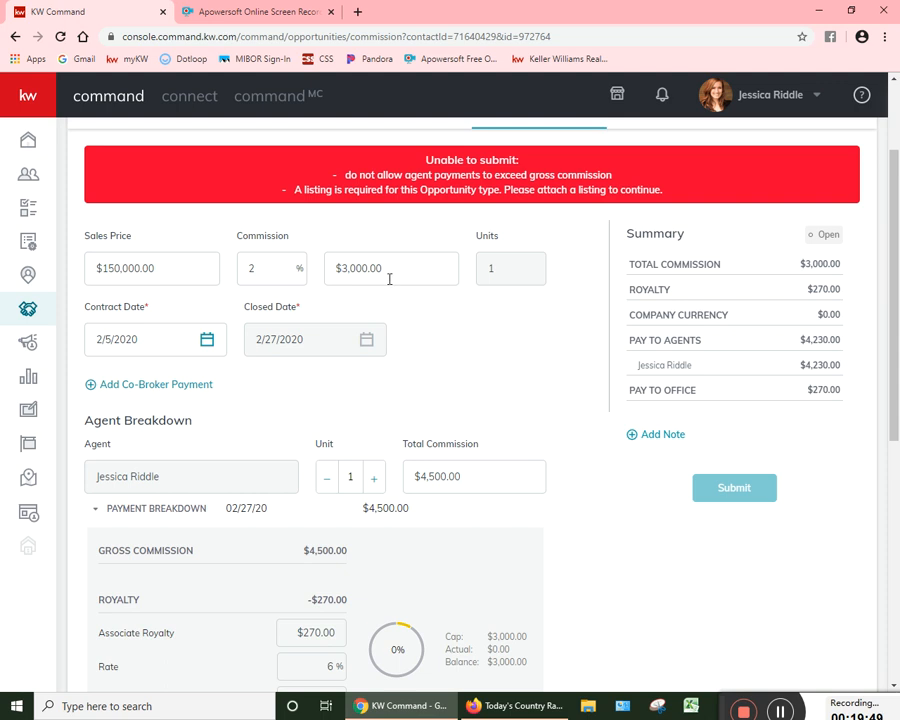
Step: Set the commission amount to $5,000.00
{"action": "left_click_drag", "start_coordinate": [389, 279], "coordinate": [336, 266]}
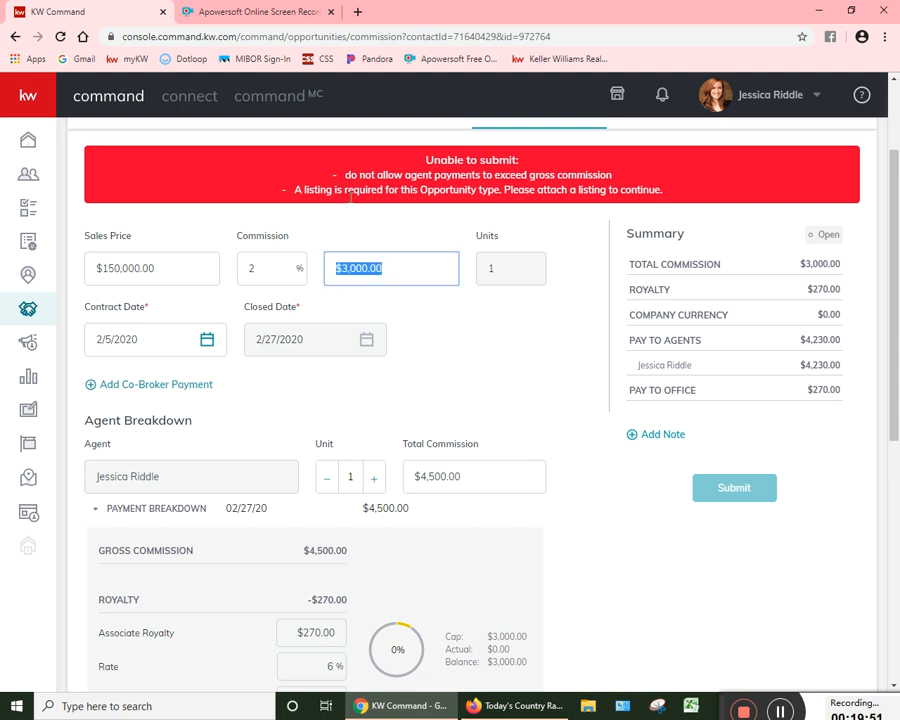
{"action": "type", "text": "3"}
{"action": "key", "text": "BackSpace"}
{"action": "type", "text": "5000"}
{"action": "key", "text": "Tab"}
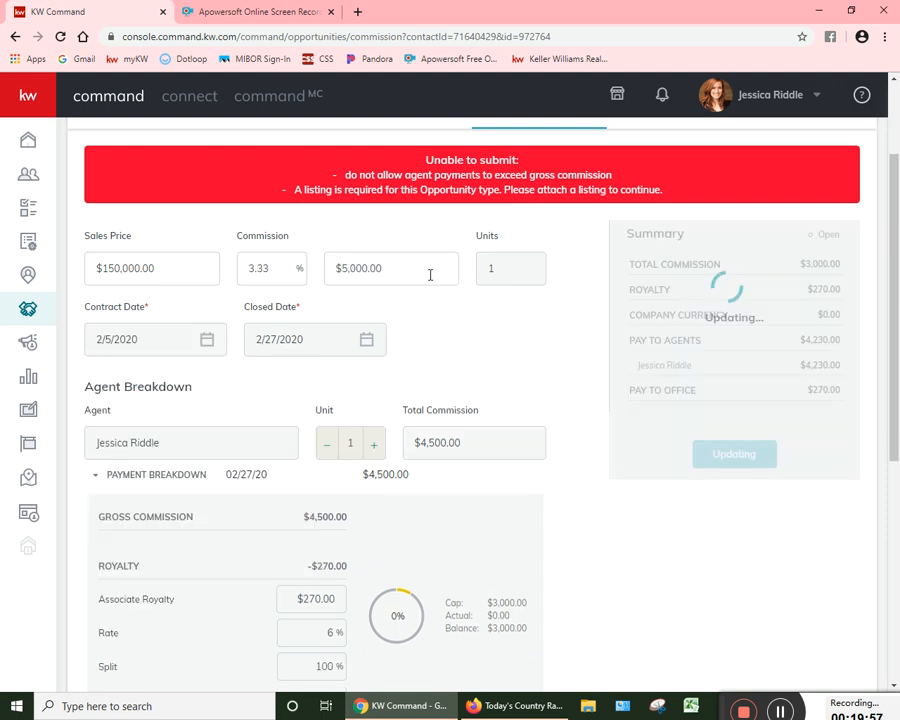
Step: Set the commission amount to $55,000.00
{"action": "left_click", "coordinate": [428, 272]}
{"action": "type", "text": "55000"}
{"action": "left_click", "coordinate": [415, 360]}
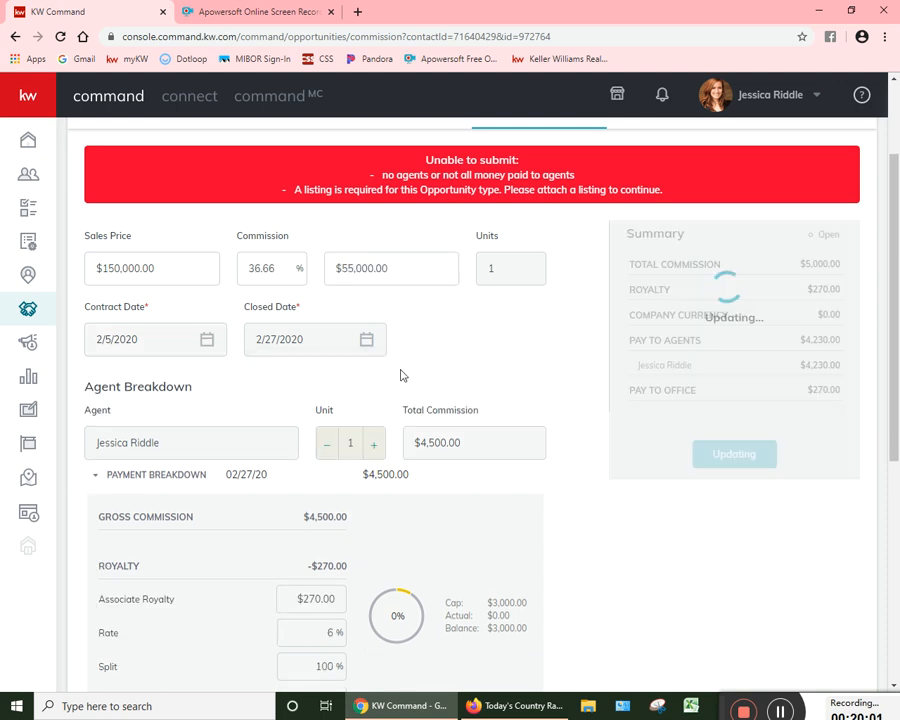
Step: Clear the commission amount and set the commission percentage back to 3%
{"action": "left_click_drag", "start_coordinate": [390, 267], "coordinate": [84, 233]}
{"action": "key", "text": "BackSpace"}
{"action": "left_click_drag", "start_coordinate": [271, 269], "coordinate": [152, 270]}
{"action": "type", "text": "3"}
{"action": "key", "text": "Tab"}
{"action": "left_click", "coordinate": [460, 299]}
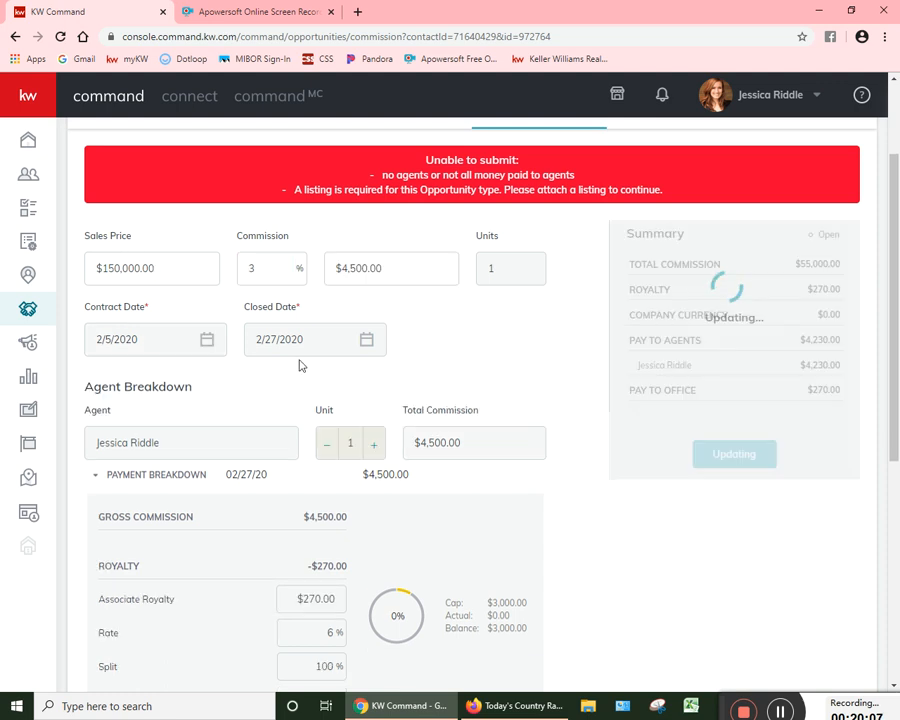
Step: Review the agent's payment breakdown, including royalty, company commission, deductions and check amount
{"action": "scroll", "coordinate": [252, 344], "scroll_direction": "down", "scroll_amount": 1}
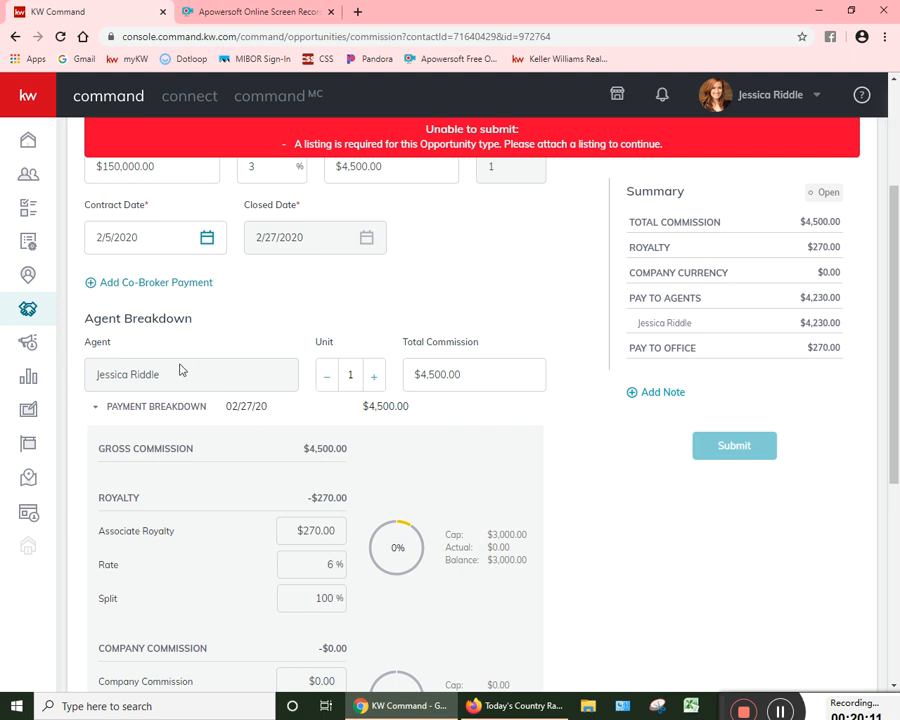
{"action": "scroll", "coordinate": [180, 368], "scroll_direction": "down", "scroll_amount": 2}
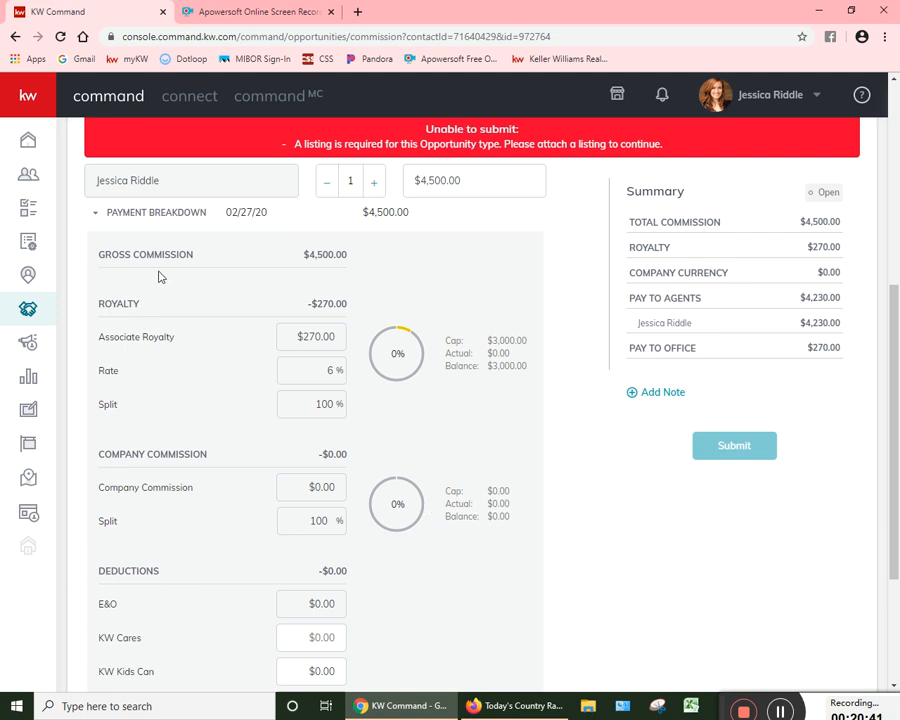
{"action": "scroll", "coordinate": [432, 256], "scroll_direction": "up", "scroll_amount": 1}
{"action": "scroll", "coordinate": [176, 448], "scroll_direction": "down", "scroll_amount": 1}
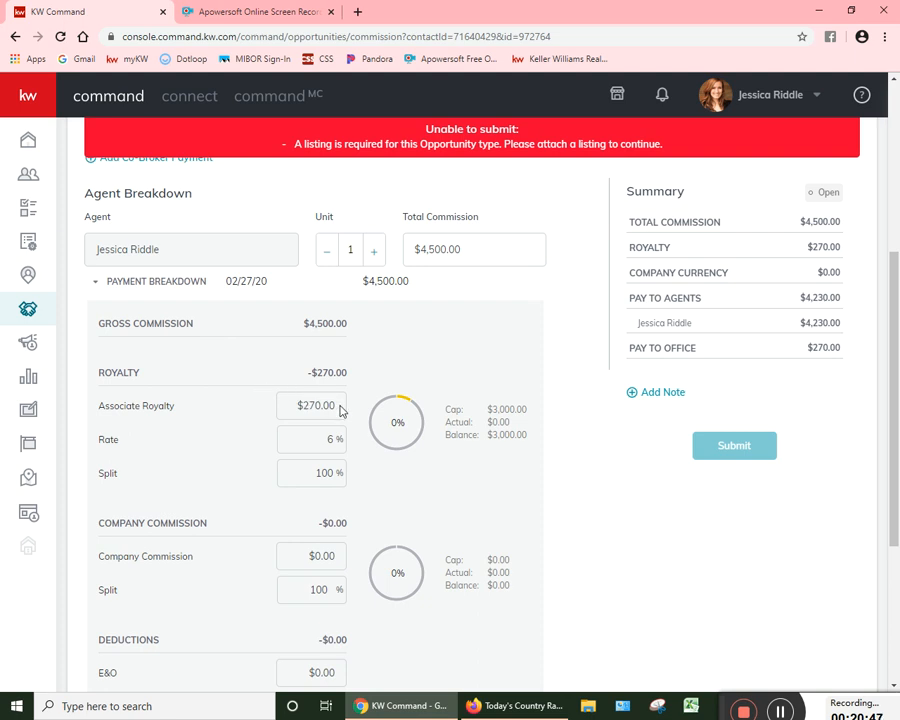
{"action": "scroll", "coordinate": [340, 467], "scroll_direction": "down", "scroll_amount": 3}
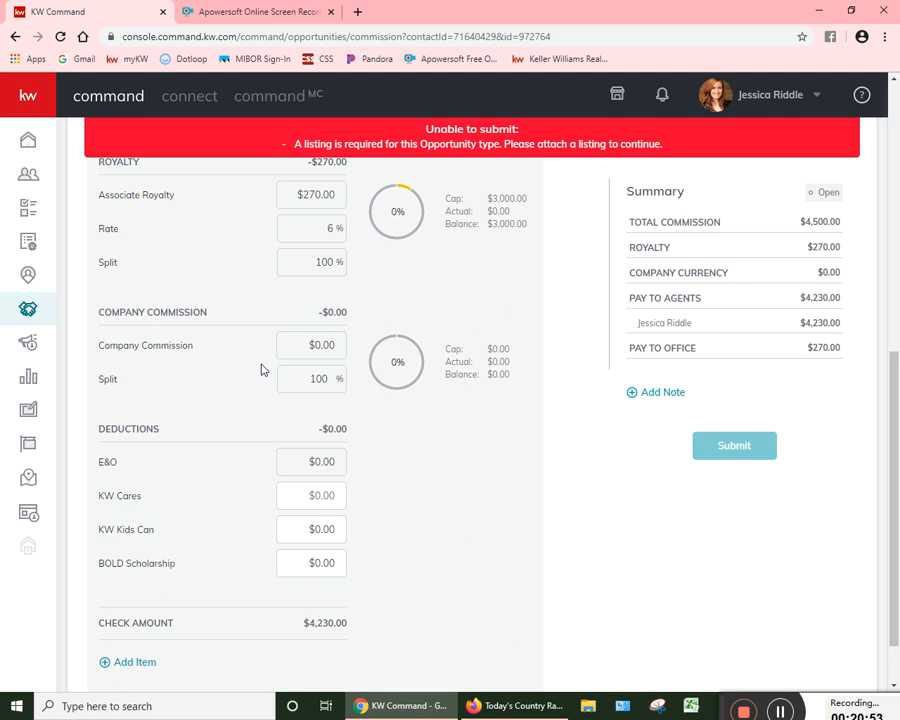
{"action": "scroll", "coordinate": [291, 380], "scroll_direction": "down", "scroll_amount": 1}
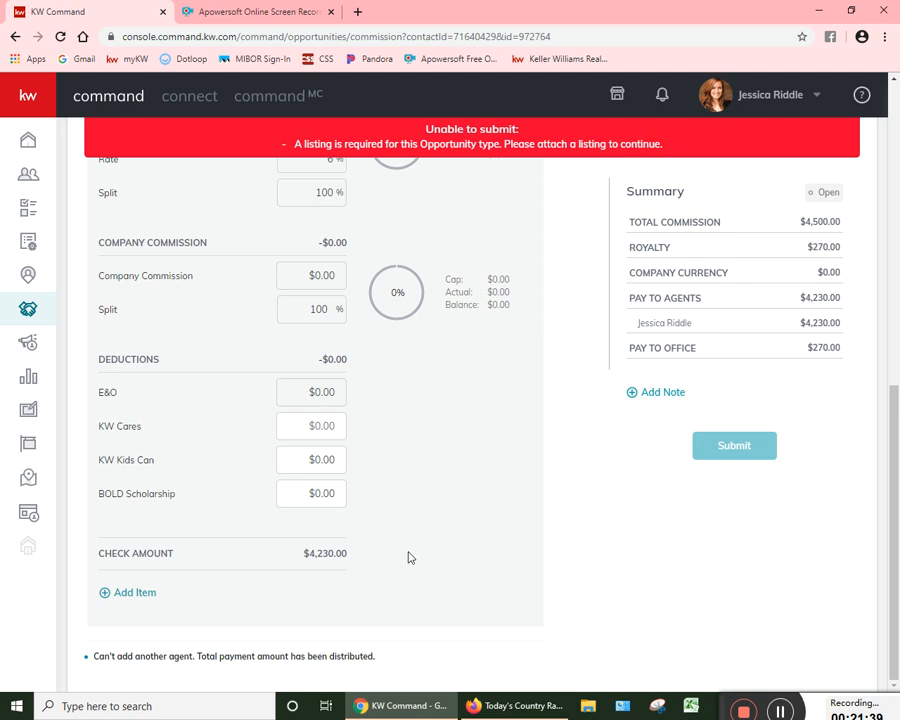
{"action": "scroll", "coordinate": [440, 548], "scroll_direction": "up", "scroll_amount": 4}
{"action": "scroll", "coordinate": [480, 525], "scroll_direction": "up", "scroll_amount": 2}
{"action": "scroll", "coordinate": [500, 506], "scroll_direction": "down", "scroll_amount": 4}
{"action": "scroll", "coordinate": [442, 518], "scroll_direction": "up", "scroll_amount": 4}
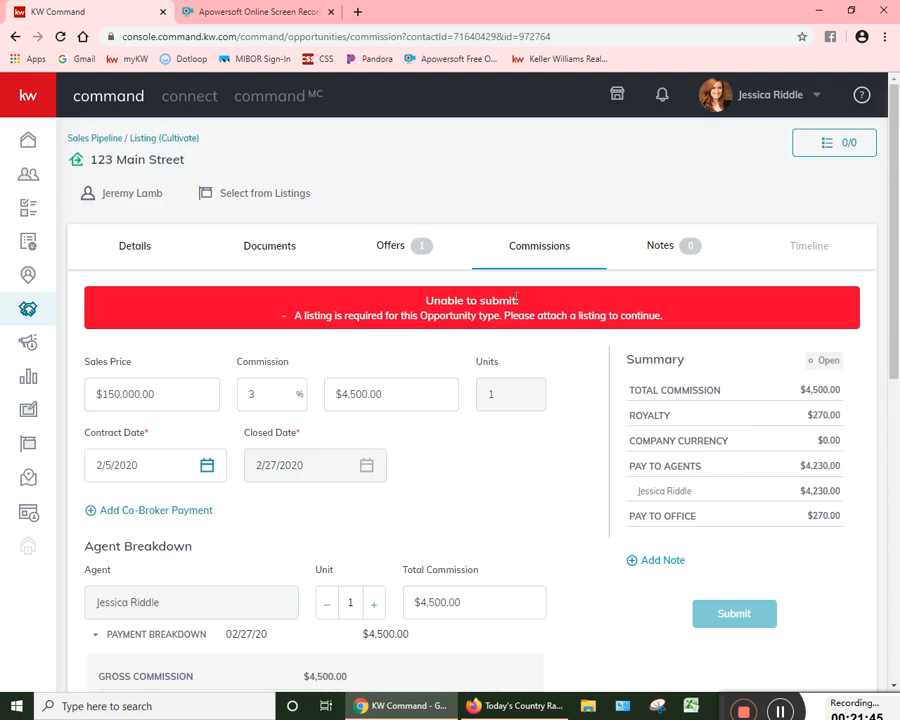
Step: Start an additional item of type Deduction in the agent's payment breakdown
{"action": "scroll", "coordinate": [505, 458], "scroll_direction": "down", "scroll_amount": 10}
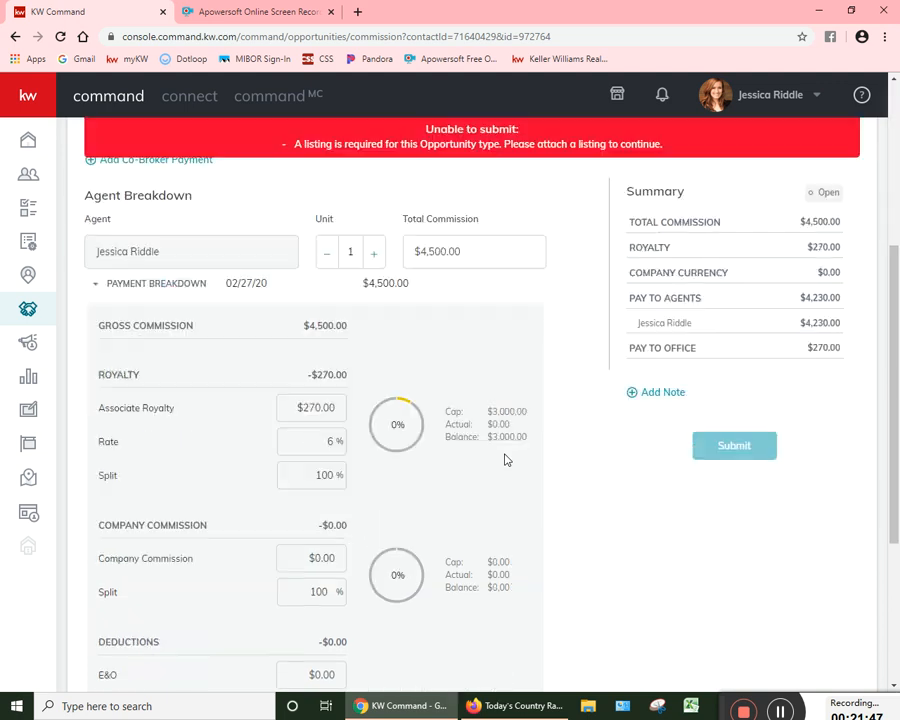
{"action": "left_click", "coordinate": [145, 600]}
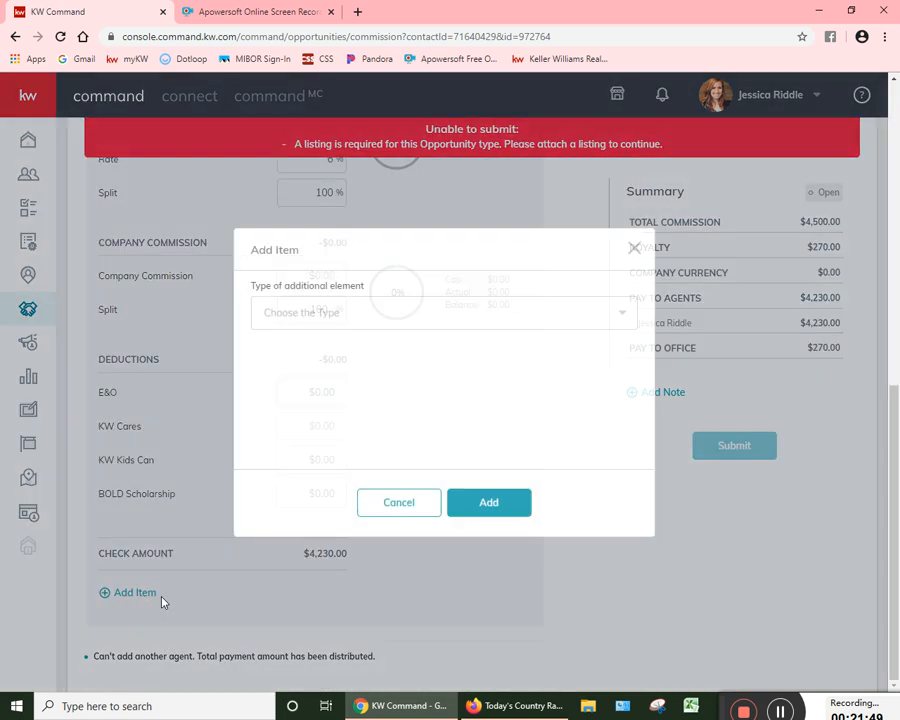
{"action": "left_click", "coordinate": [405, 312]}
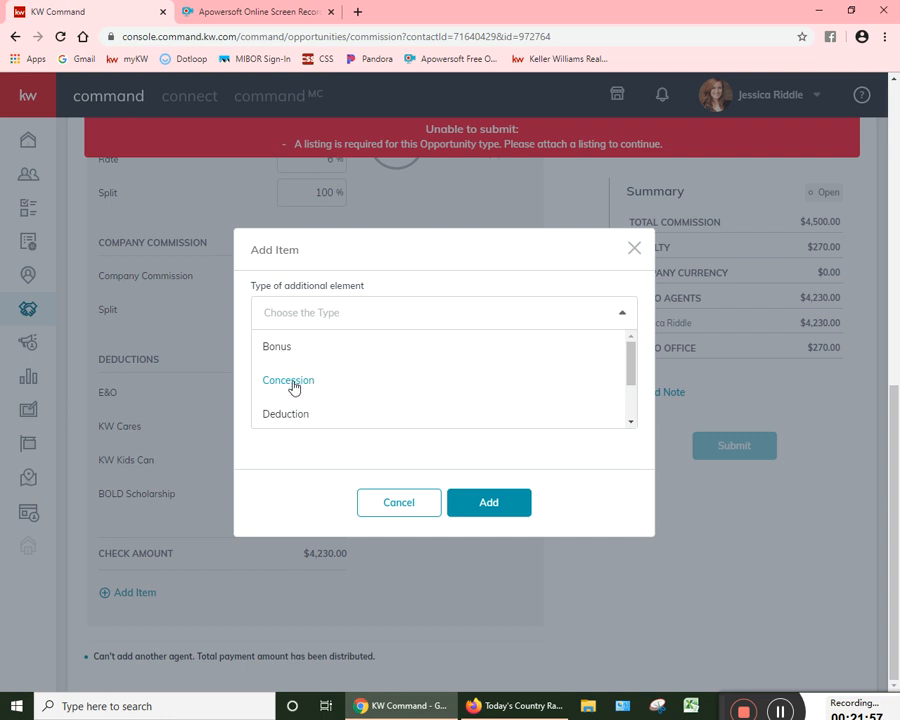
{"action": "scroll", "coordinate": [303, 372], "scroll_direction": "down", "scroll_amount": 1}
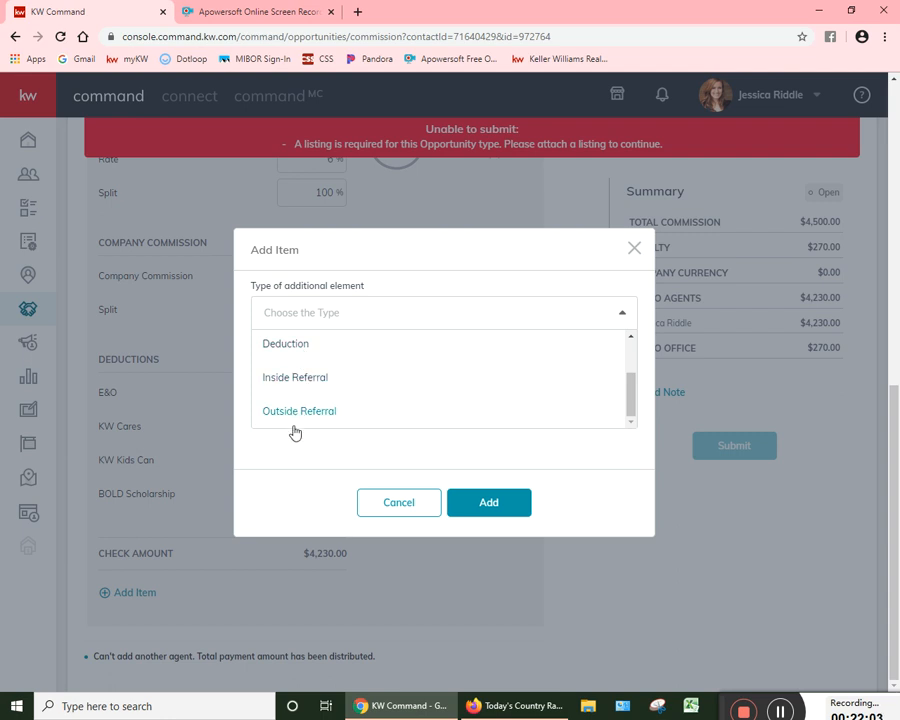
{"action": "left_click", "coordinate": [267, 344]}
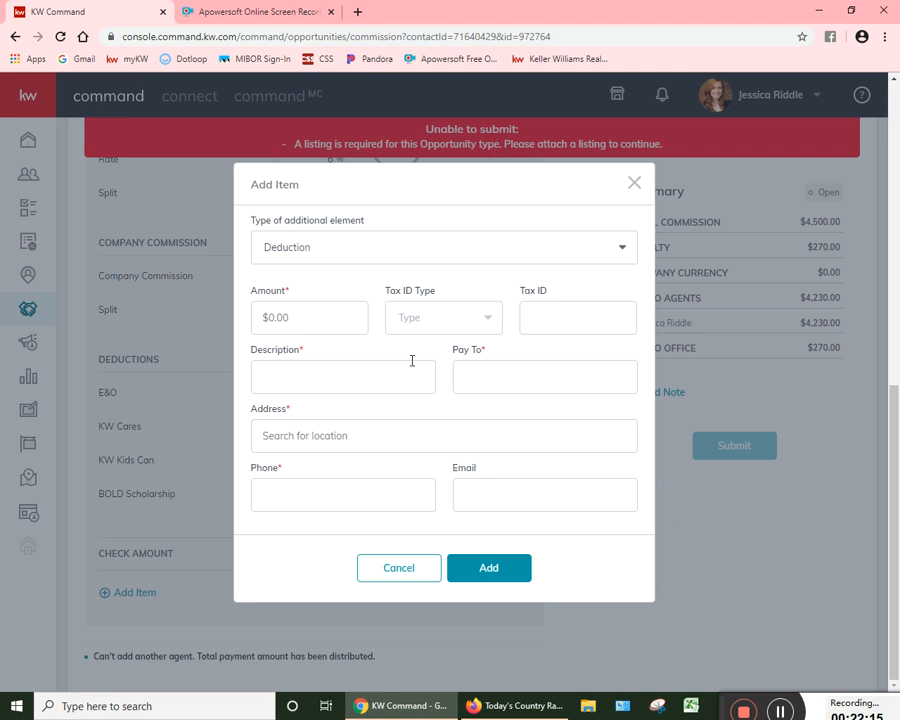
Step: Set the deduction amount to $5.00 and enter The Realtor Foundation as both its description and its payee
{"action": "left_click", "coordinate": [315, 311]}
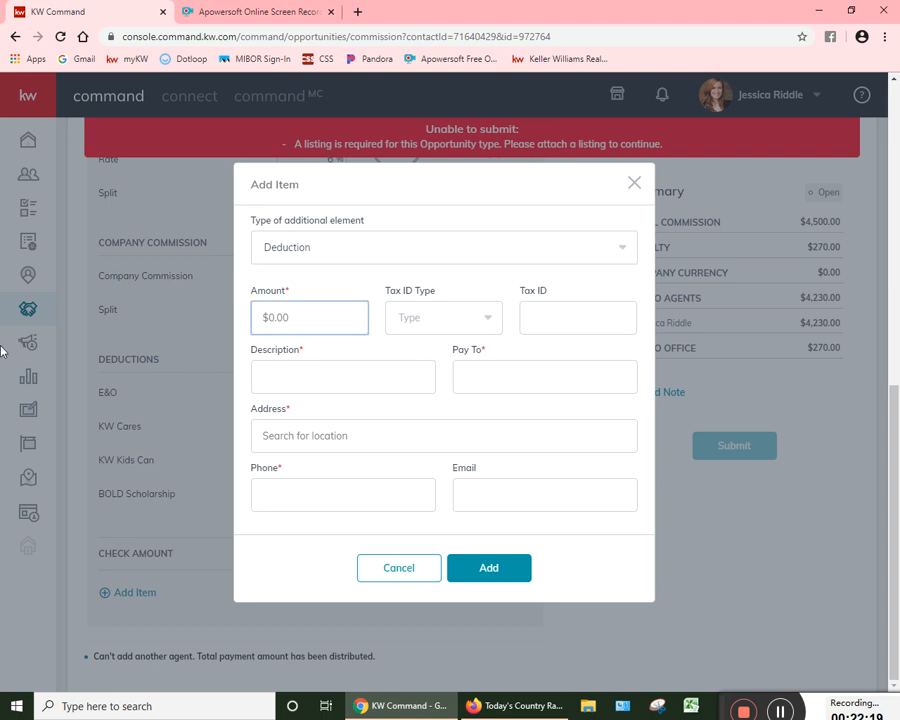
{"action": "type", "text": "5"}
{"action": "key", "text": "Tab"}
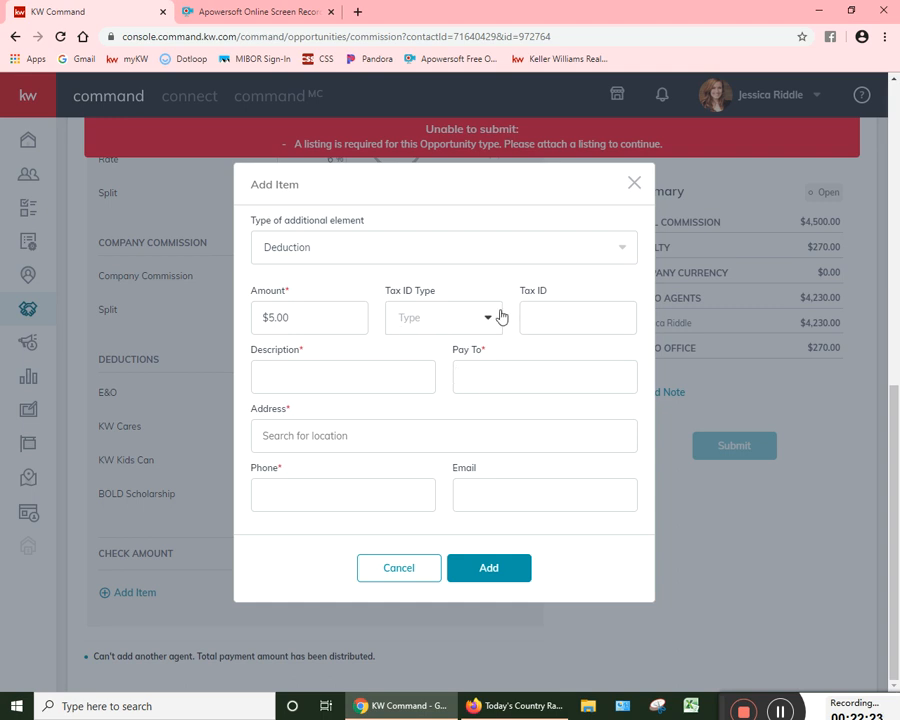
{"action": "left_click_drag", "start_coordinate": [478, 349], "coordinate": [416, 388]}
{"action": "left_click", "coordinate": [401, 388]}
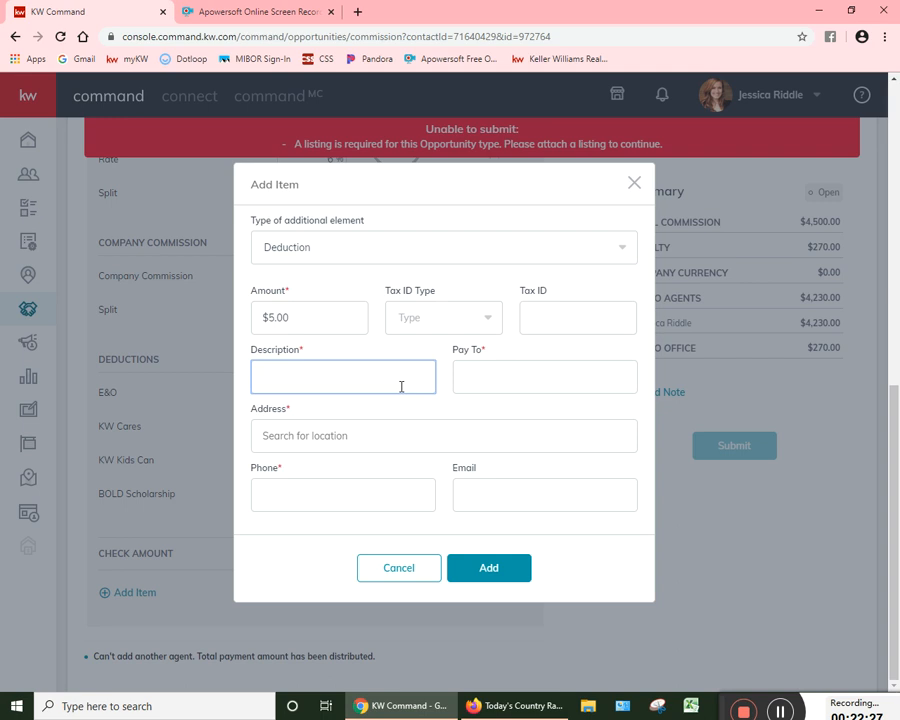
{"action": "type", "text": "The Realtor Foundation"}
{"action": "key", "text": "Tab"}
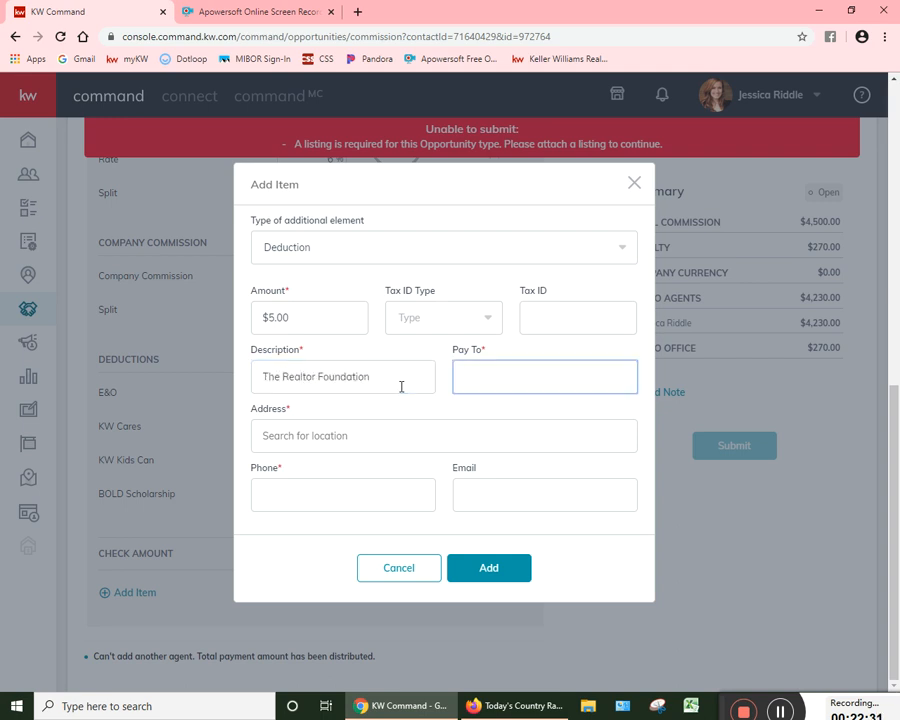
{"action": "key", "text": "shift+Tab"}
{"action": "key", "text": "ctrl+c"}
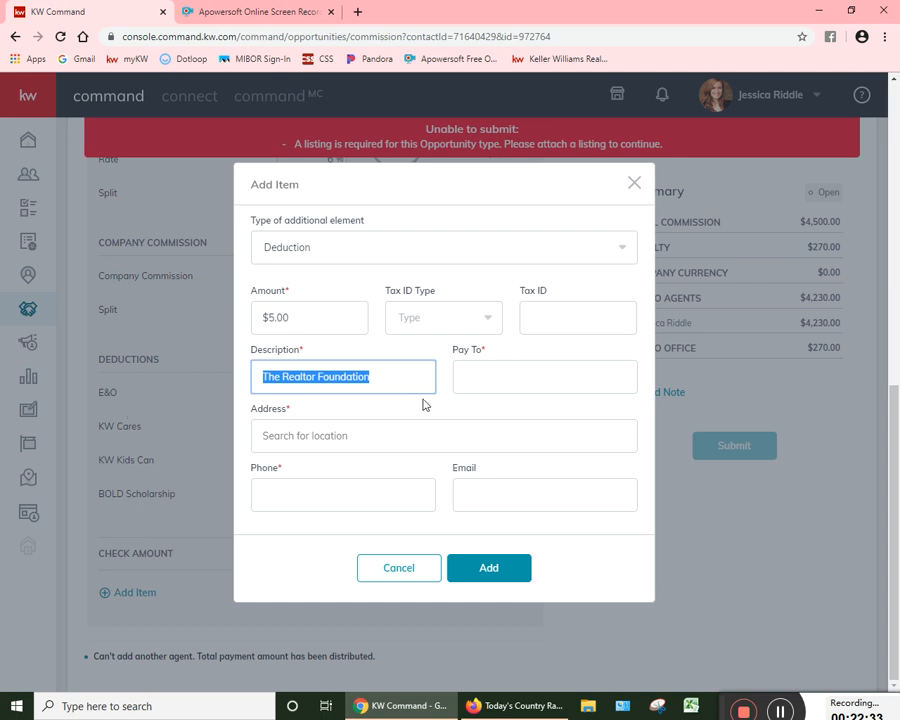
{"action": "left_click", "coordinate": [478, 374]}
{"action": "key", "text": "ctrl+v"}
Step: Enter the payee's street address from the suggested locations and its phone number, and add the deduction
{"action": "left_click", "coordinate": [413, 436]}
{"action": "type", "text": "1912 N meri"}
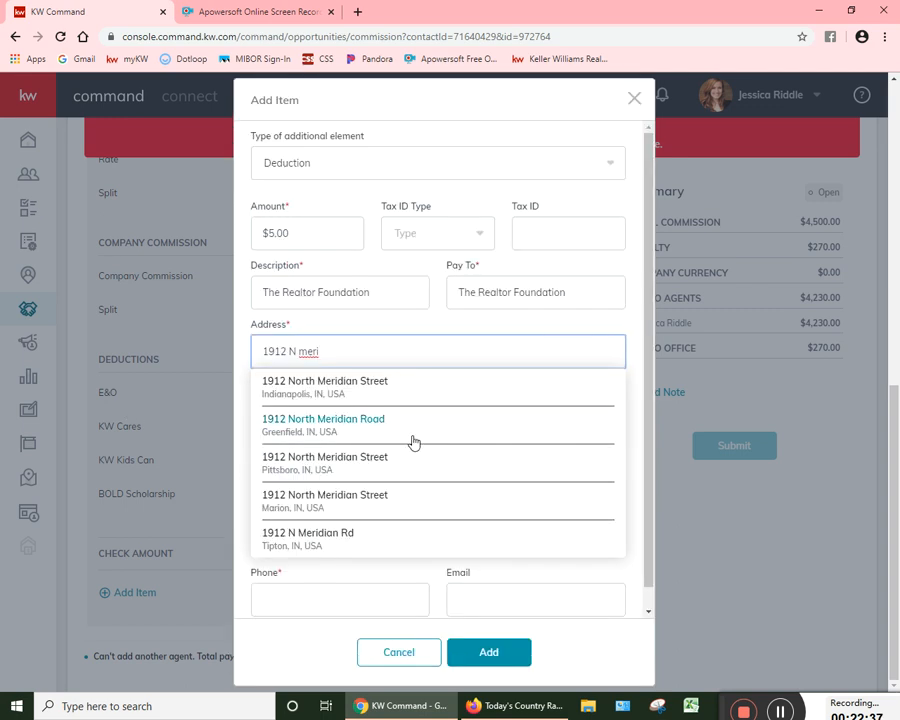
{"action": "left_click", "coordinate": [400, 373]}
{"action": "left_click", "coordinate": [378, 494]}
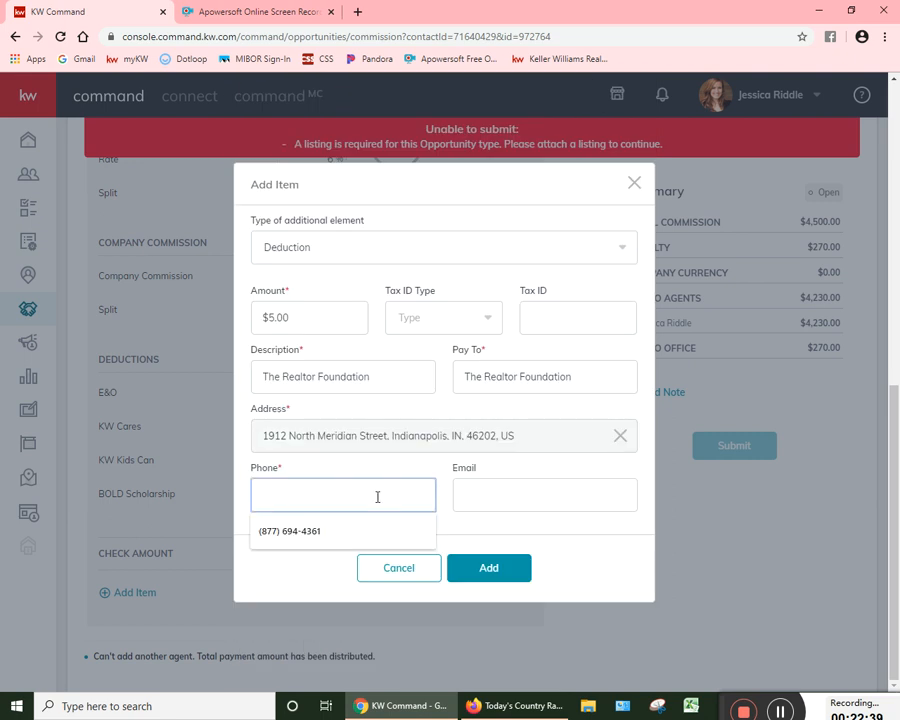
{"action": "key", "text": "Tab"}
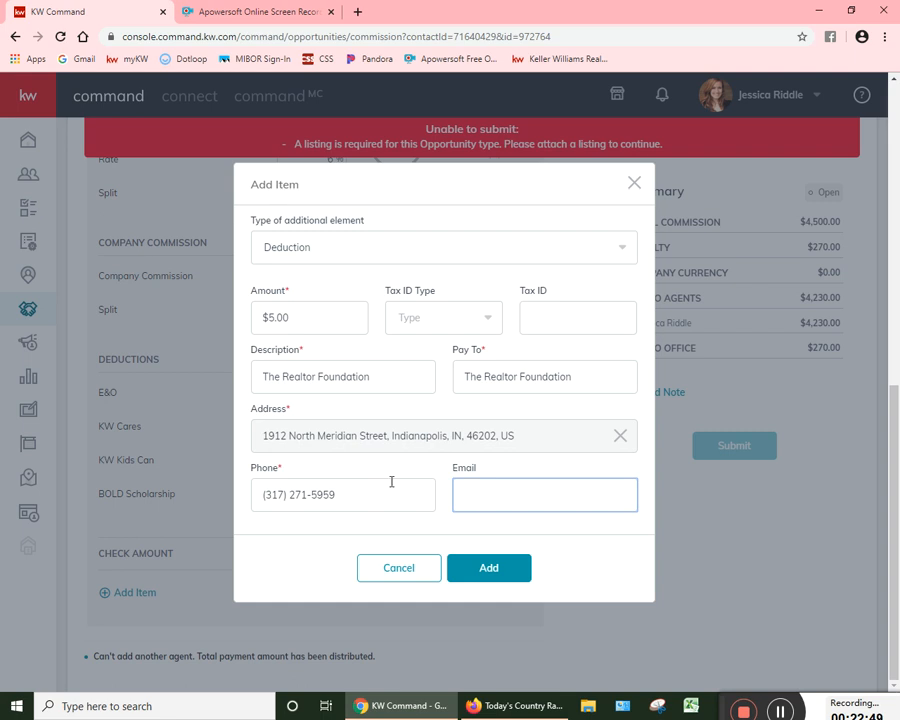
{"action": "left_click", "coordinate": [514, 569]}
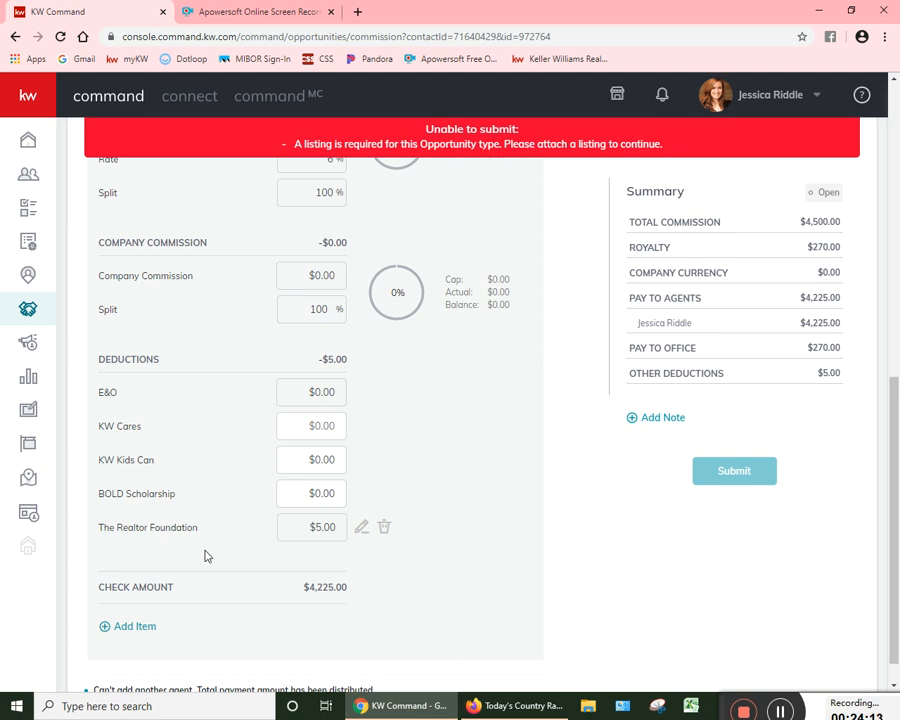
Step: Lower the agent's unit value to 0.9 and restore it to 1
{"action": "scroll", "coordinate": [297, 422], "scroll_direction": "up", "scroll_amount": 5}
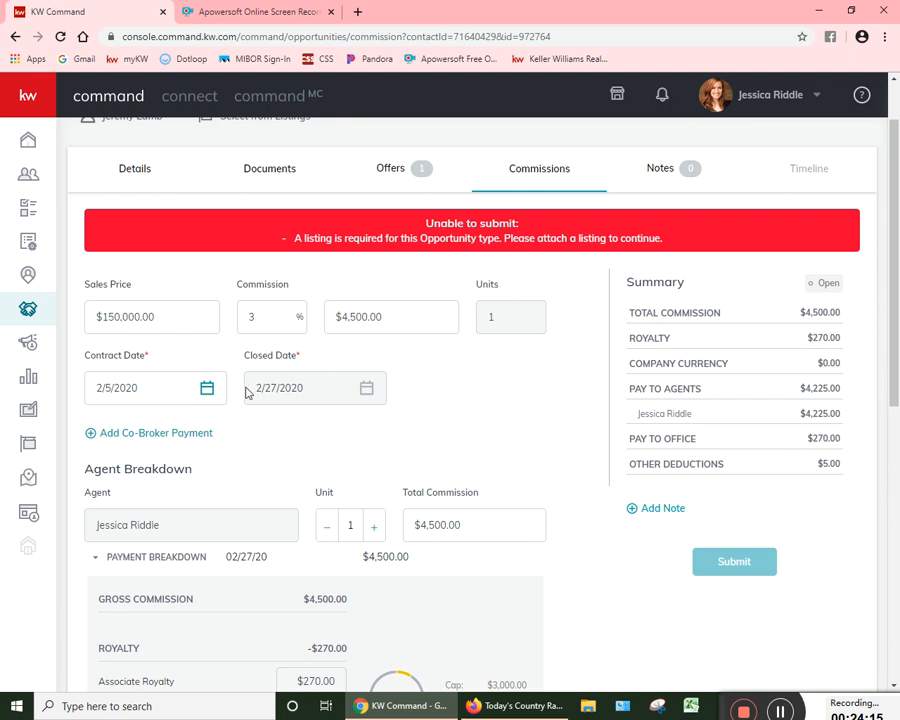
{"action": "double_click", "coordinate": [360, 527]}
{"action": "type", "text": "1"}
{"action": "double_click", "coordinate": [325, 523]}
{"action": "left_click", "coordinate": [328, 604]}
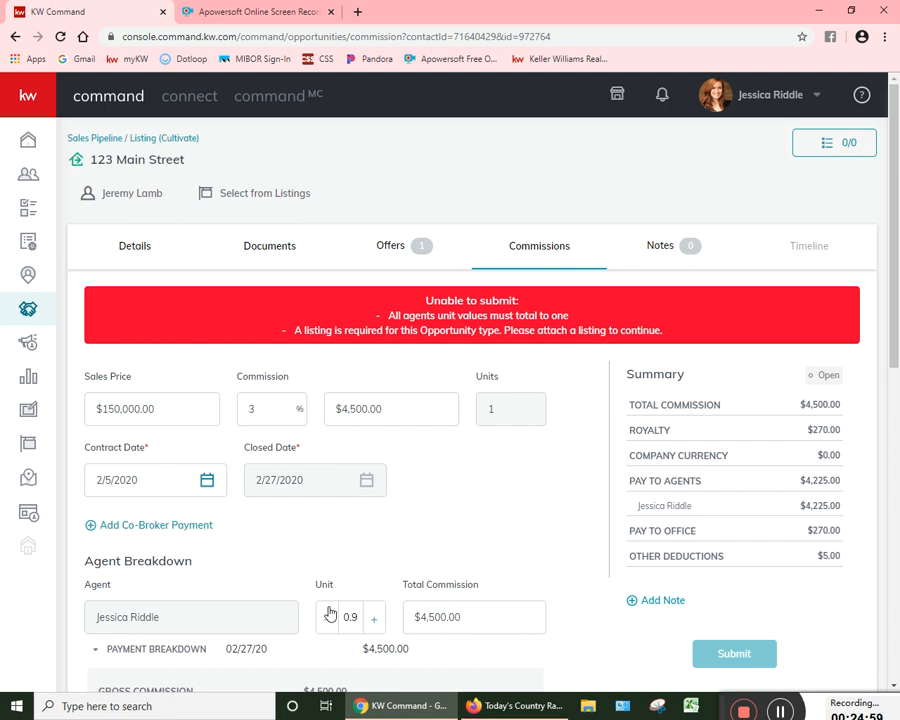
{"action": "left_click", "coordinate": [373, 619]}
Step: Start another additional item of type Outside Referral in the agent's payment breakdown
{"action": "scroll", "coordinate": [397, 588], "scroll_direction": "down", "scroll_amount": 5}
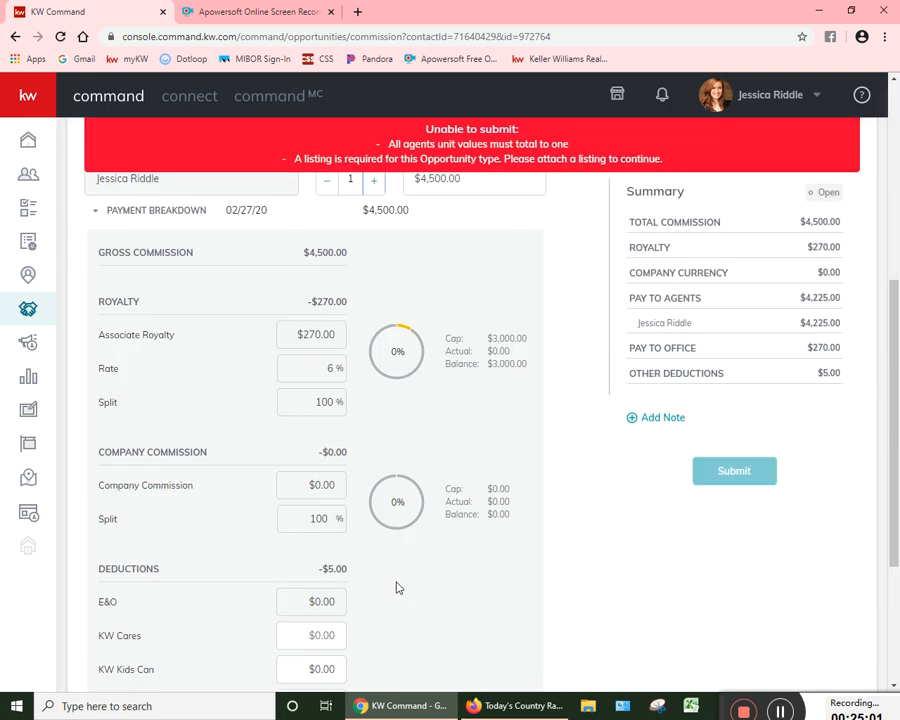
{"action": "scroll", "coordinate": [397, 588], "scroll_direction": "down", "scroll_amount": 3}
{"action": "left_click", "coordinate": [134, 590]}
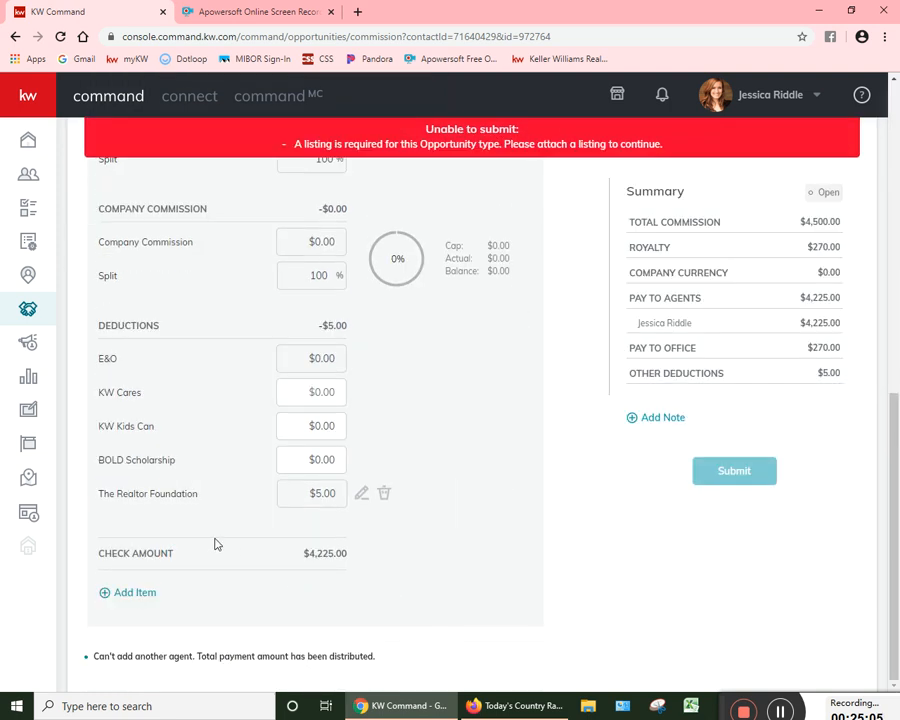
{"action": "scroll", "coordinate": [220, 535], "scroll_direction": "up", "scroll_amount": 5}
{"action": "scroll", "coordinate": [206, 585], "scroll_direction": "down", "scroll_amount": 5}
{"action": "left_click", "coordinate": [133, 596]}
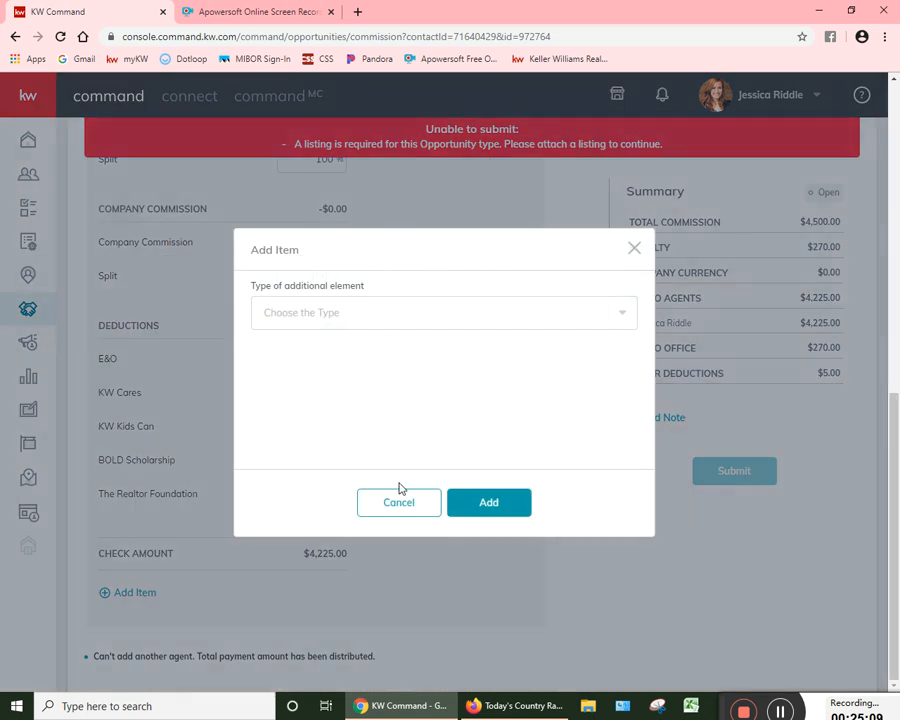
{"action": "left_click", "coordinate": [368, 322]}
{"action": "scroll", "coordinate": [335, 420], "scroll_direction": "down", "scroll_amount": 2}
{"action": "left_click", "coordinate": [321, 409]}
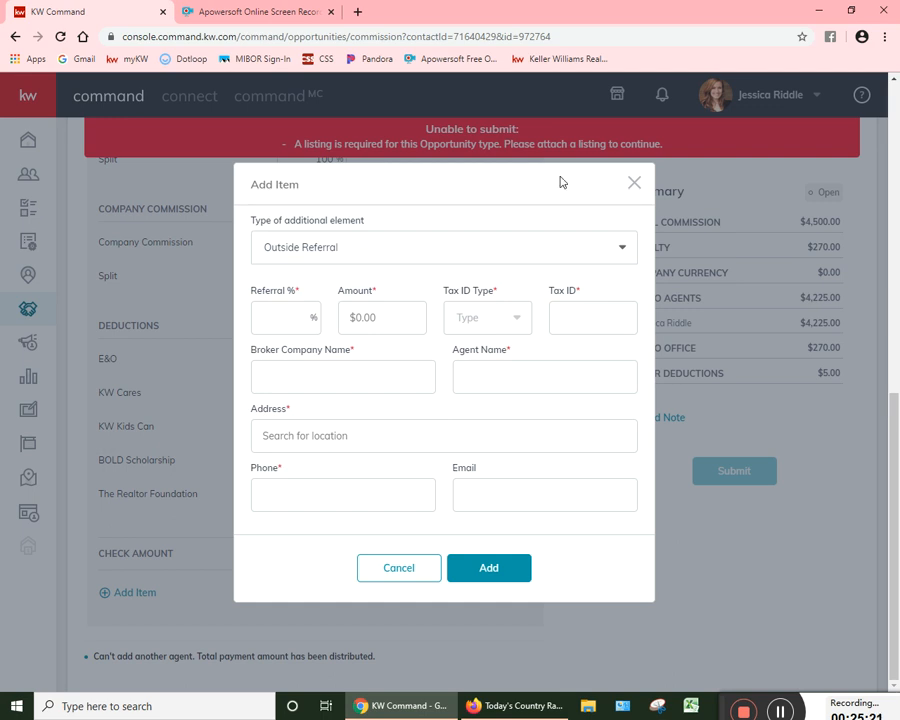
Step: Examine the outside referral's required fields, including referral percentage, tax ID type, tax ID, broker company, address and phone
{"action": "left_click", "coordinate": [478, 321]}
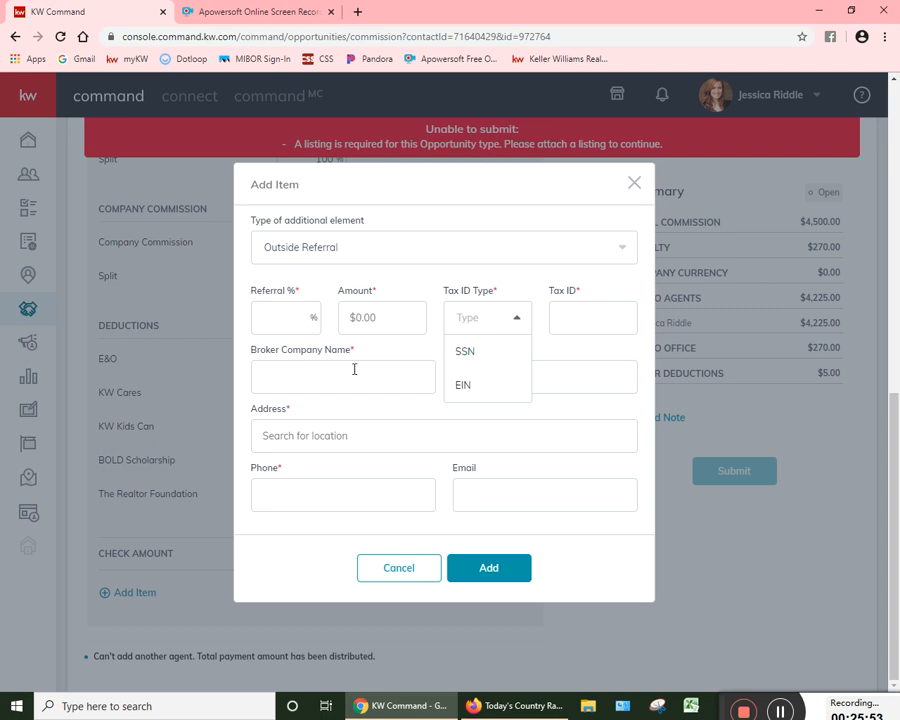
{"action": "left_click", "coordinate": [273, 314]}
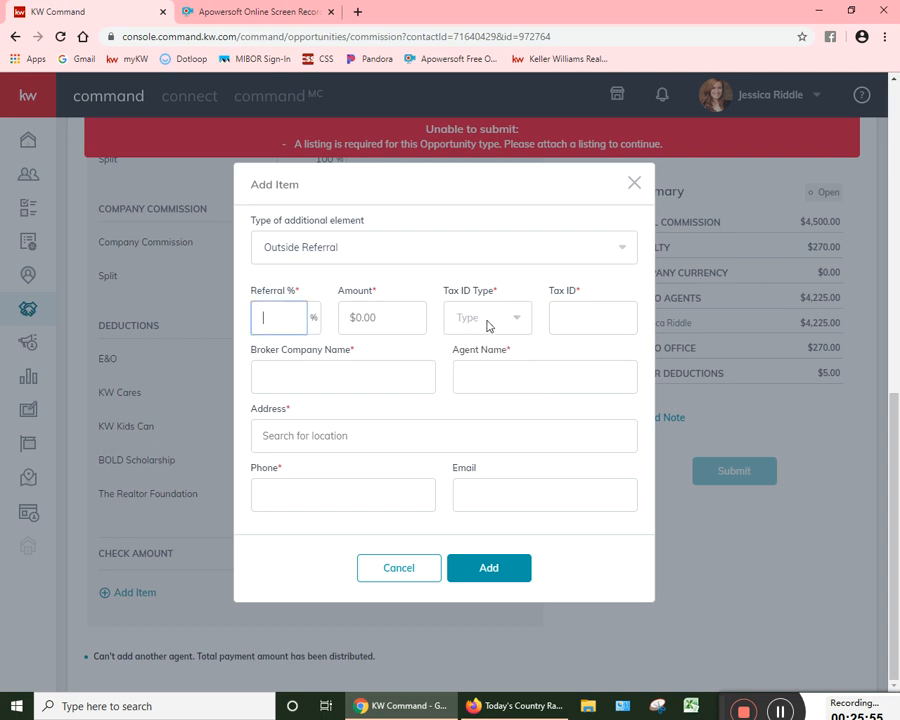
{"action": "left_click", "coordinate": [516, 316]}
{"action": "left_click", "coordinate": [589, 309]}
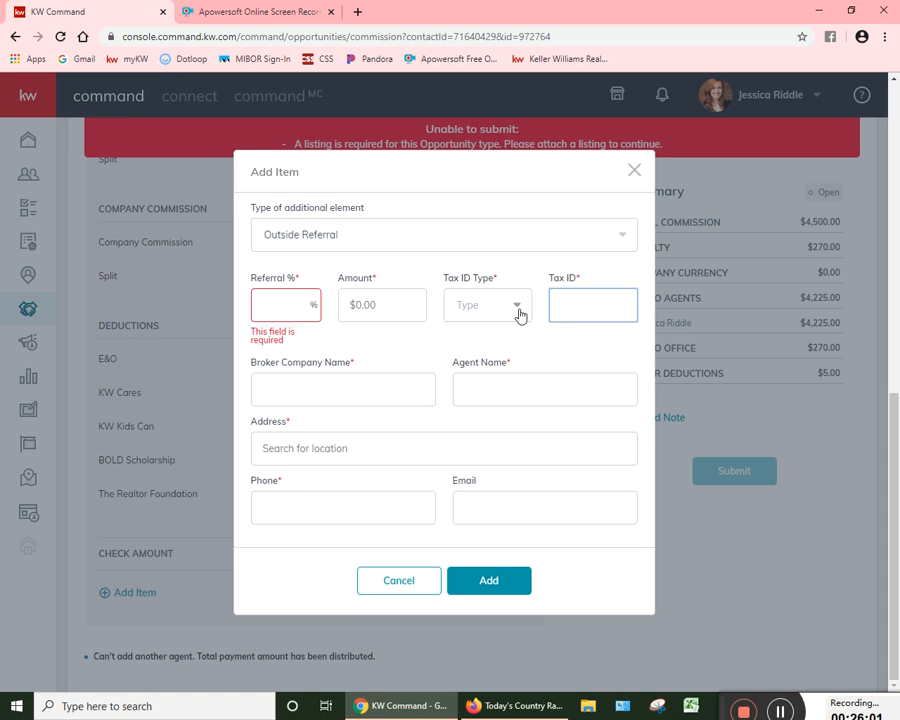
{"action": "left_click", "coordinate": [362, 381]}
{"action": "left_click", "coordinate": [410, 450]}
{"action": "left_click", "coordinate": [337, 518]}
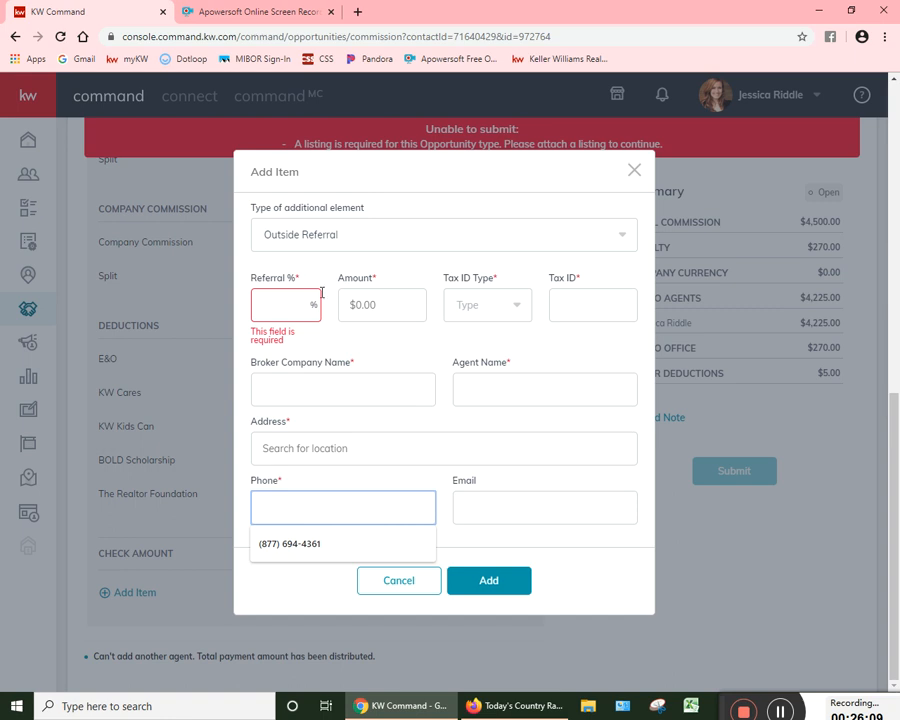
Step: Set the referral percentage to 25% and cancel the outside referral item
{"action": "left_click", "coordinate": [287, 303]}
{"action": "type", "text": "25"}
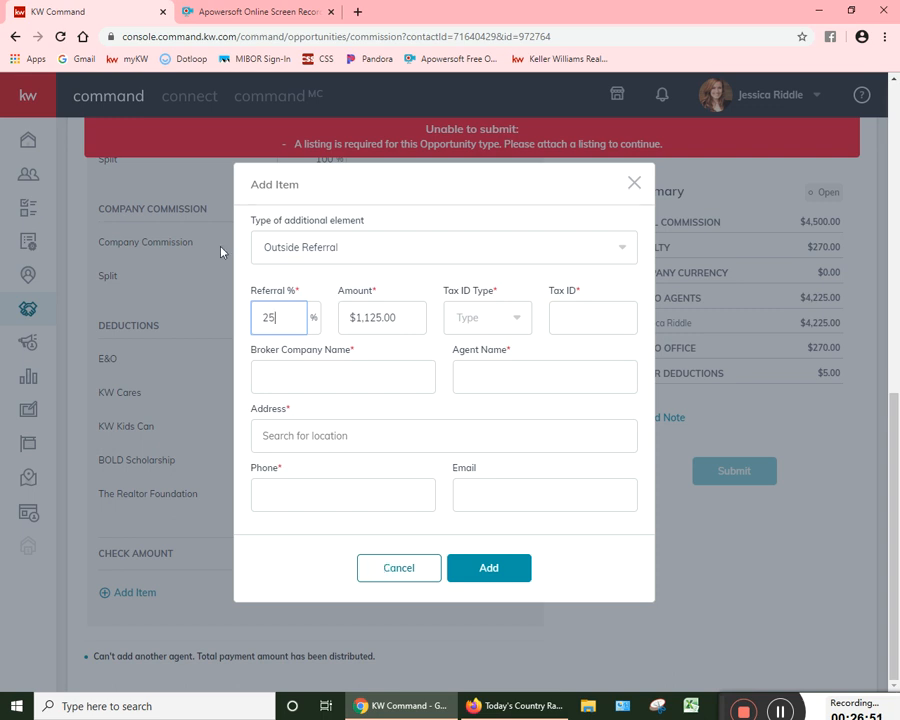
{"action": "left_click", "coordinate": [398, 567]}
{"action": "scroll", "coordinate": [430, 583], "scroll_direction": "up", "scroll_amount": 7}
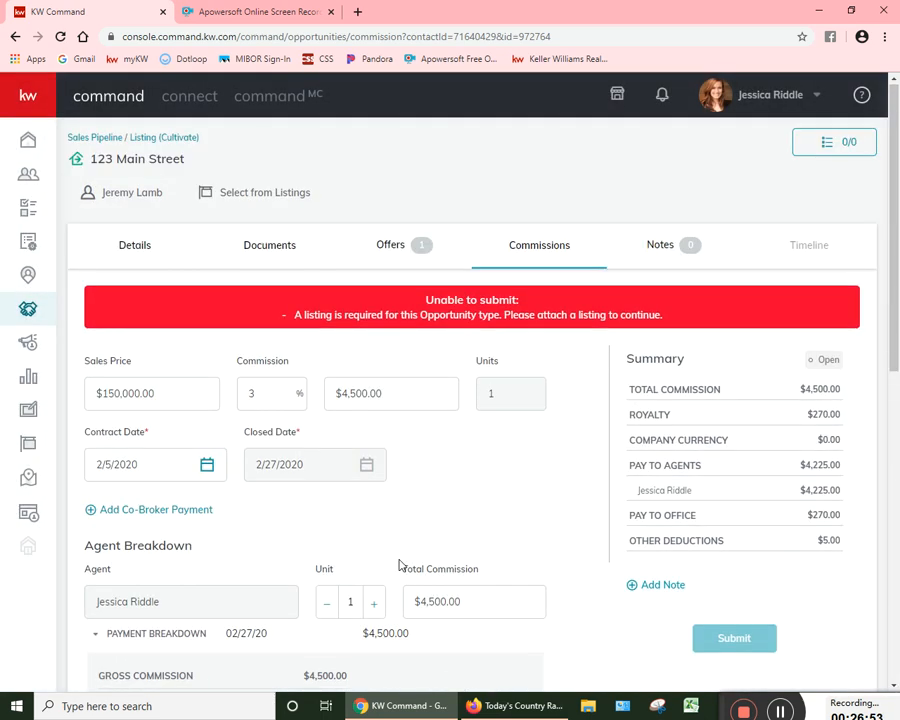
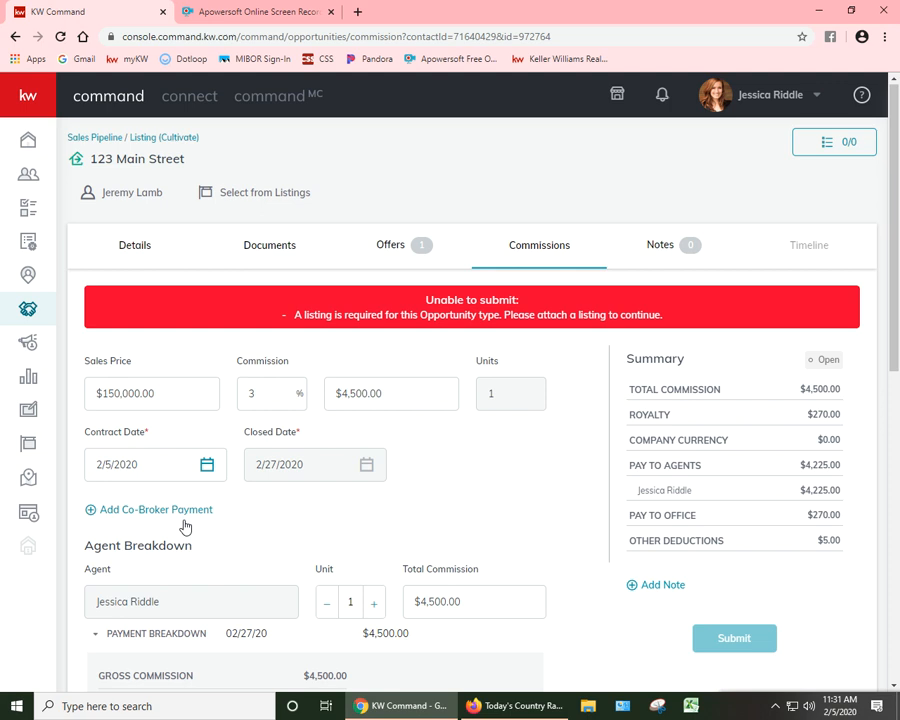
Step: View the fields required for a co-broker payment and cancel without adding one
{"action": "scroll", "coordinate": [378, 512], "scroll_direction": "down", "scroll_amount": 2}
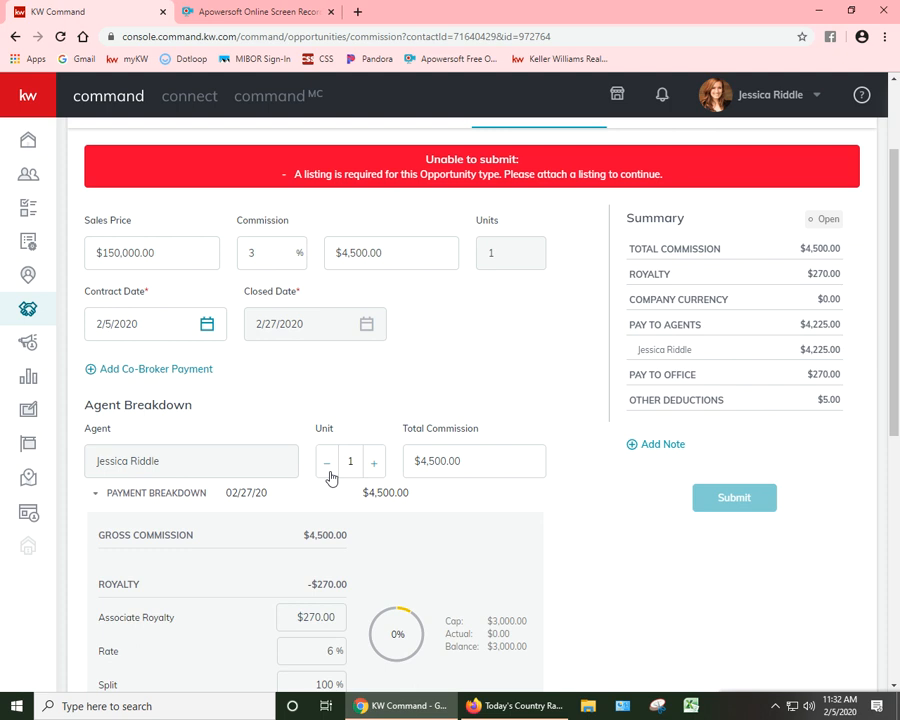
{"action": "left_click", "coordinate": [199, 374]}
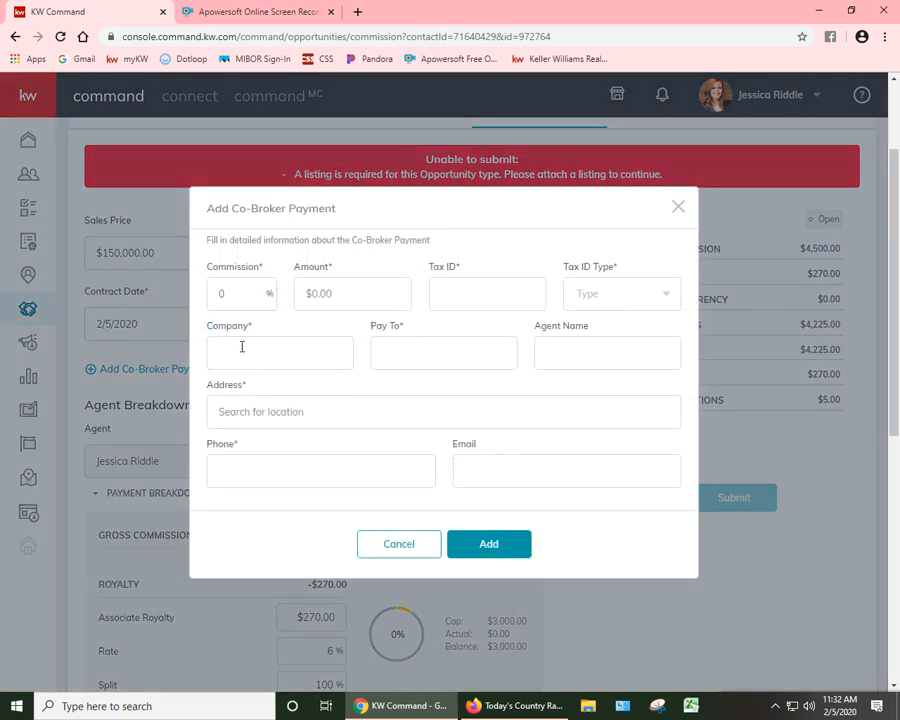
{"action": "left_click", "coordinate": [410, 544]}
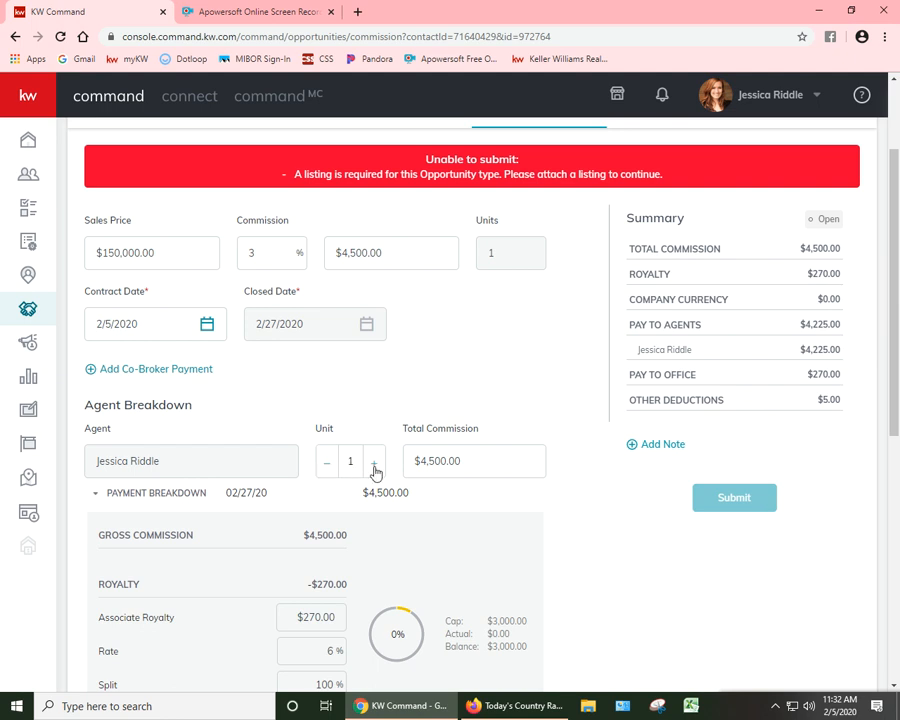
Step: Set the agent's total commission in the agent breakdown to $2,500
{"action": "left_click", "coordinate": [468, 458]}
{"action": "type", "text": "2500"}
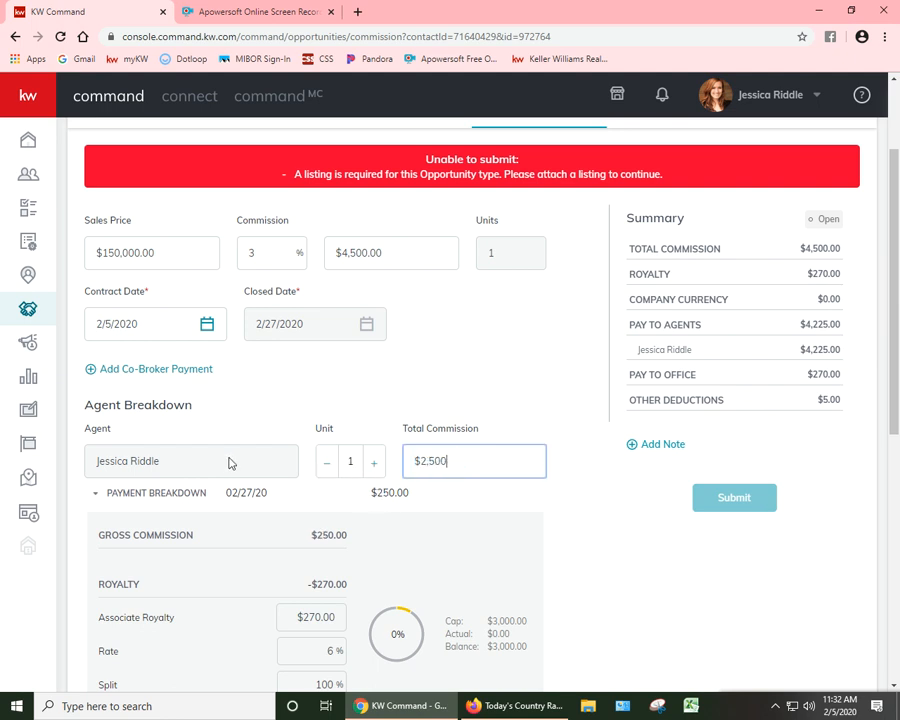
{"action": "key", "text": "Tab"}
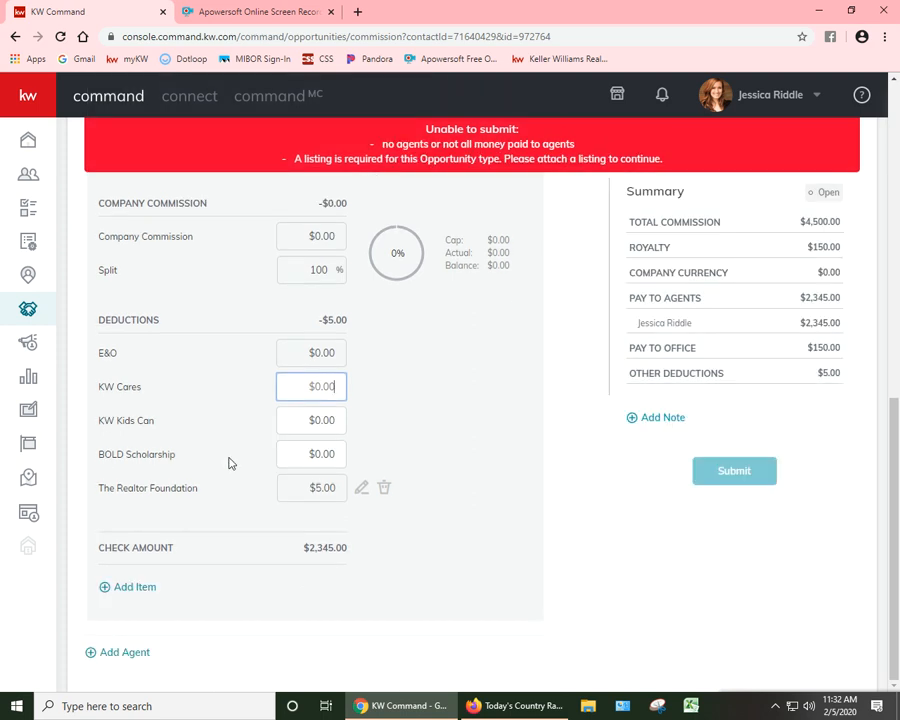
Step: Lower the agent's unit value to 0.5 and restore it to 1
{"action": "scroll", "coordinate": [448, 456], "scroll_direction": "up", "scroll_amount": 6}
{"action": "left_click", "coordinate": [326, 496]}
{"action": "left_click", "coordinate": [326, 496]}
{"action": "left_click", "coordinate": [326, 496]}
{"action": "left_click", "coordinate": [326, 495]}
{"action": "left_click", "coordinate": [326, 495]}
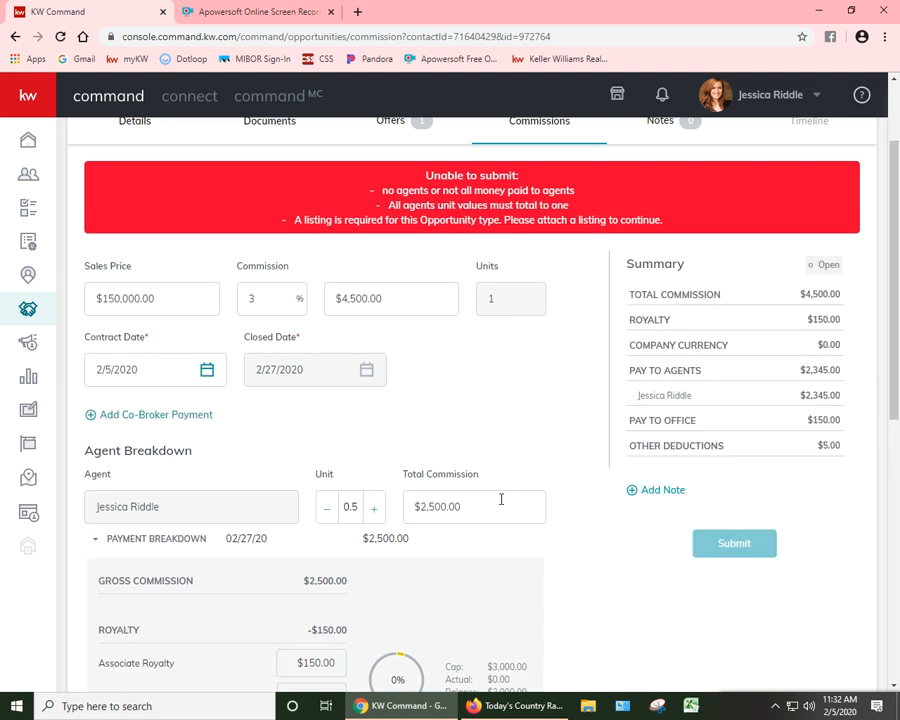
{"action": "left_click", "coordinate": [369, 508]}
{"action": "left_click", "coordinate": [369, 508]}
{"action": "left_click", "coordinate": [369, 507]}
{"action": "left_click", "coordinate": [369, 507]}
{"action": "left_click", "coordinate": [369, 507]}
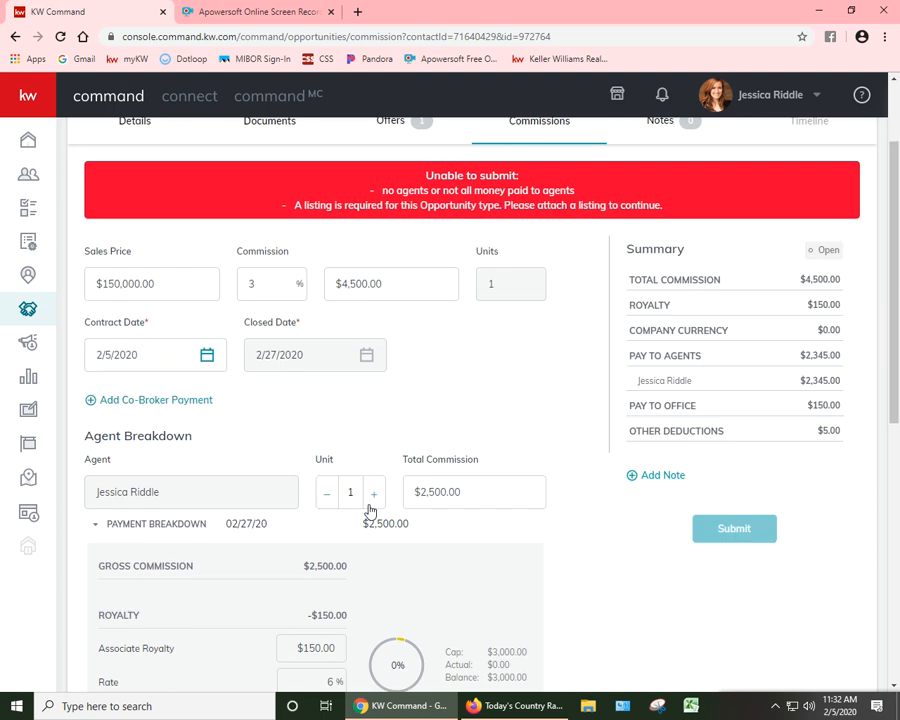
{"action": "left_click", "coordinate": [472, 489]}
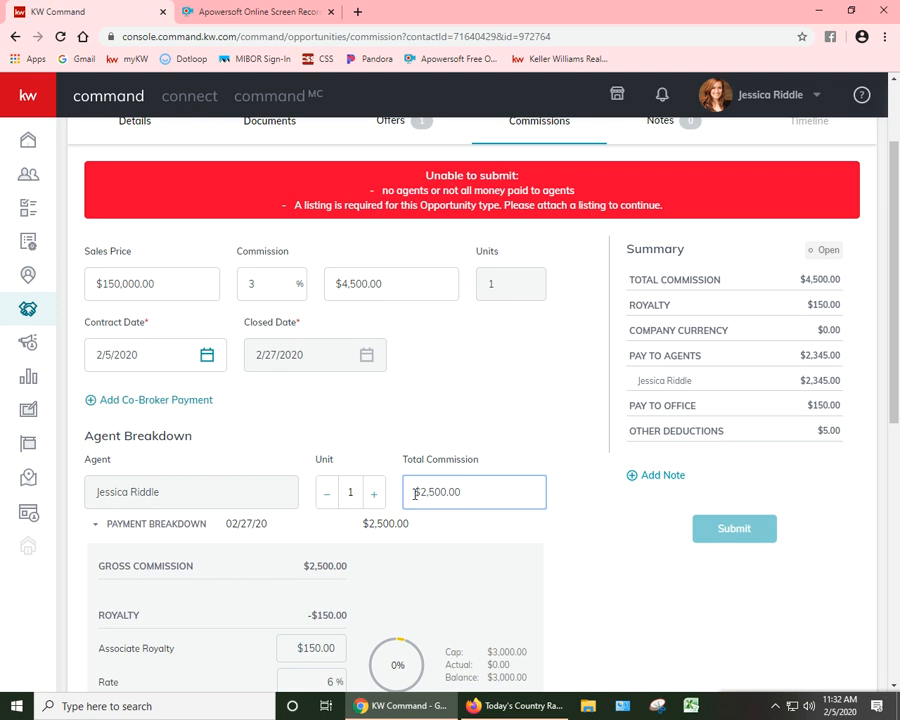
{"action": "left_click_drag", "start_coordinate": [532, 482], "coordinate": [247, 527]}
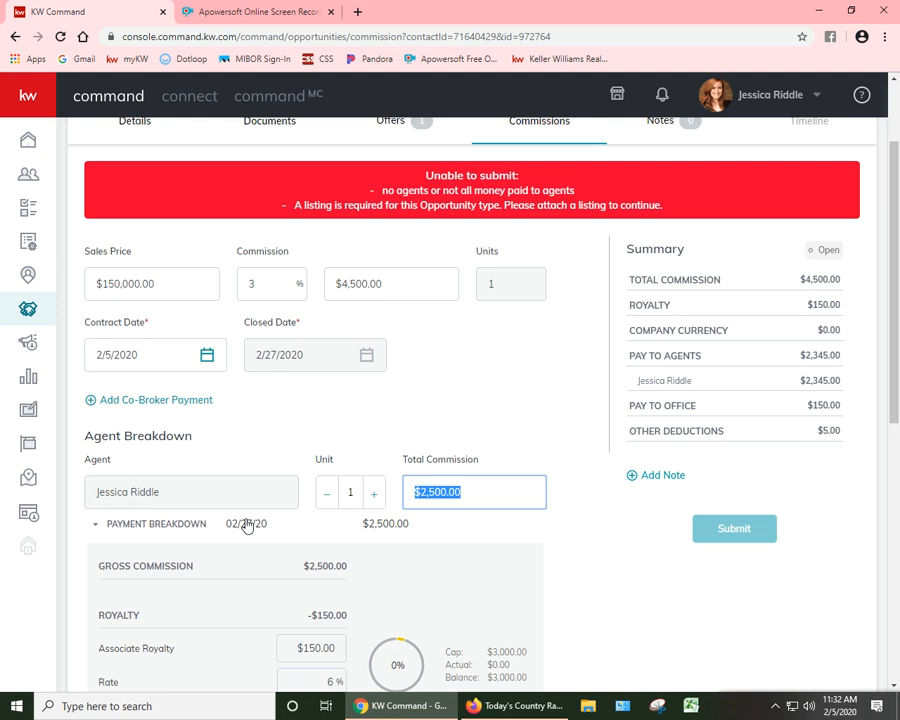
{"action": "scroll", "coordinate": [354, 445], "scroll_direction": "down", "scroll_amount": 7}
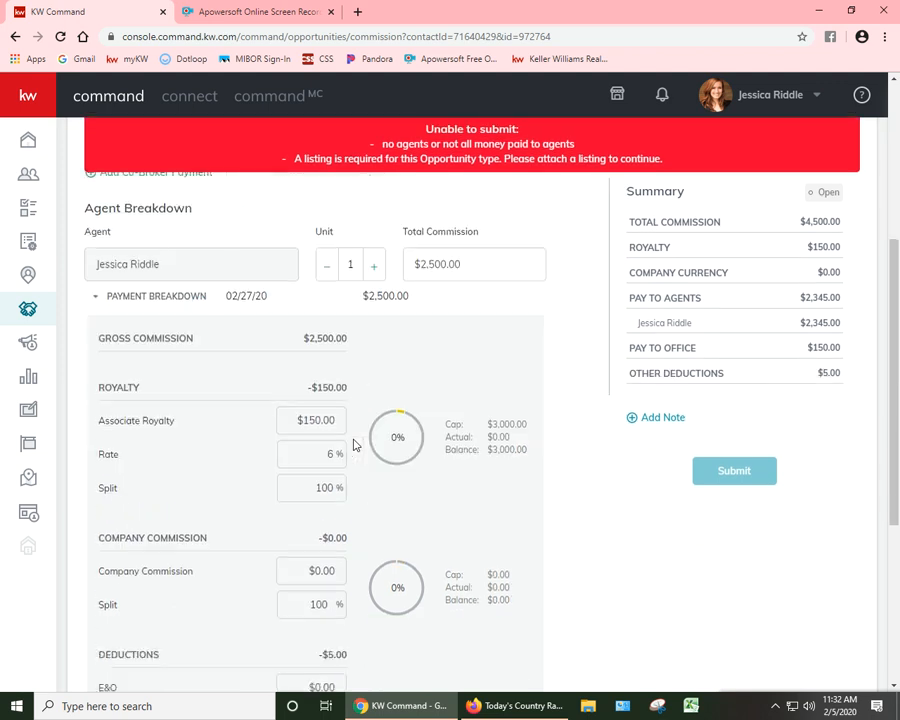
{"action": "scroll", "coordinate": [352, 445], "scroll_direction": "down", "scroll_amount": 1}
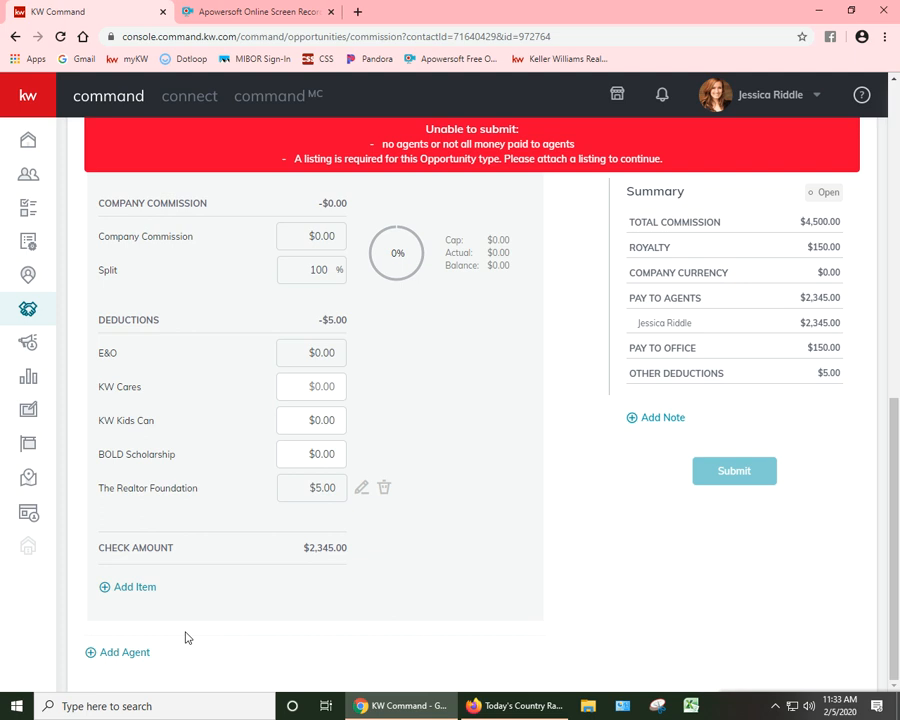
{"action": "scroll", "coordinate": [450, 510], "scroll_direction": "up", "scroll_amount": 5}
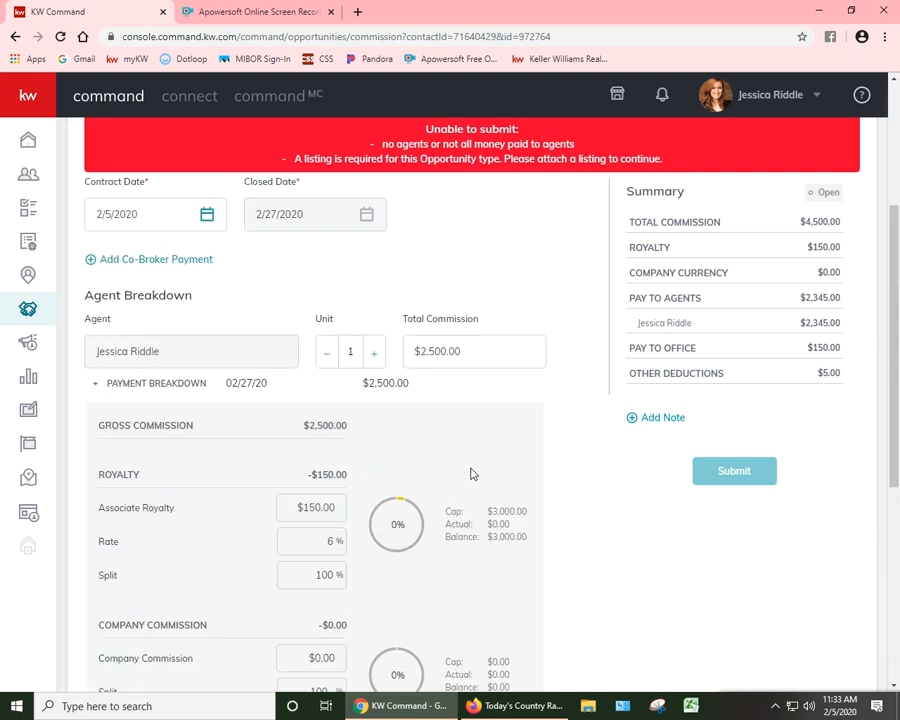
{"action": "left_click", "coordinate": [488, 353]}
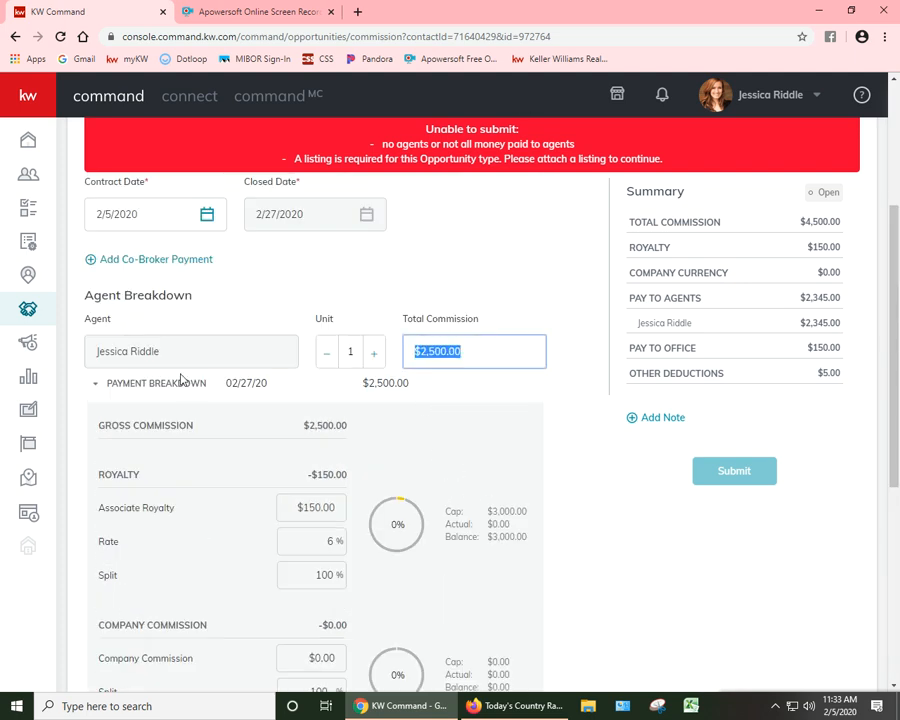
Step: Set the sale's overall commission amount to $5,000
{"action": "scroll", "coordinate": [180, 380], "scroll_direction": "up", "scroll_amount": 3}
{"action": "left_click", "coordinate": [400, 404]}
{"action": "type", "text": "5,000"}
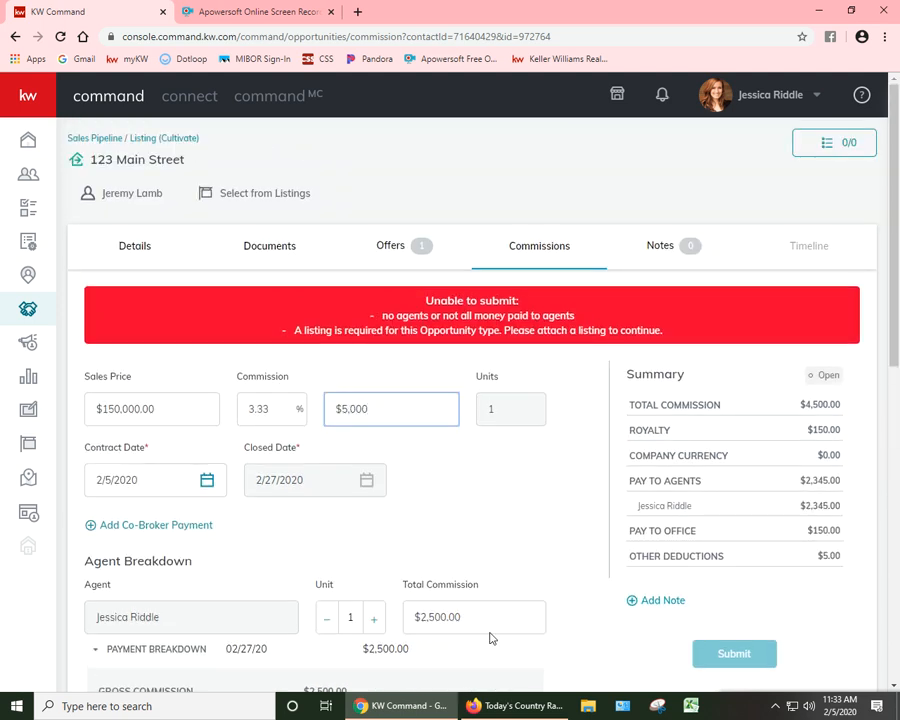
{"action": "left_click", "coordinate": [543, 523]}
{"action": "scroll", "coordinate": [543, 523], "scroll_direction": "down", "scroll_amount": 1}
{"action": "scroll", "coordinate": [462, 458], "scroll_direction": "down", "scroll_amount": 3}
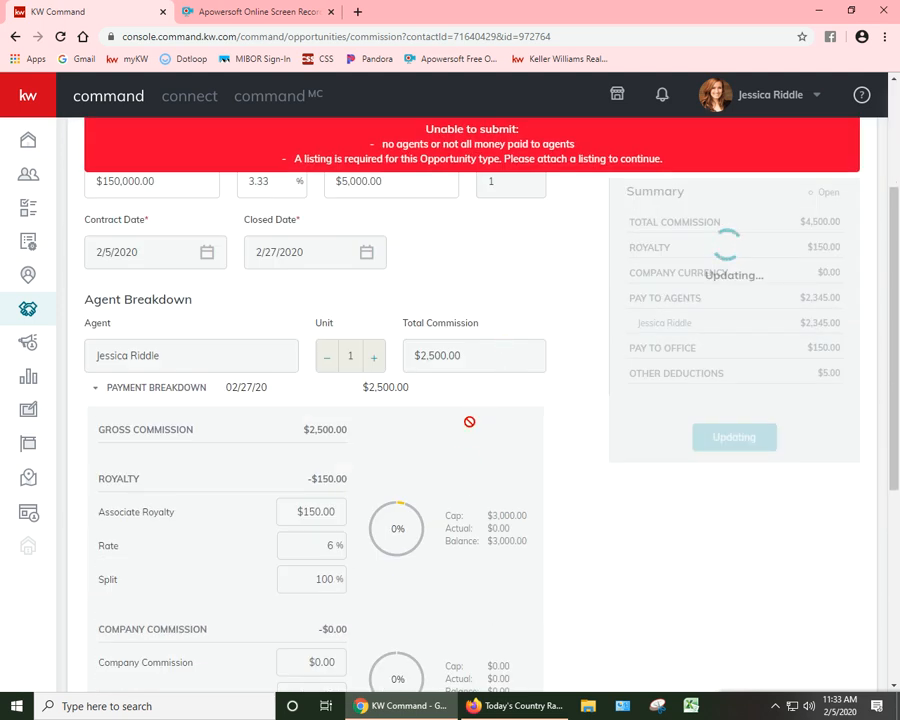
{"action": "scroll", "coordinate": [436, 480], "scroll_direction": "down", "scroll_amount": 5}
{"action": "left_click", "coordinate": [121, 659]}
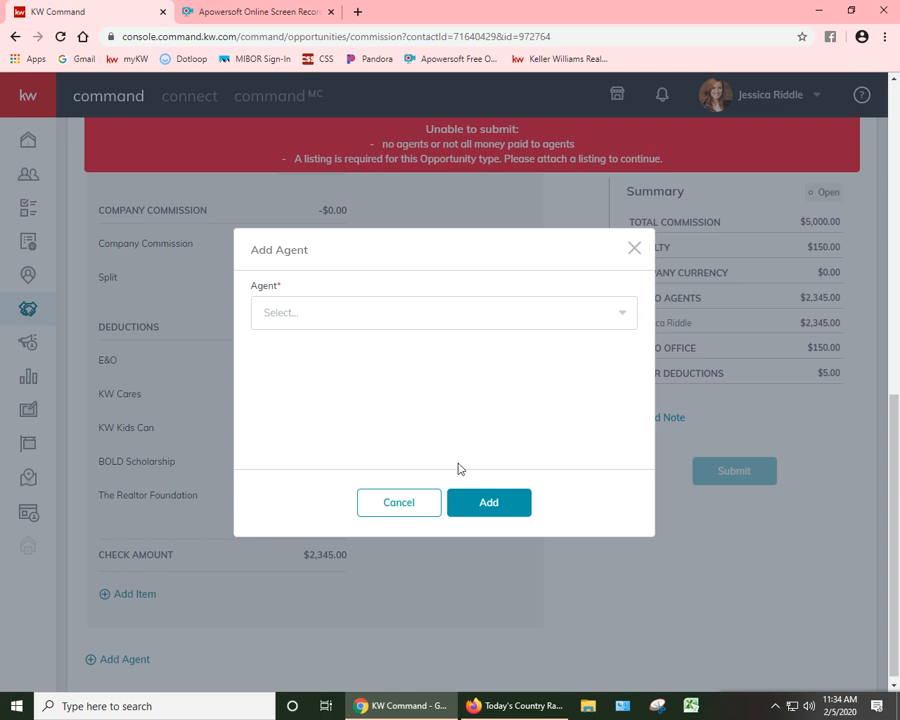
{"action": "left_click", "coordinate": [408, 503]}
{"action": "scroll", "coordinate": [410, 500], "scroll_direction": "up", "scroll_amount": 2}
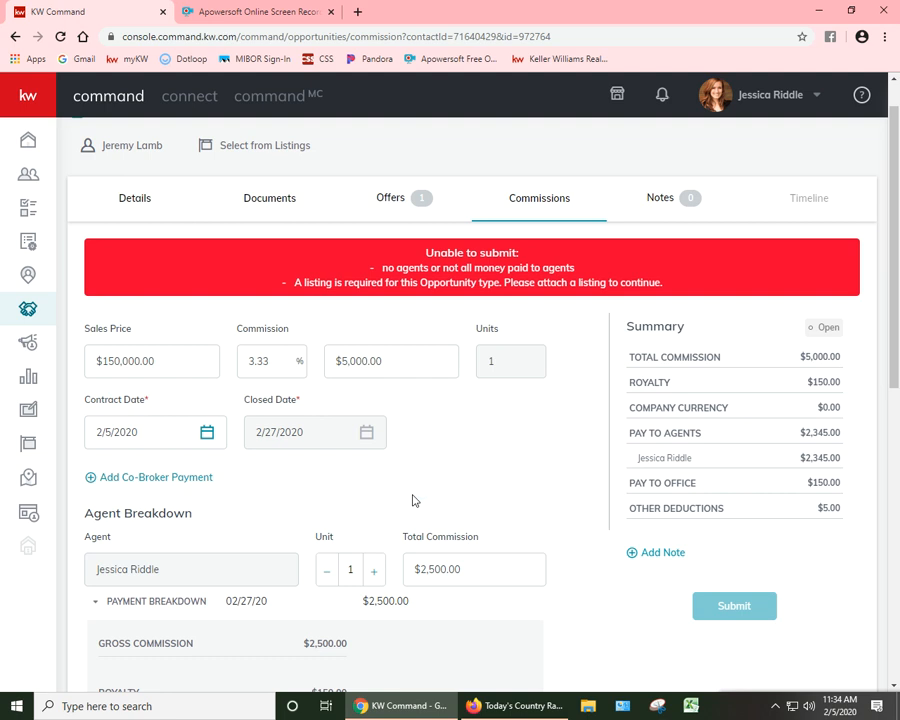
Step: Add a second agent to the commission by searching for their first name and choosing the matching agent
{"action": "scroll", "coordinate": [420, 490], "scroll_direction": "down", "scroll_amount": 6}
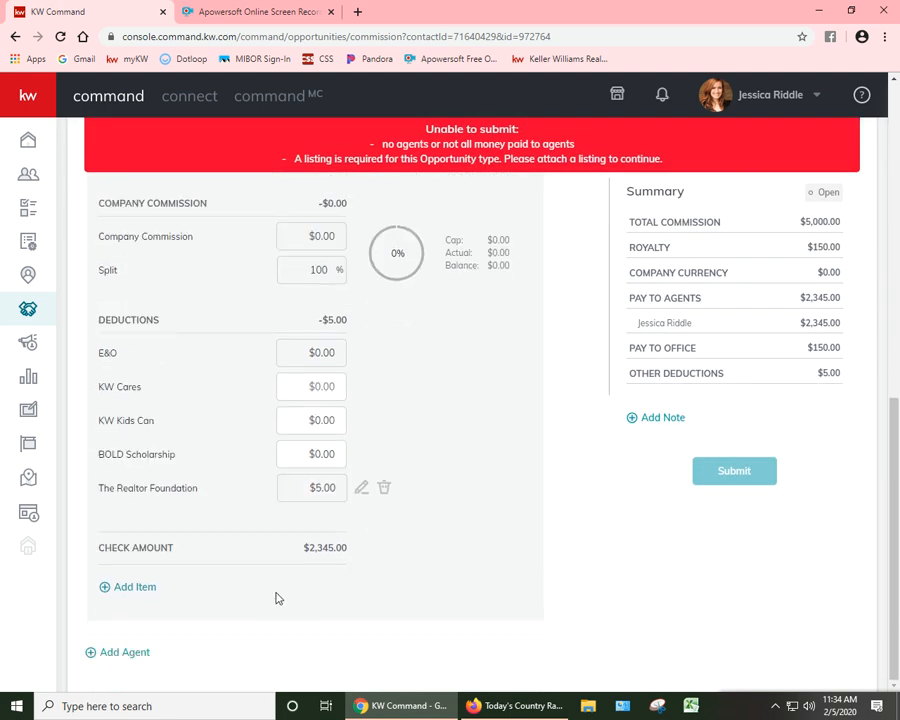
{"action": "left_click", "coordinate": [112, 652]}
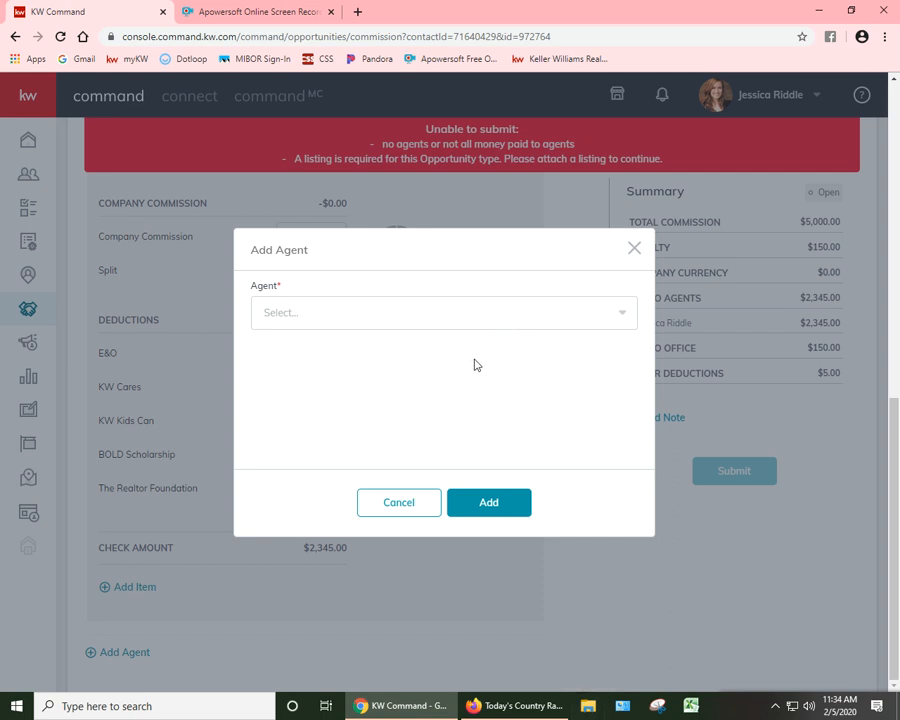
{"action": "left_click", "coordinate": [547, 319]}
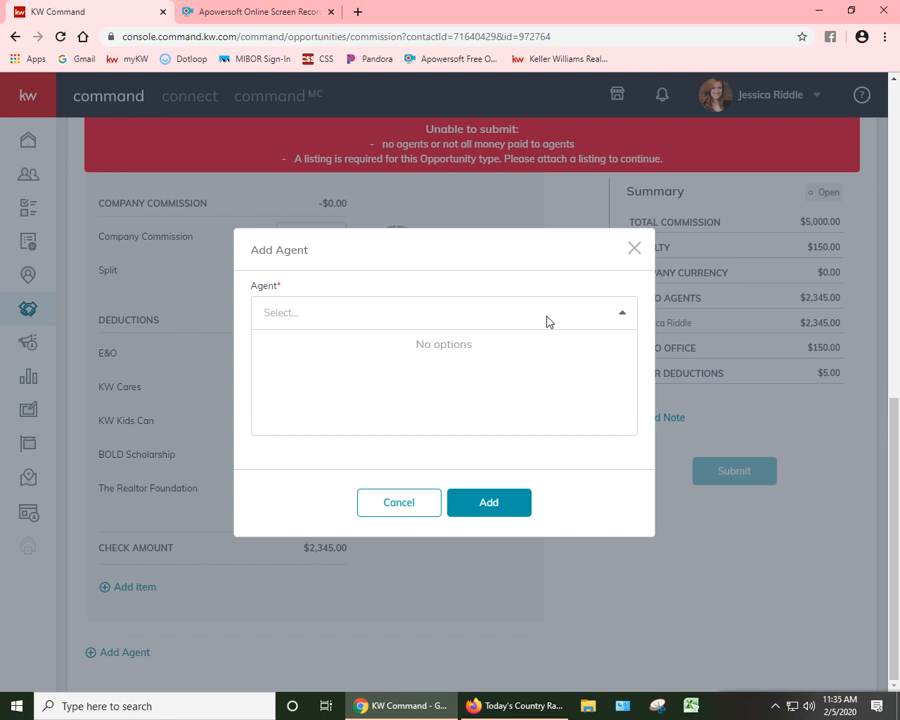
{"action": "type", "text": "debbie"}
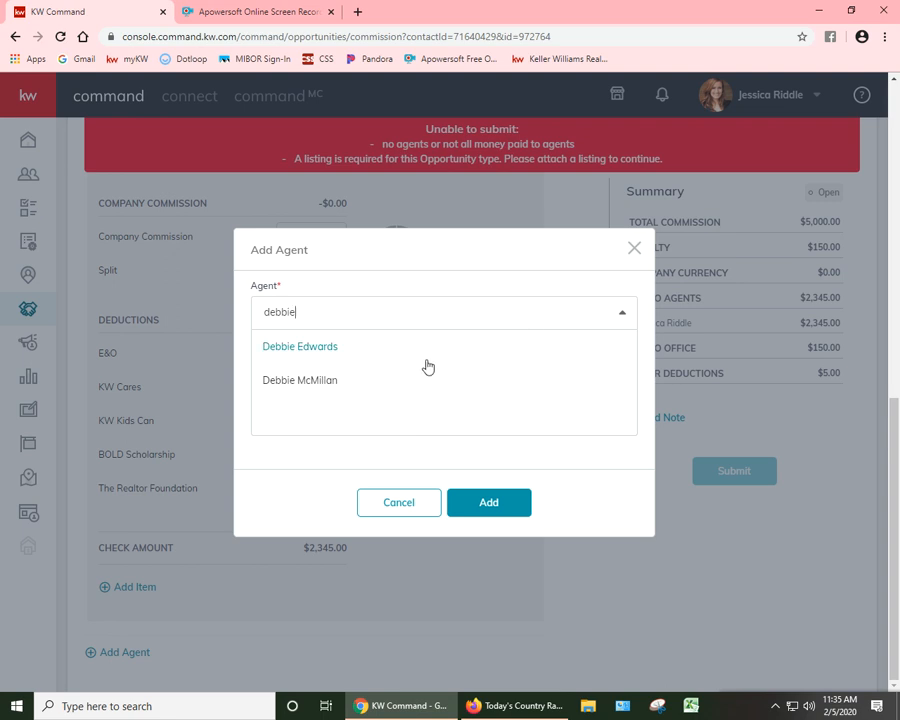
{"action": "left_click", "coordinate": [355, 390]}
{"action": "left_click", "coordinate": [482, 500]}
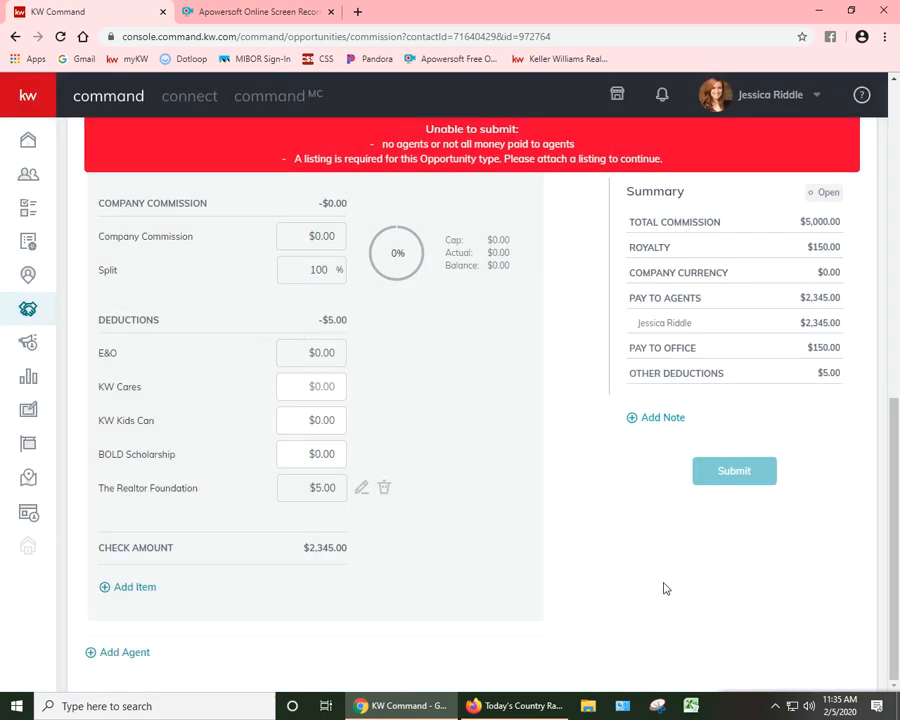
{"action": "scroll", "coordinate": [587, 591], "scroll_direction": "up", "scroll_amount": 7}
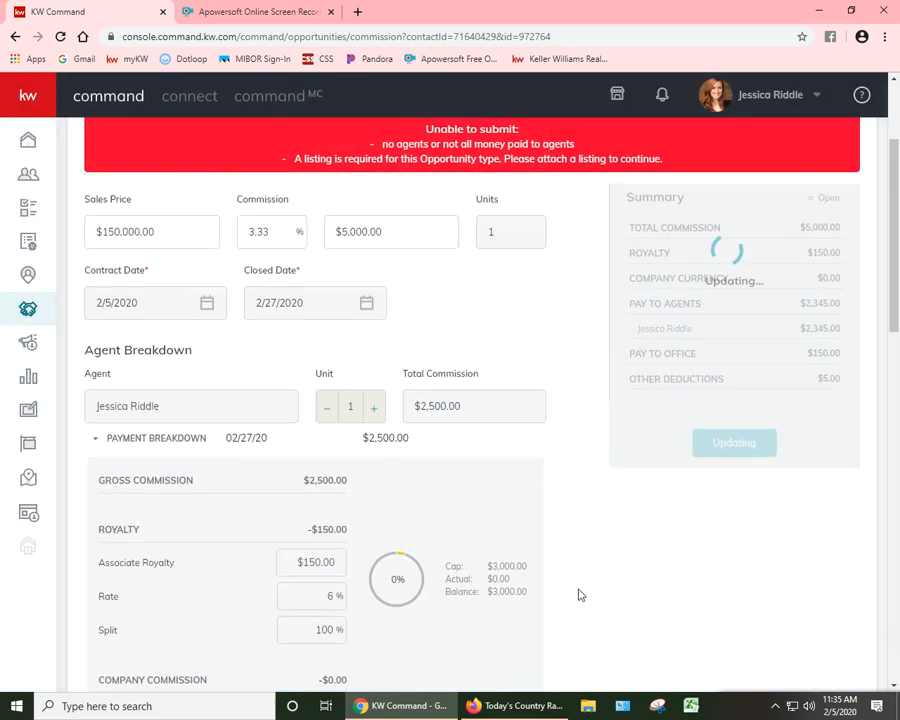
{"action": "scroll", "coordinate": [578, 595], "scroll_direction": "down", "scroll_amount": 10}
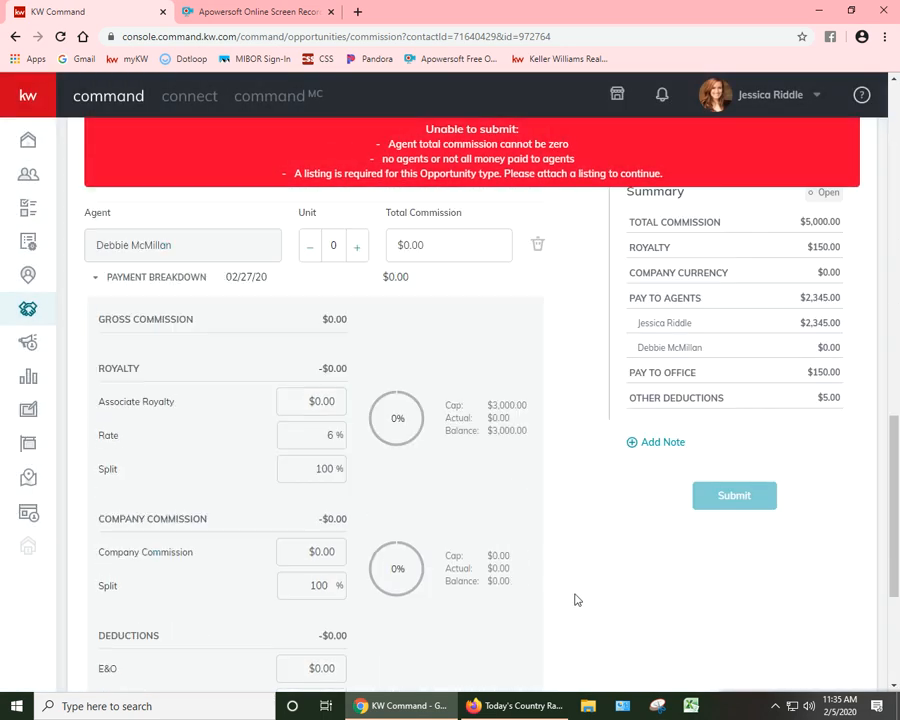
{"action": "scroll", "coordinate": [575, 600], "scroll_direction": "up", "scroll_amount": 2}
{"action": "scroll", "coordinate": [261, 500], "scroll_direction": "up", "scroll_amount": 1}
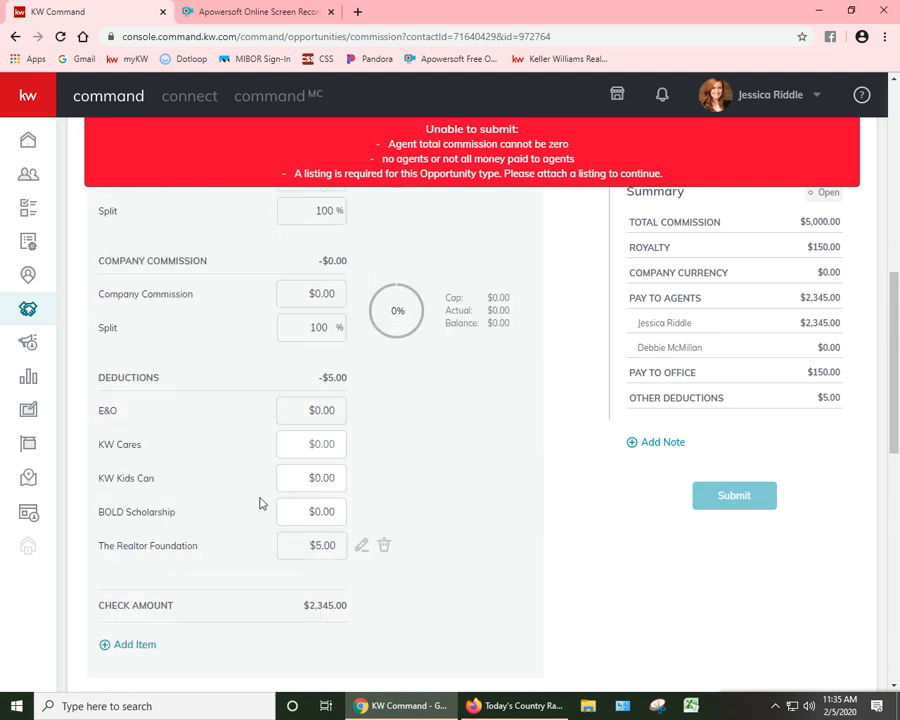
{"action": "scroll", "coordinate": [320, 612], "scroll_direction": "down", "scroll_amount": 5}
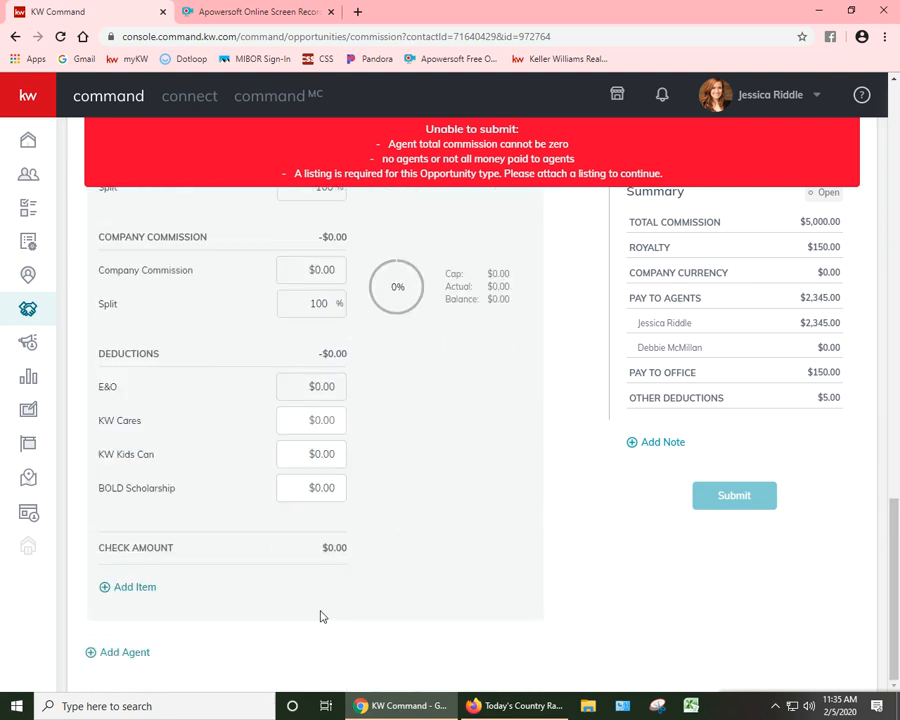
{"action": "left_click", "coordinate": [118, 652]}
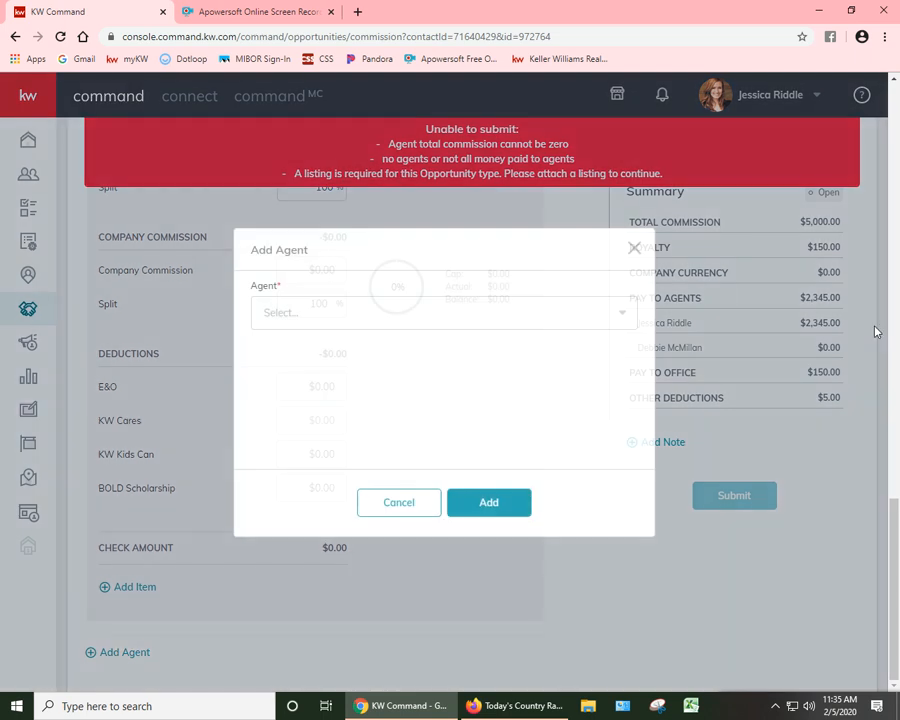
{"action": "left_click", "coordinate": [458, 317]}
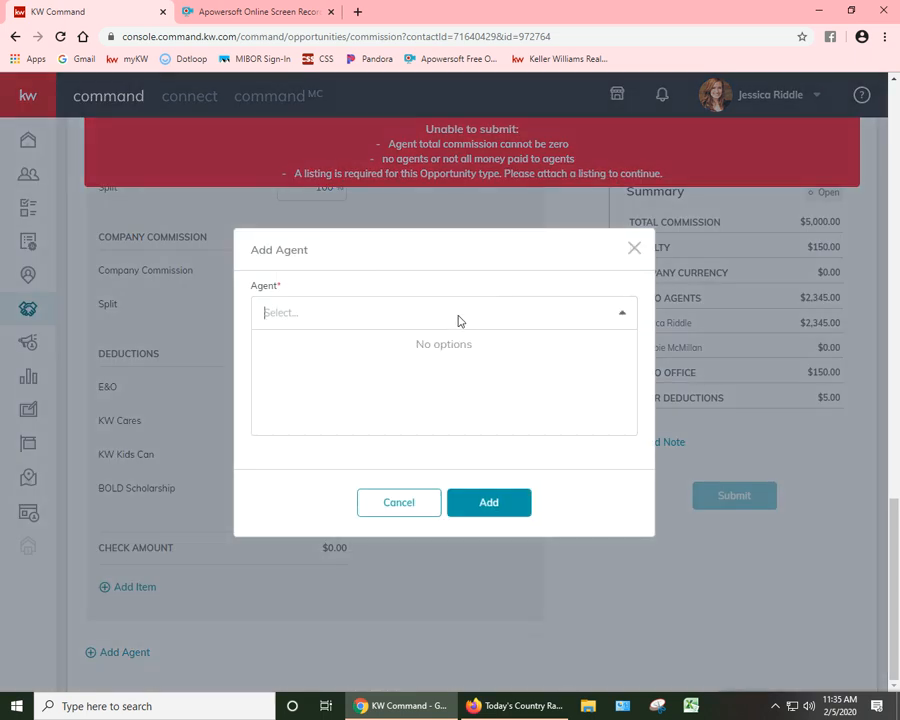
{"action": "left_click", "coordinate": [395, 505]}
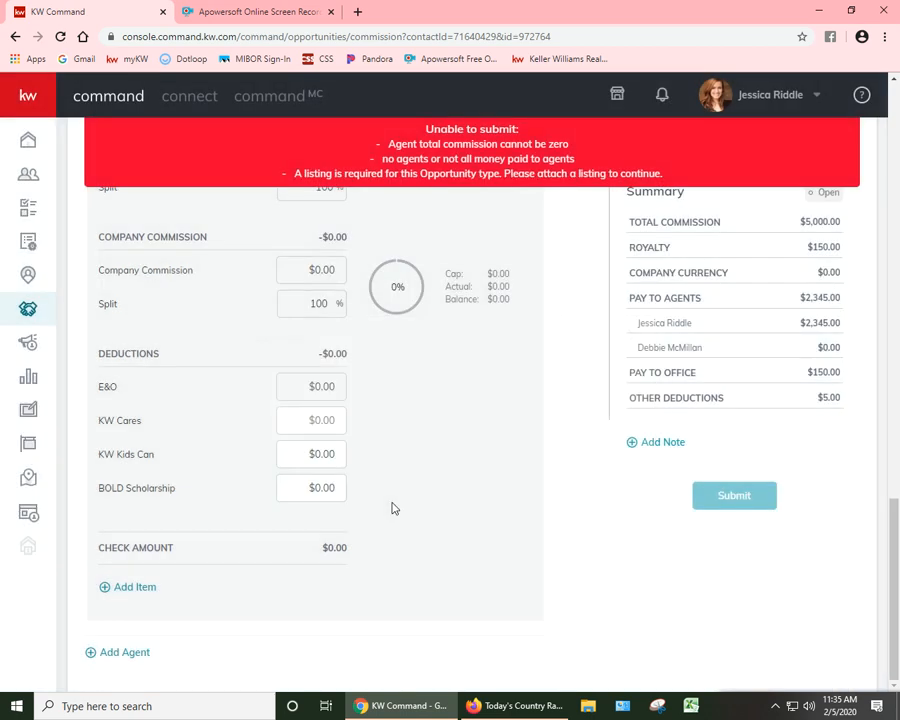
Step: Set the second agent's unit value to 0.5 in the agent breakdown
{"action": "scroll", "coordinate": [380, 512], "scroll_direction": "up", "scroll_amount": 4}
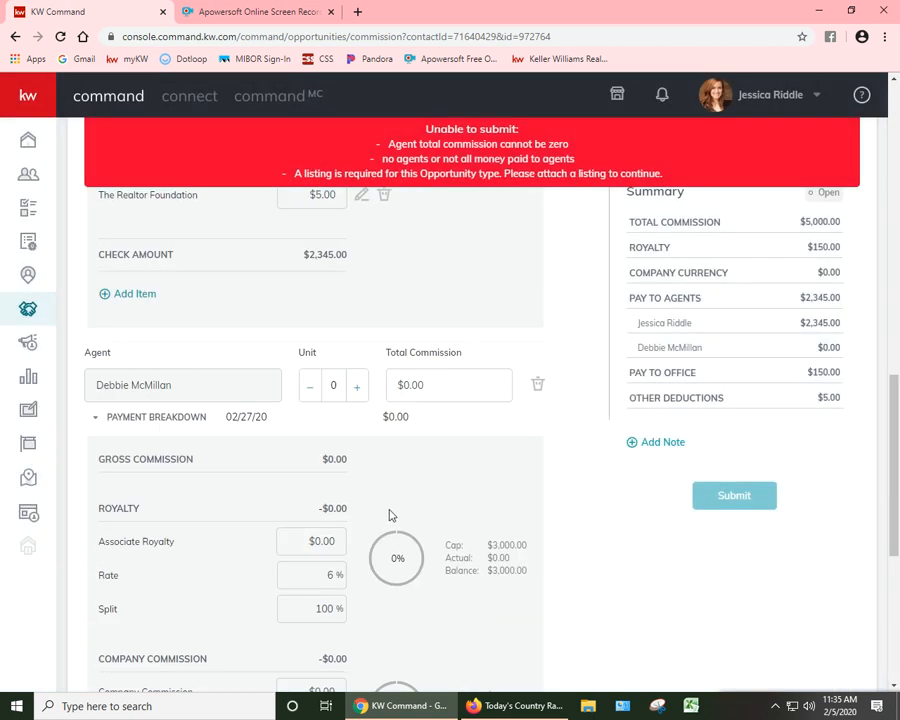
{"action": "left_click", "coordinate": [357, 390]}
{"action": "left_click", "coordinate": [357, 390]}
{"action": "left_click", "coordinate": [357, 390]}
{"action": "left_click", "coordinate": [355, 390]}
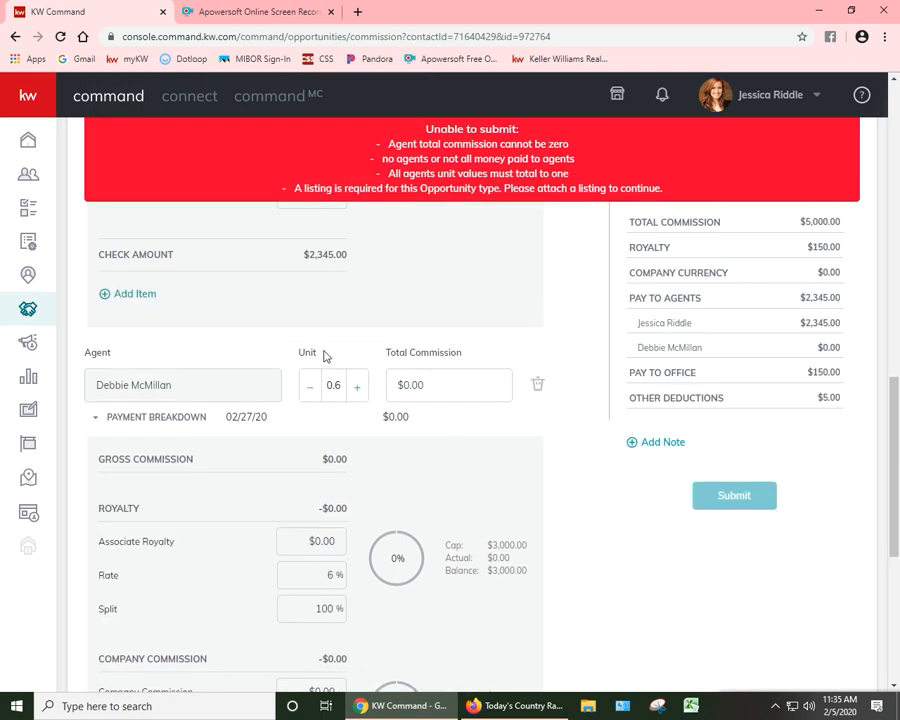
{"action": "left_click", "coordinate": [309, 386]}
{"action": "left_click", "coordinate": [446, 382]}
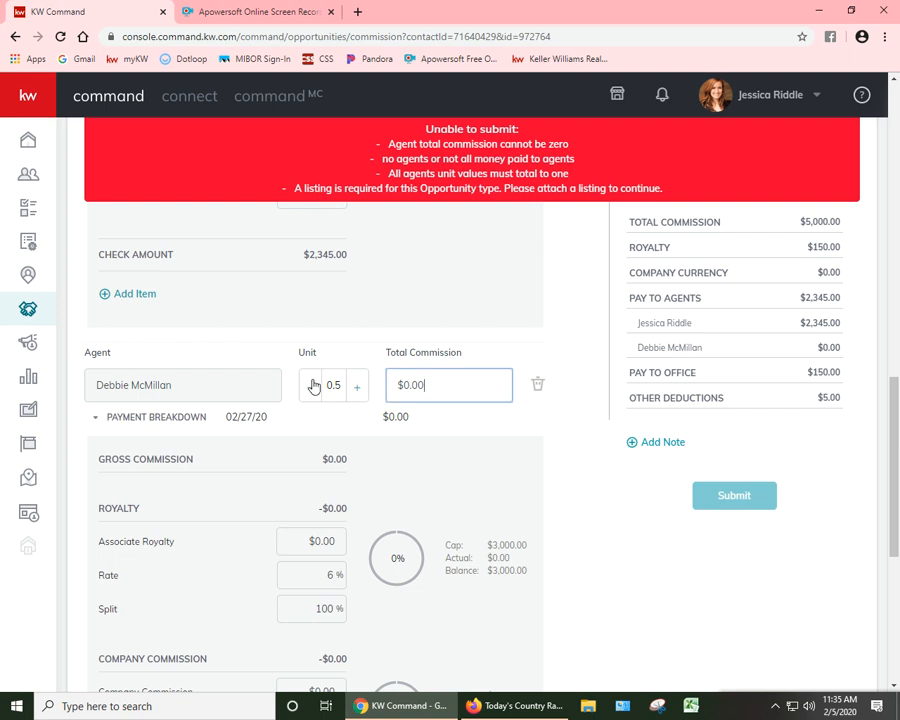
{"action": "left_click", "coordinate": [313, 381]}
{"action": "left_click", "coordinate": [466, 359]}
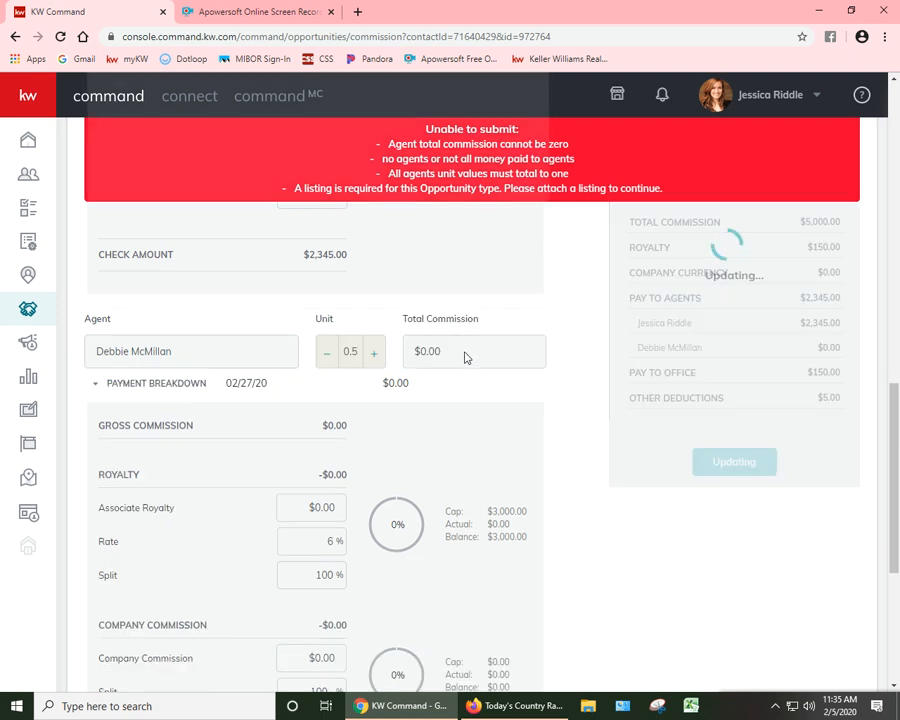
{"action": "scroll", "coordinate": [464, 357], "scroll_direction": "up", "scroll_amount": 2}
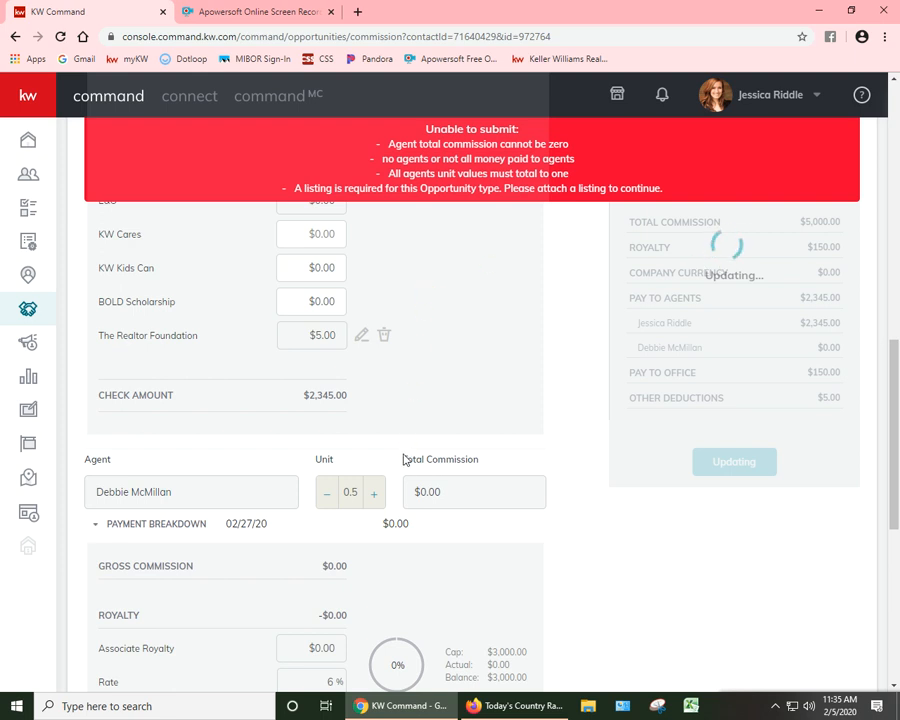
{"action": "scroll", "coordinate": [368, 510], "scroll_direction": "up", "scroll_amount": 10}
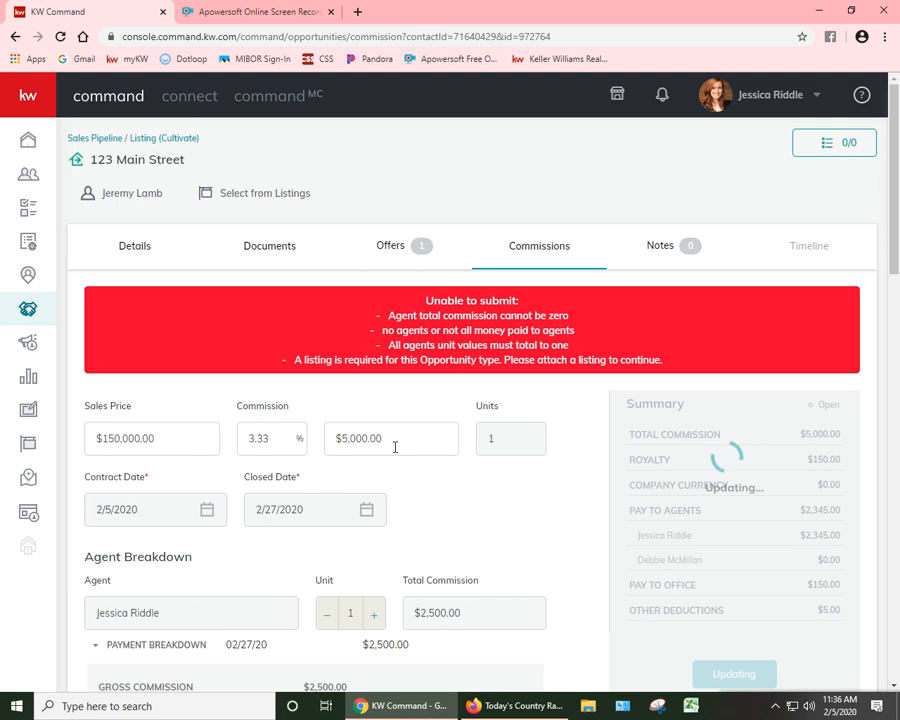
Step: Reload the commission page and set the second agent's total commission to $2,500
{"action": "left_click", "coordinate": [60, 36]}
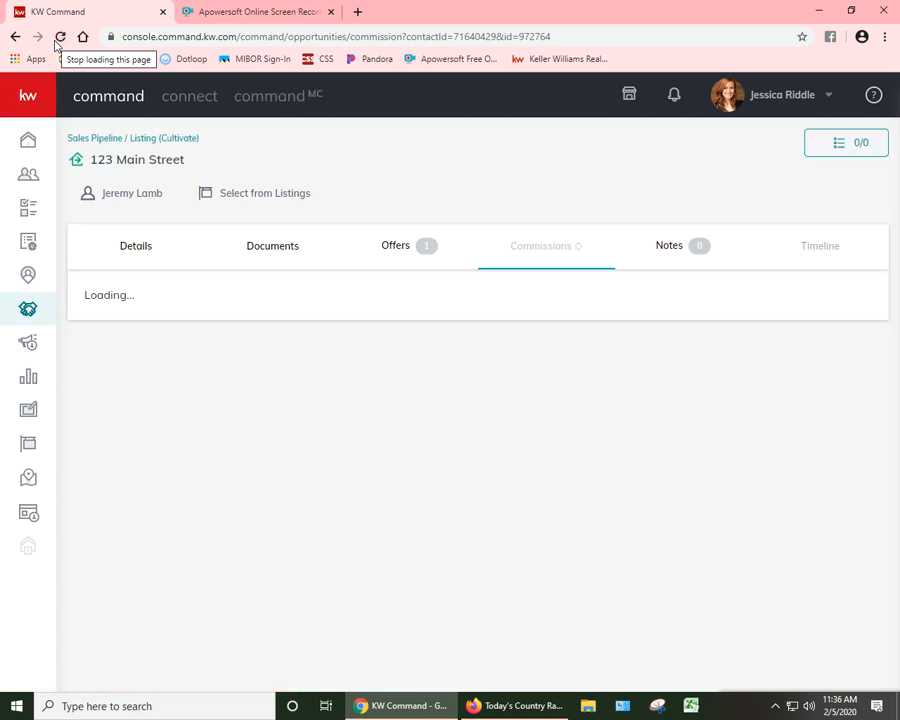
{"action": "scroll", "coordinate": [391, 405], "scroll_direction": "down", "scroll_amount": 5}
{"action": "scroll", "coordinate": [490, 420], "scroll_direction": "up", "scroll_amount": 5}
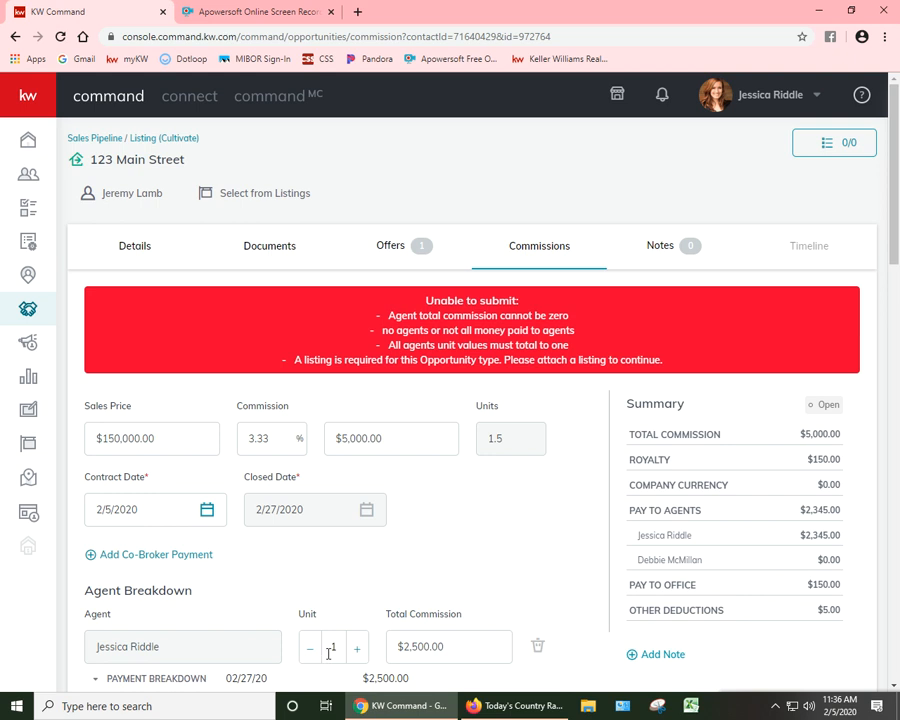
{"action": "scroll", "coordinate": [345, 640], "scroll_direction": "down", "scroll_amount": 3}
{"action": "scroll", "coordinate": [345, 640], "scroll_direction": "down", "scroll_amount": 6}
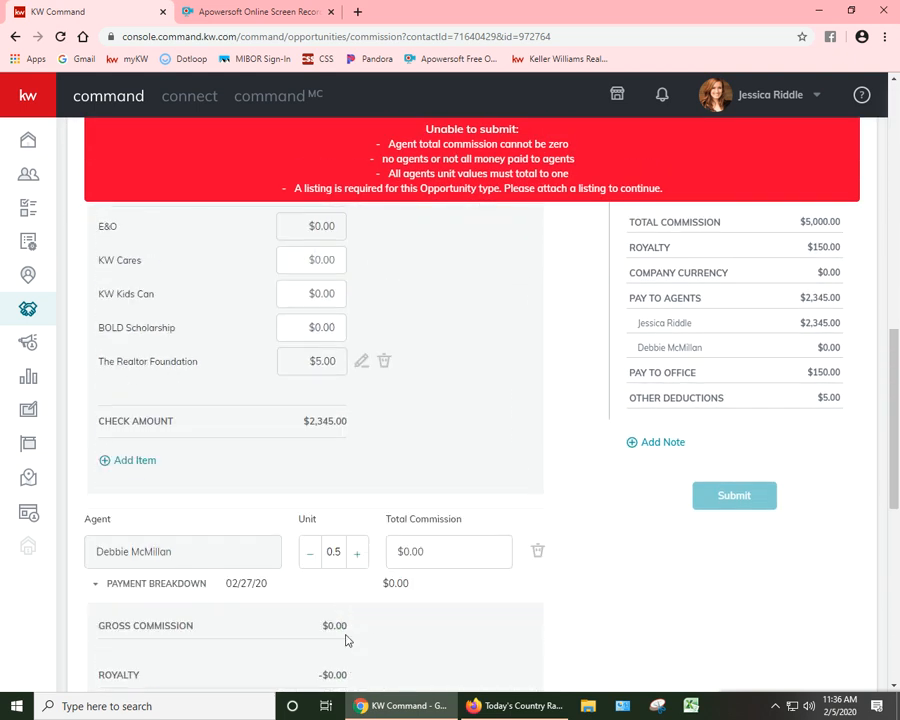
{"action": "left_click_drag", "start_coordinate": [418, 551], "coordinate": [462, 549]}
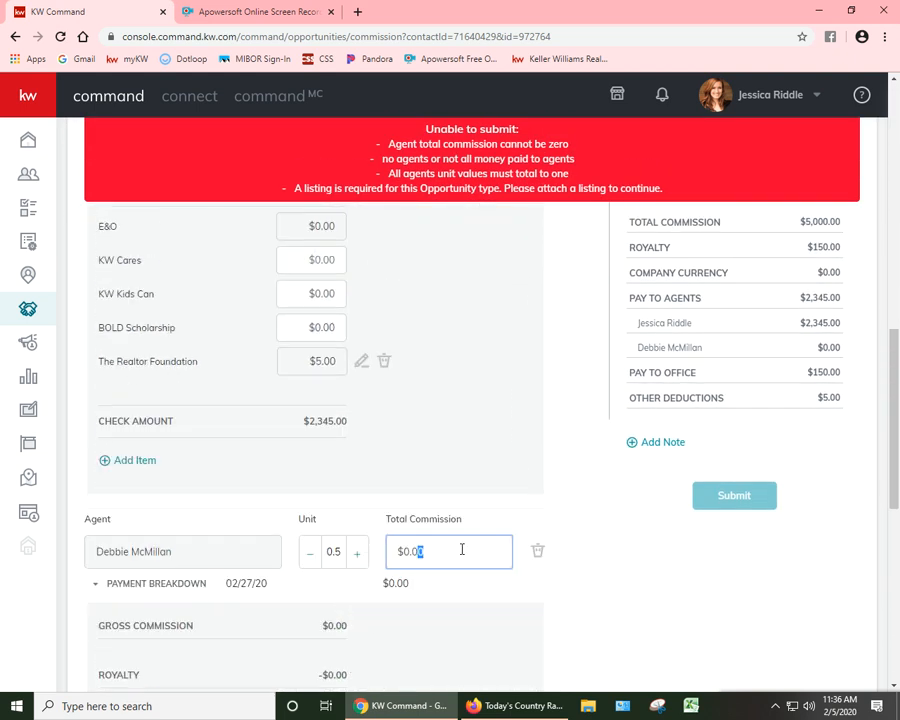
{"action": "left_click", "coordinate": [408, 553]}
{"action": "type", "text": "254"}
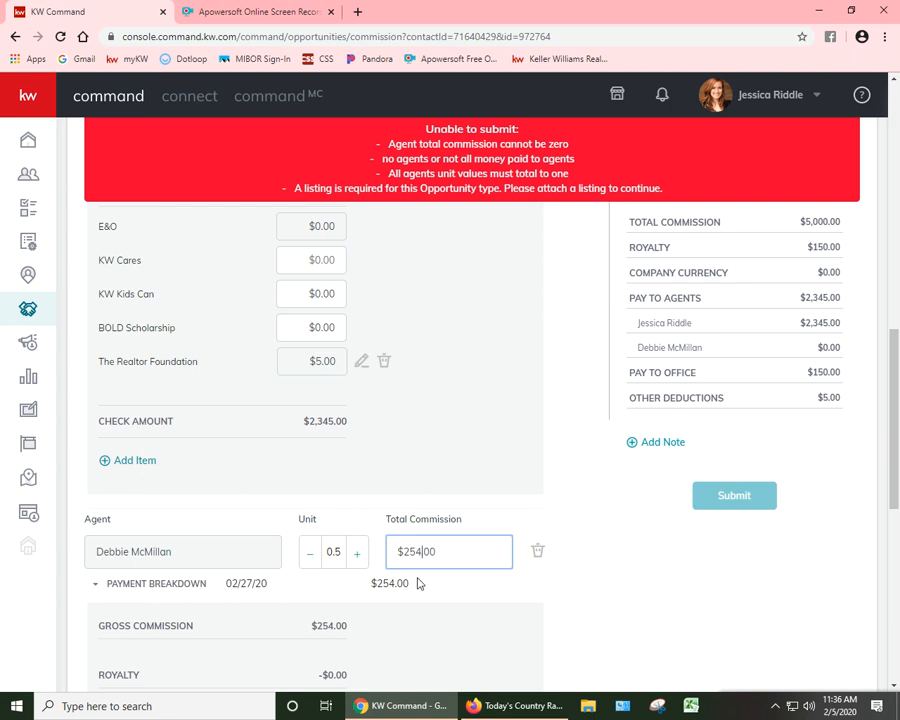
{"action": "key", "text": "BackSpace"}
{"action": "type", "text": "00"}
{"action": "left_click", "coordinate": [576, 541]}
Step: Lower the first agent's unit value to 0.5 in the agent breakdown
{"action": "scroll", "coordinate": [576, 545], "scroll_direction": "up", "scroll_amount": 3}
{"action": "scroll", "coordinate": [576, 550], "scroll_direction": "up", "scroll_amount": 5}
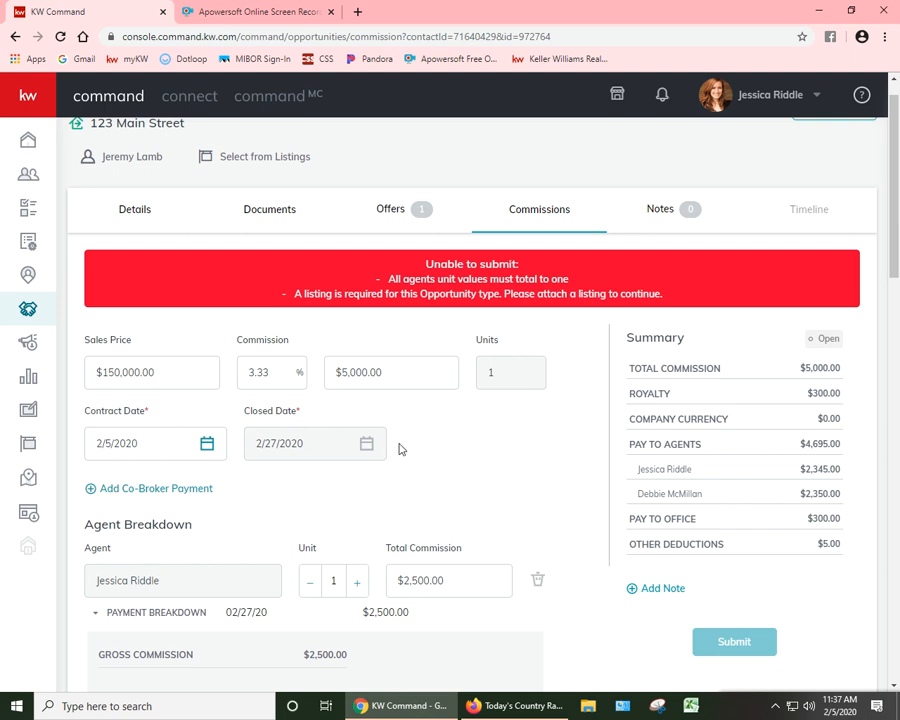
{"action": "scroll", "coordinate": [407, 444], "scroll_direction": "down", "scroll_amount": 3}
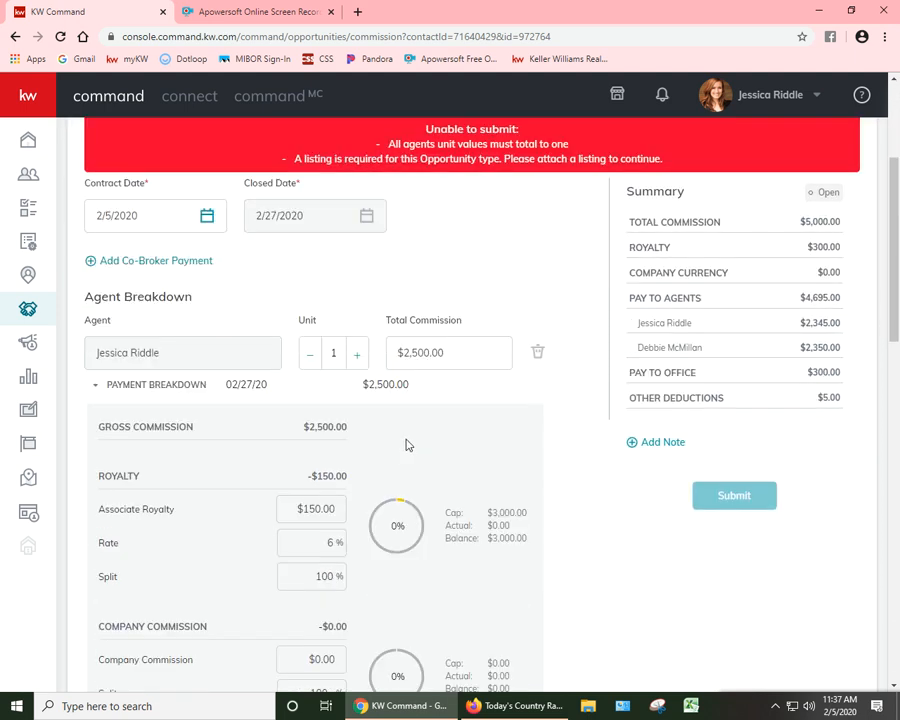
{"action": "left_click", "coordinate": [309, 364]}
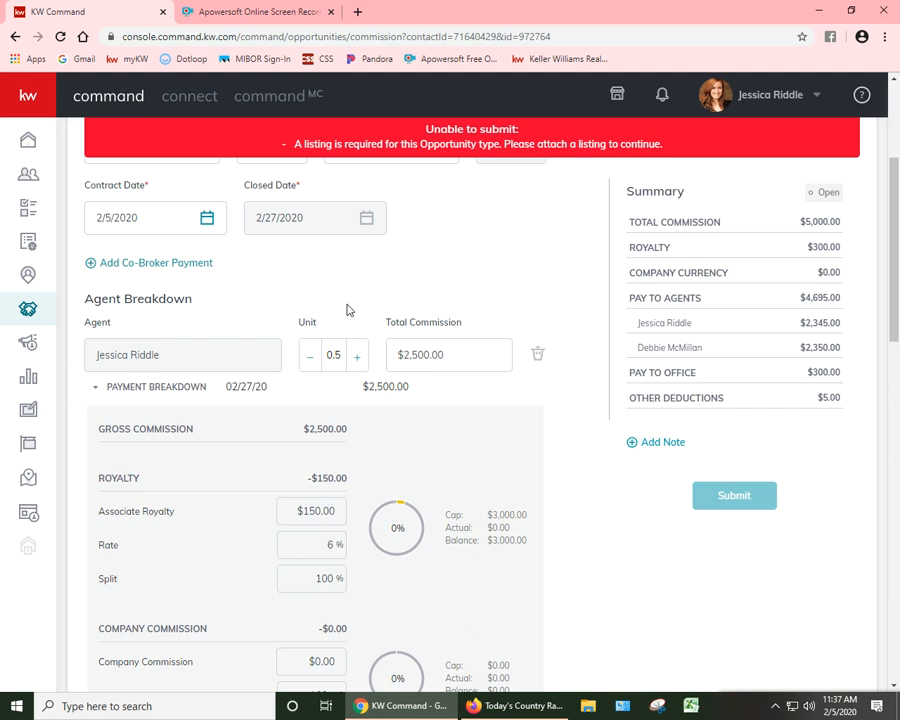
Step: Check the opportunity's general information form and documents for a place to attach a listing, leaving the form without saving
{"action": "scroll", "coordinate": [400, 284], "scroll_direction": "up", "scroll_amount": 3}
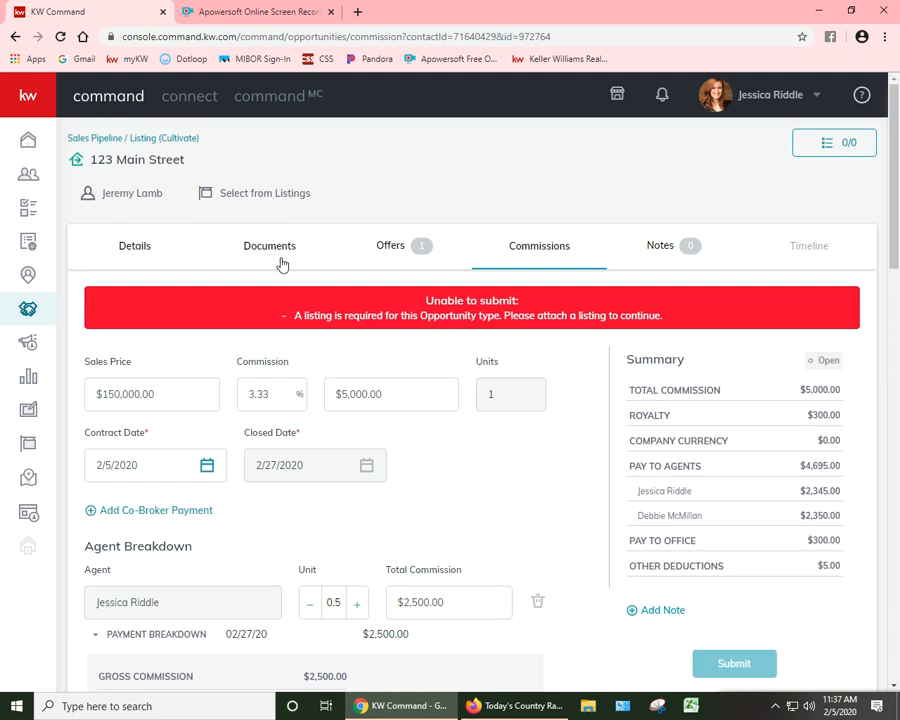
{"action": "left_click", "coordinate": [135, 246]}
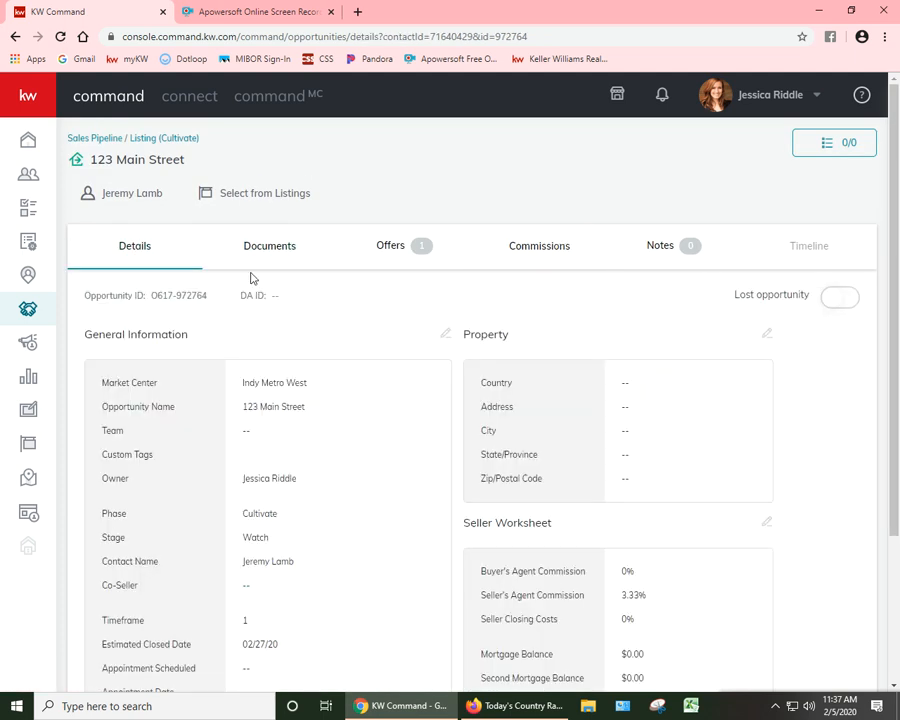
{"action": "left_click", "coordinate": [444, 333]}
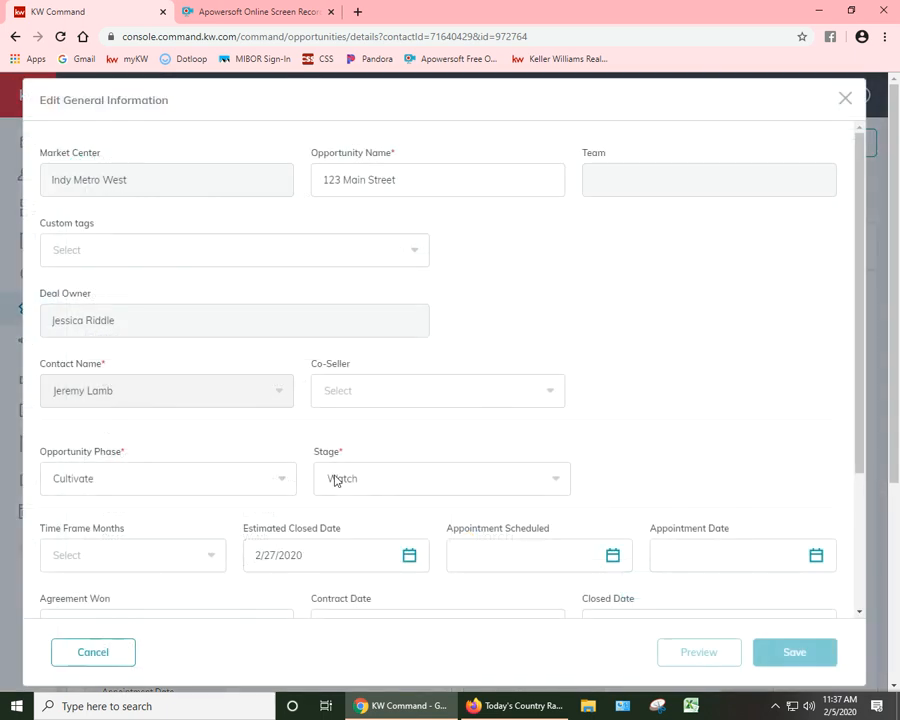
{"action": "scroll", "coordinate": [240, 484], "scroll_direction": "down", "scroll_amount": 2}
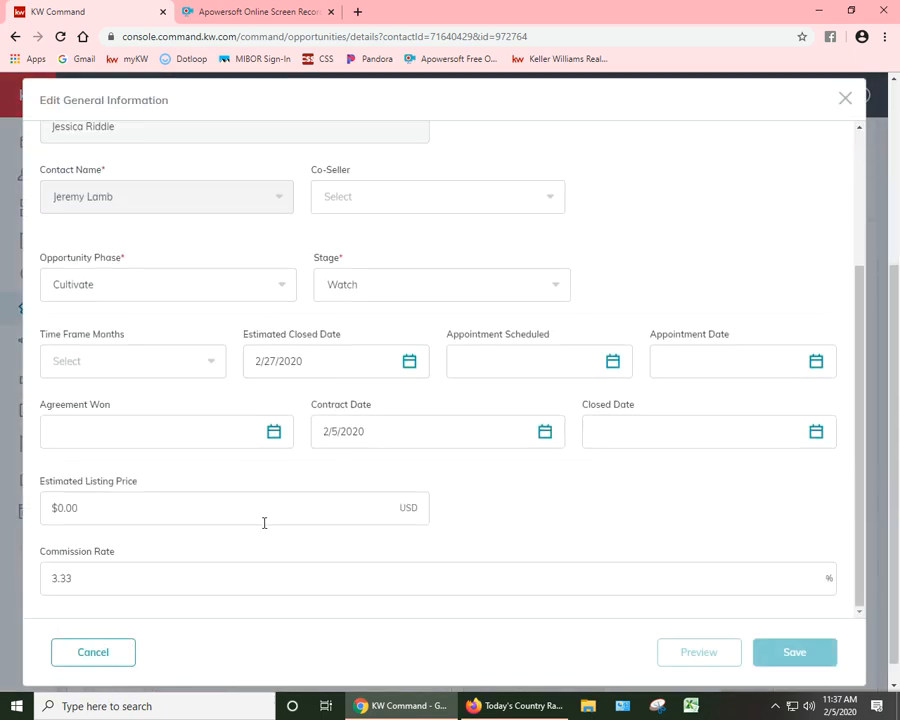
{"action": "scroll", "coordinate": [590, 565], "scroll_direction": "up", "scroll_amount": 1}
{"action": "scroll", "coordinate": [590, 565], "scroll_direction": "up", "scroll_amount": 2}
{"action": "left_click", "coordinate": [492, 180]}
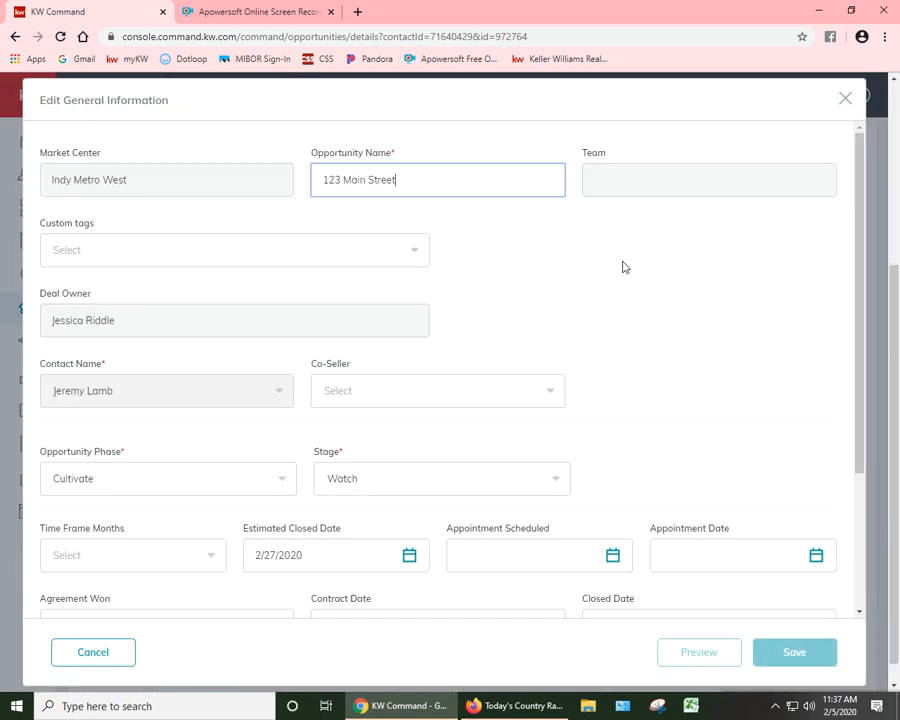
{"action": "scroll", "coordinate": [475, 498], "scroll_direction": "down", "scroll_amount": 3}
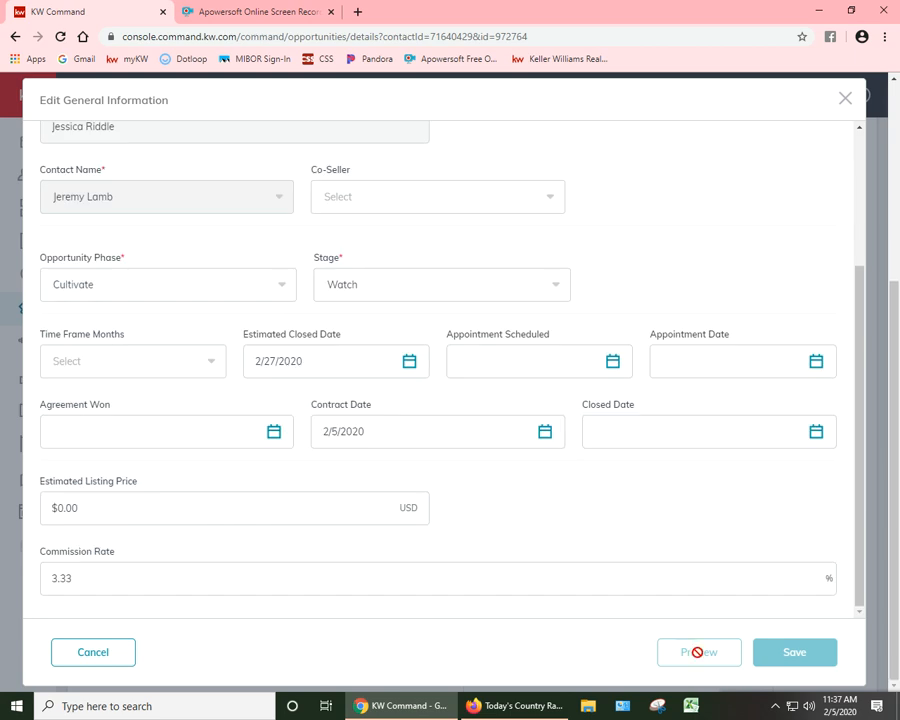
{"action": "left_click", "coordinate": [108, 660]}
{"action": "scroll", "coordinate": [260, 575], "scroll_direction": "up", "scroll_amount": 3}
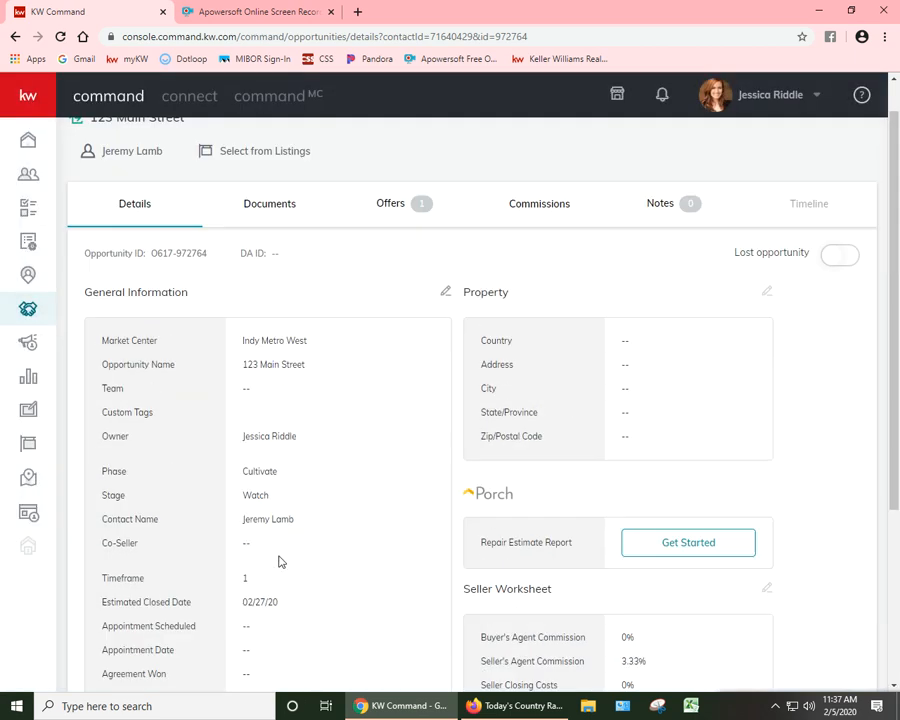
{"action": "left_click", "coordinate": [285, 257]}
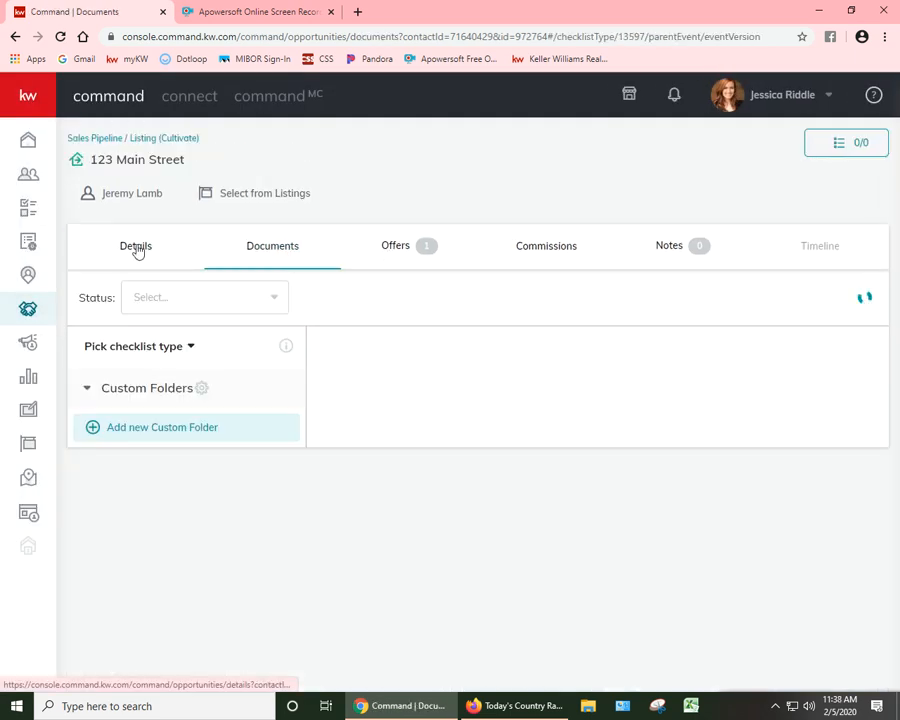
{"action": "left_click", "coordinate": [133, 252]}
{"action": "left_click", "coordinate": [263, 196]}
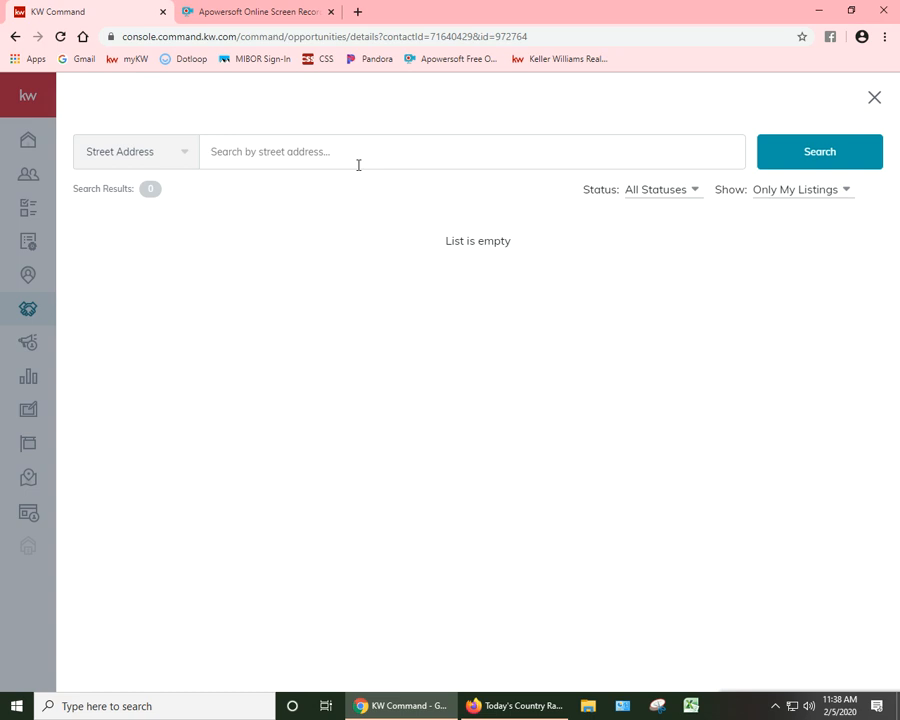
{"action": "left_click", "coordinate": [368, 151]}
{"action": "type", "text": "123 Main"}
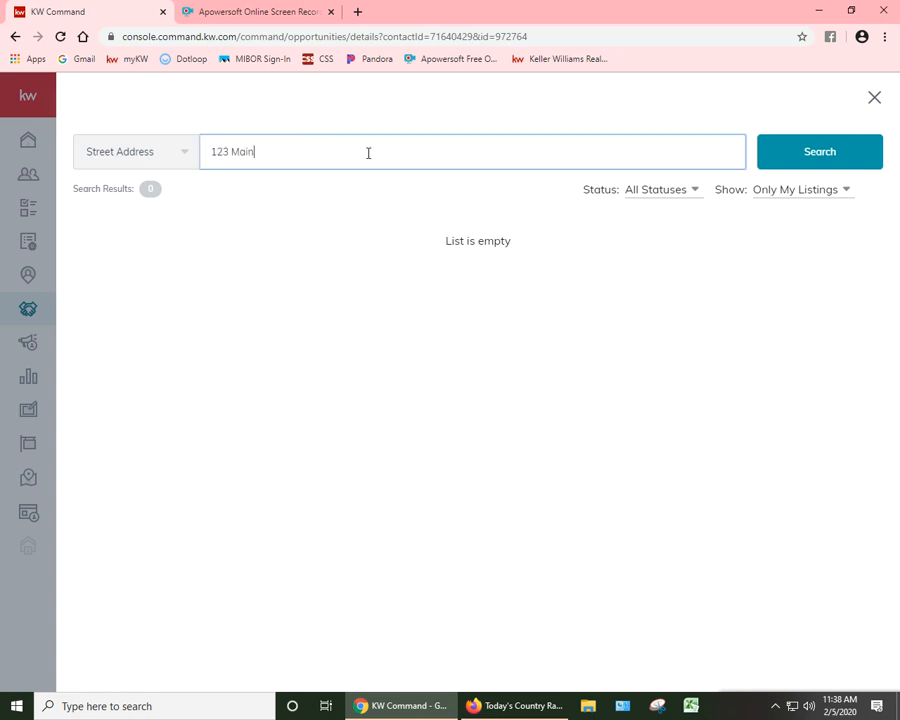
{"action": "type", "text": " Street"}
{"action": "left_click", "coordinate": [874, 98]}
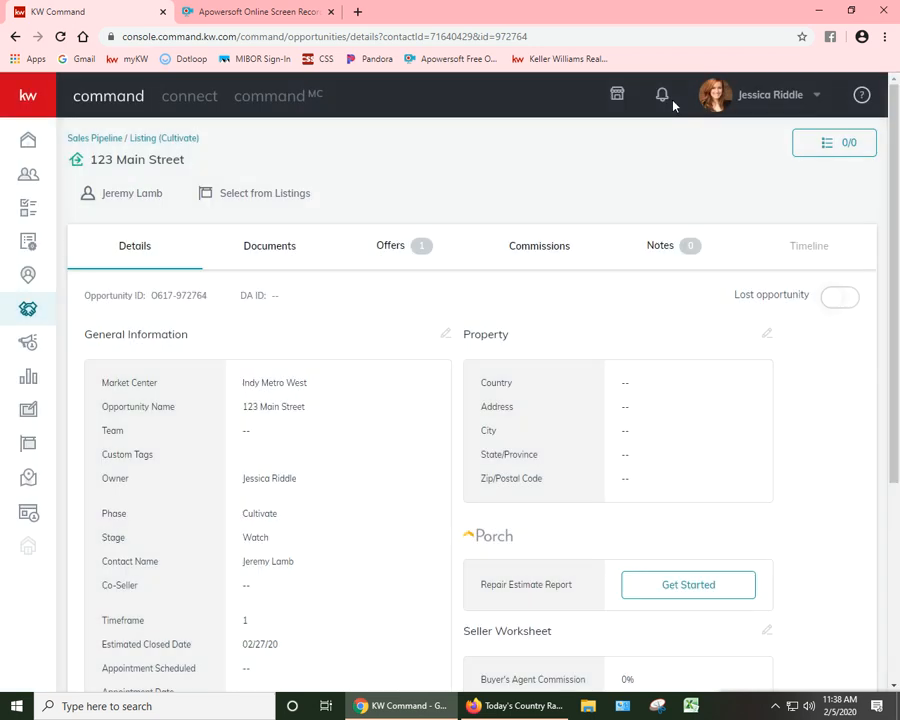
Step: Check the opportunity's details, documents, offer options and commission breakdown for a way to meet the listing requirement
{"action": "scroll", "coordinate": [221, 229], "scroll_direction": "down", "scroll_amount": 3}
{"action": "scroll", "coordinate": [250, 245], "scroll_direction": "up", "scroll_amount": 3}
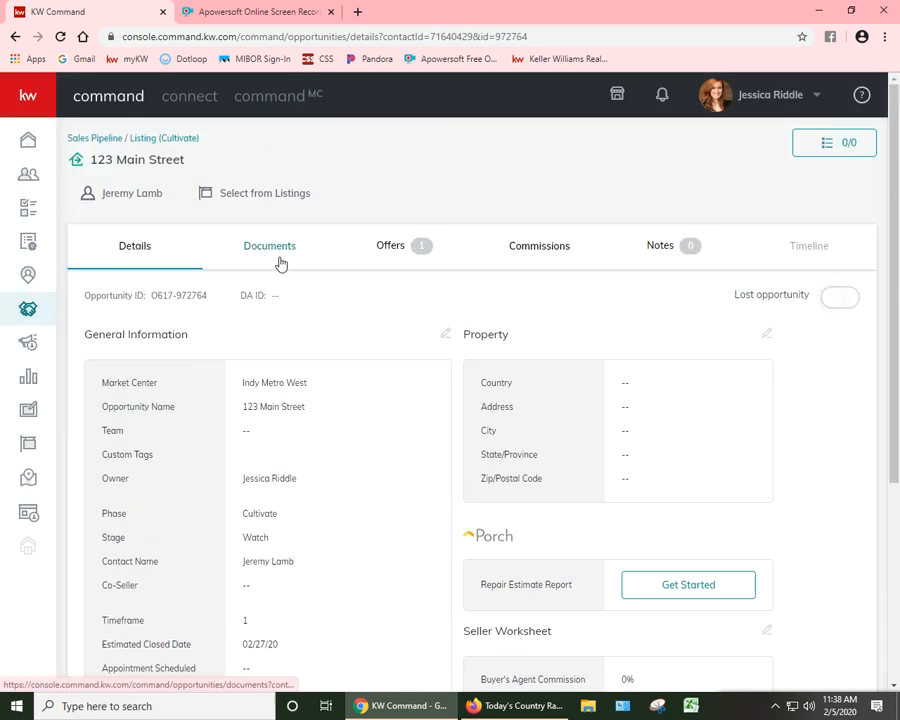
{"action": "left_click", "coordinate": [275, 250]}
{"action": "left_click", "coordinate": [445, 252]}
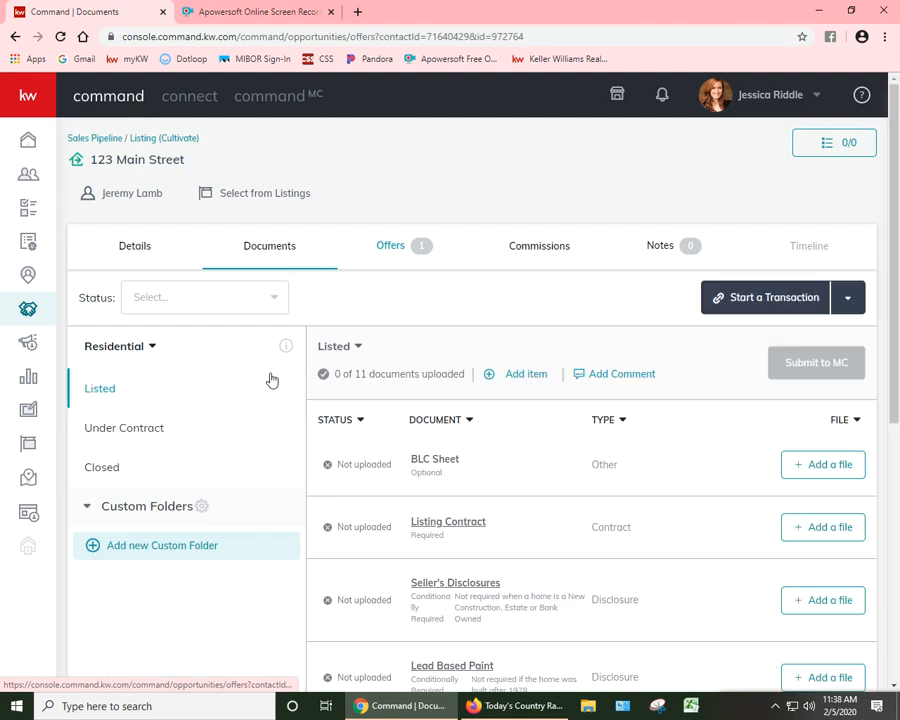
{"action": "left_click", "coordinate": [852, 395]}
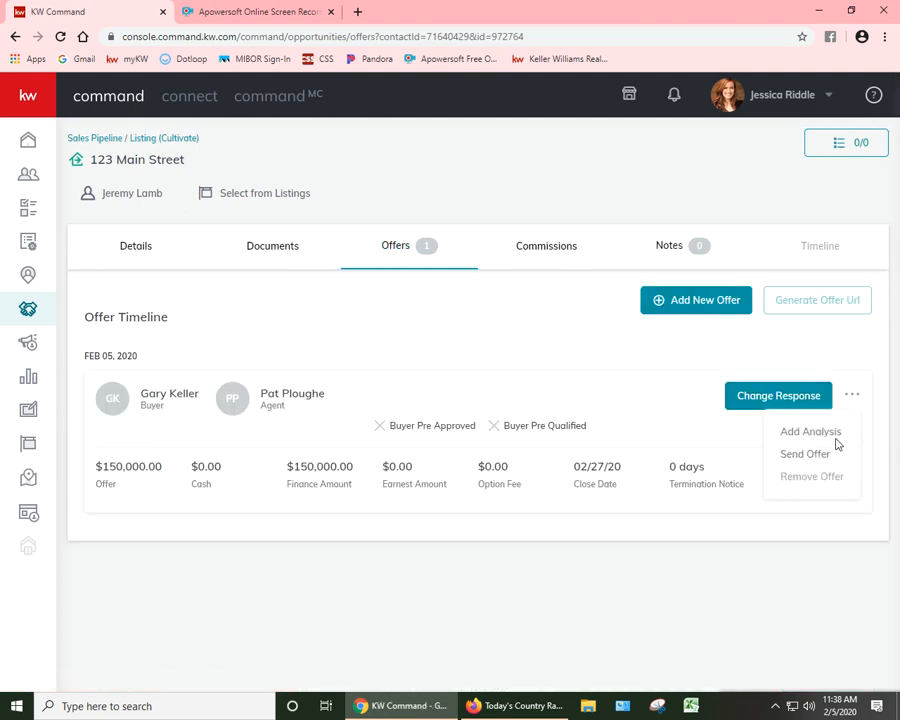
{"action": "left_click", "coordinate": [542, 244]}
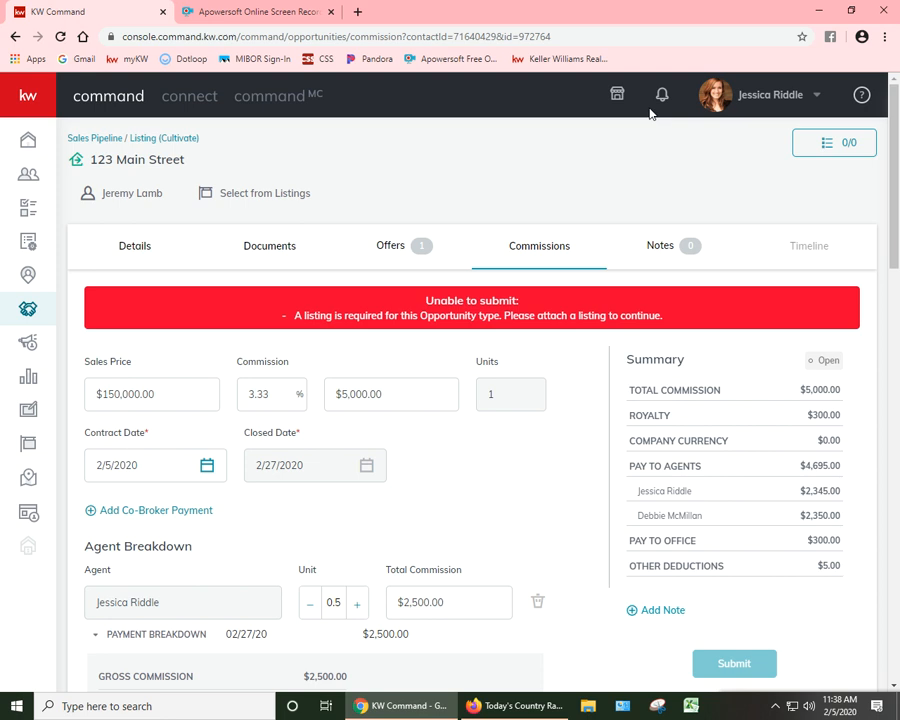
{"action": "scroll", "coordinate": [420, 510], "scroll_direction": "down", "scroll_amount": 2}
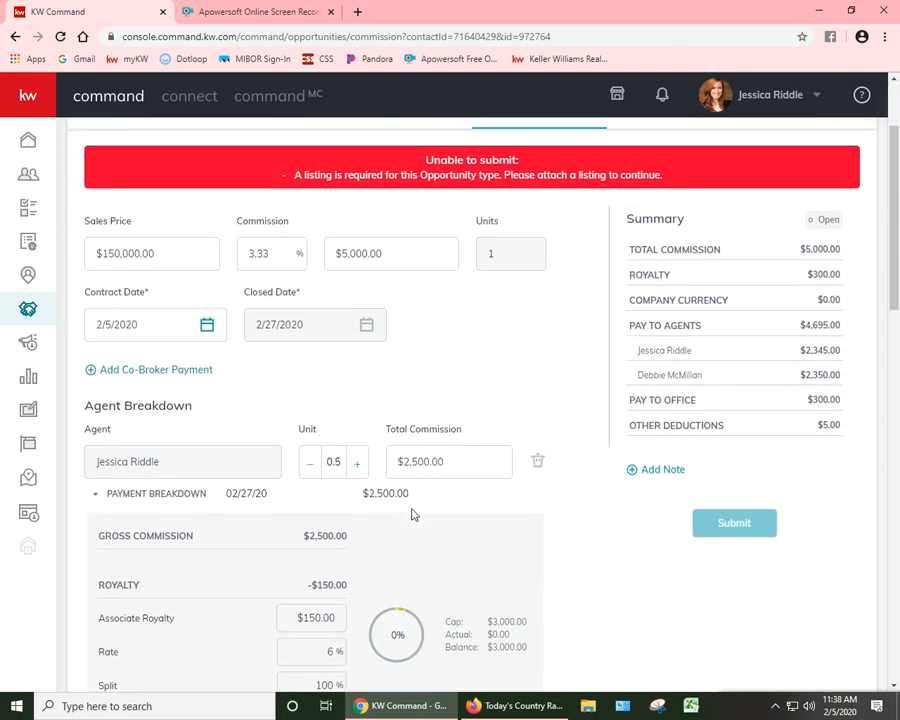
{"action": "scroll", "coordinate": [413, 514], "scroll_direction": "down", "scroll_amount": 12}
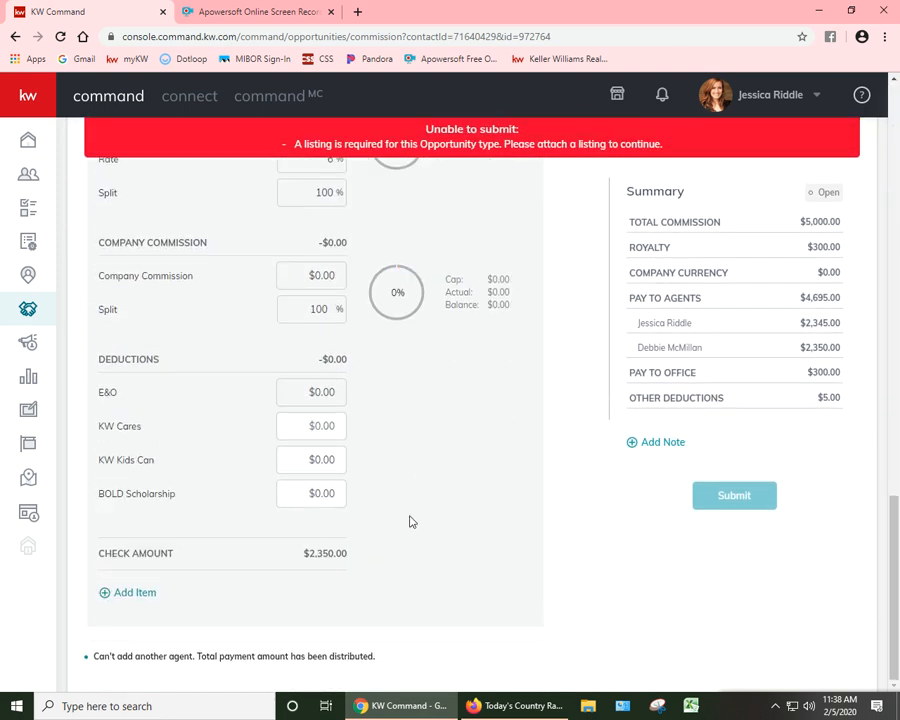
{"action": "scroll", "coordinate": [409, 521], "scroll_direction": "up", "scroll_amount": 14}
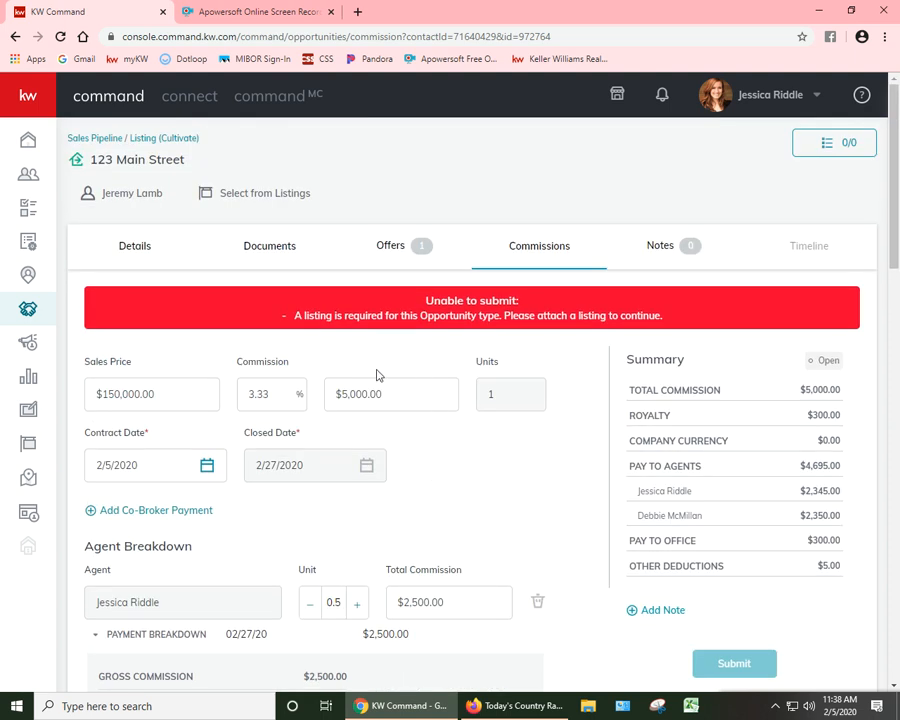
Step: Open the opportunity's listing search and leave the search type on street address
{"action": "left_click", "coordinate": [140, 247]}
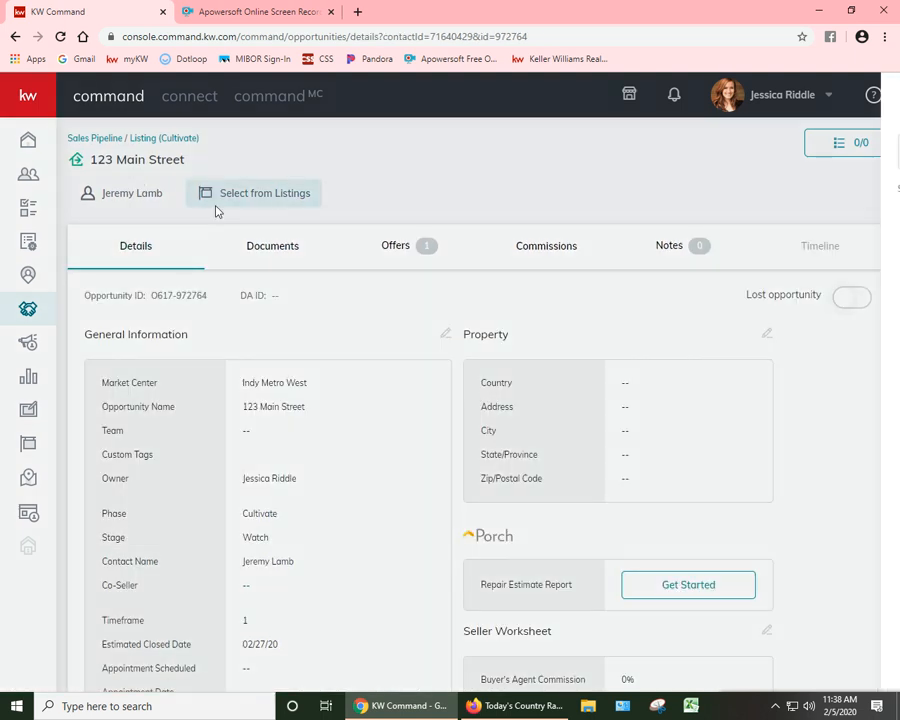
{"action": "left_click", "coordinate": [216, 200]}
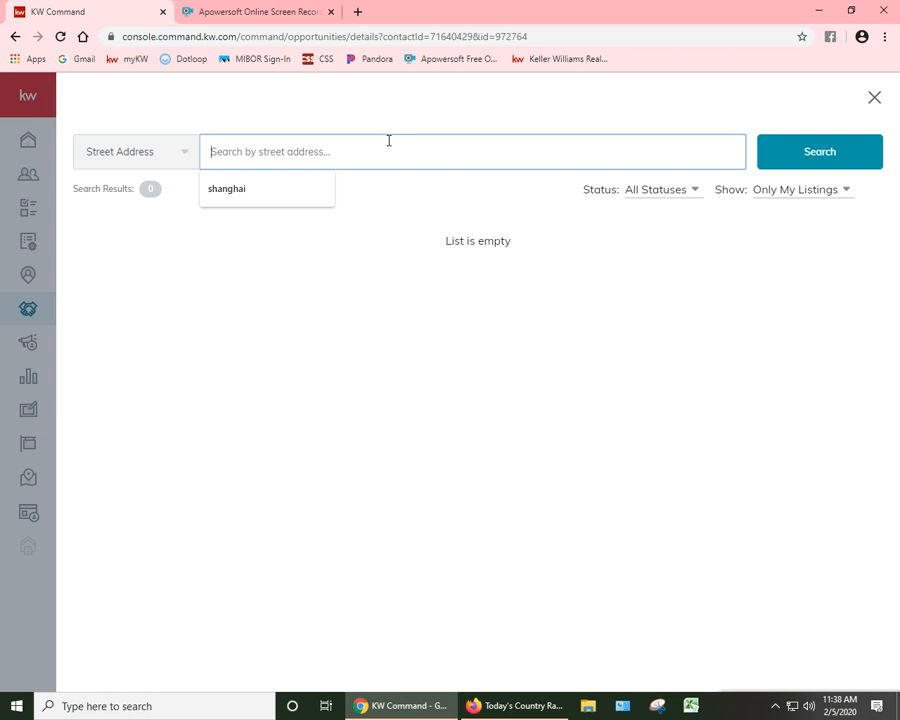
{"action": "type", "text": "23"}
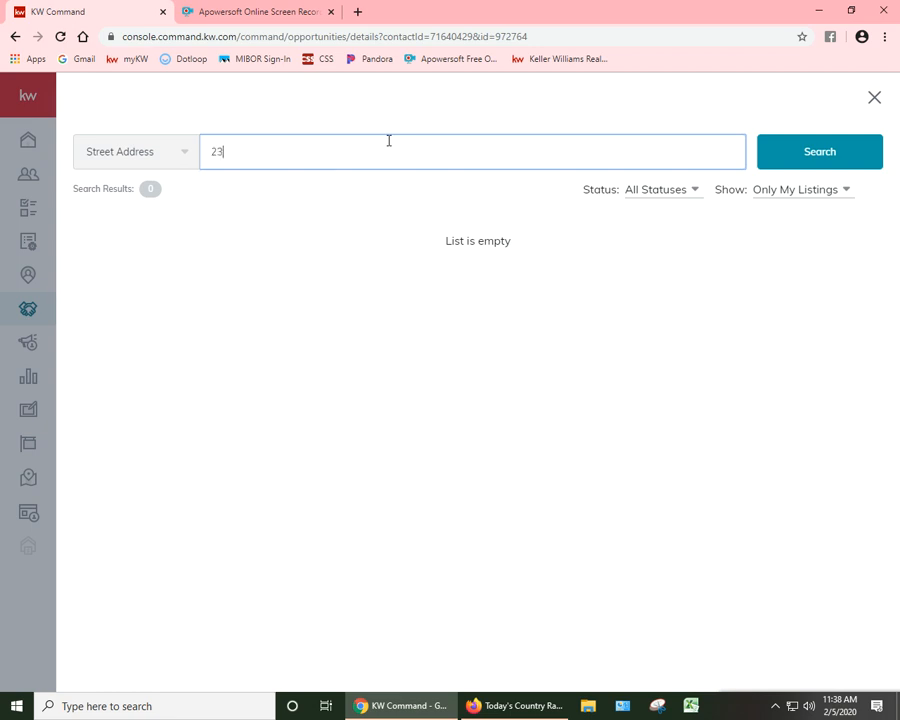
{"action": "key", "text": "BackSpace"}
{"action": "key", "text": "BackSpace"}
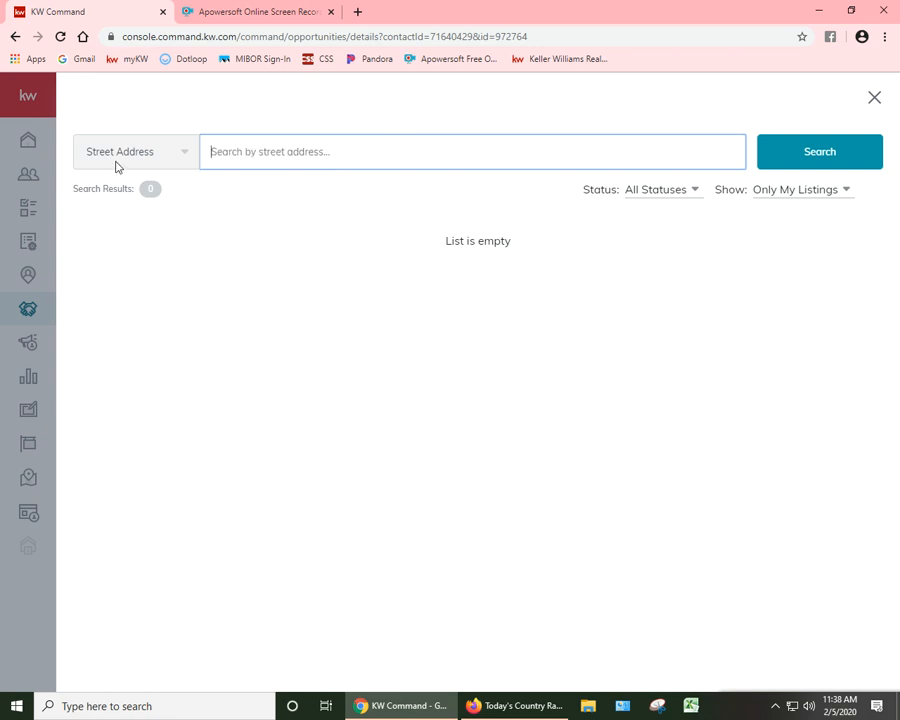
{"action": "left_click", "coordinate": [123, 160]}
{"action": "left_click", "coordinate": [131, 221]}
{"action": "left_click", "coordinate": [147, 162]}
{"action": "left_click", "coordinate": [125, 186]}
Step: Search all listings for "2355 dee" and attach the first listing in the results to the opportunity
{"action": "left_click", "coordinate": [290, 146]}
{"action": "type", "text": "2355 dee"}
{"action": "left_click", "coordinate": [823, 195]}
{"action": "left_click", "coordinate": [800, 214]}
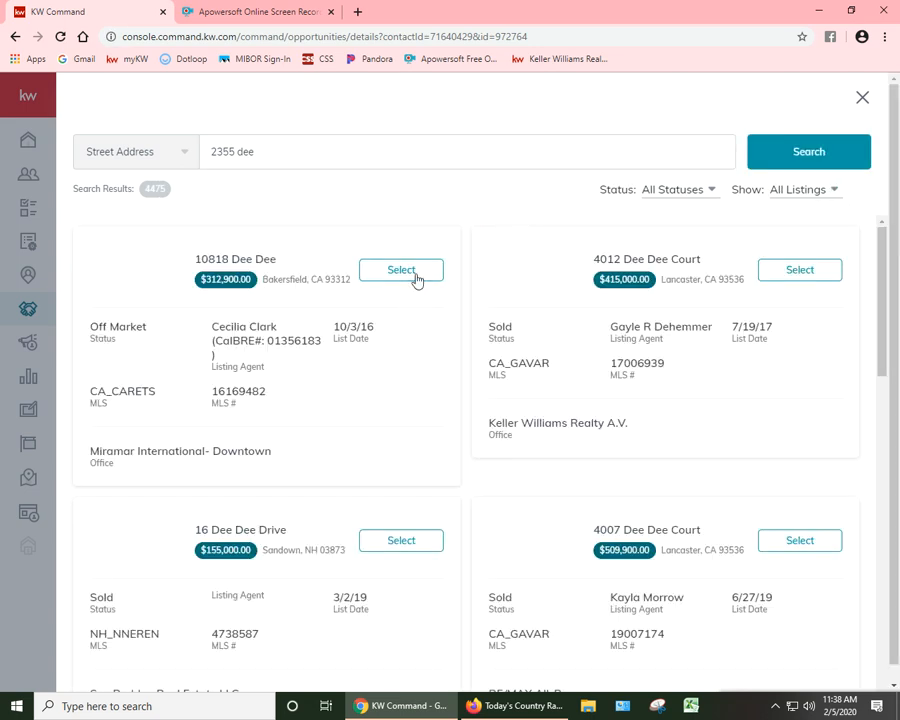
{"action": "left_click", "coordinate": [416, 276]}
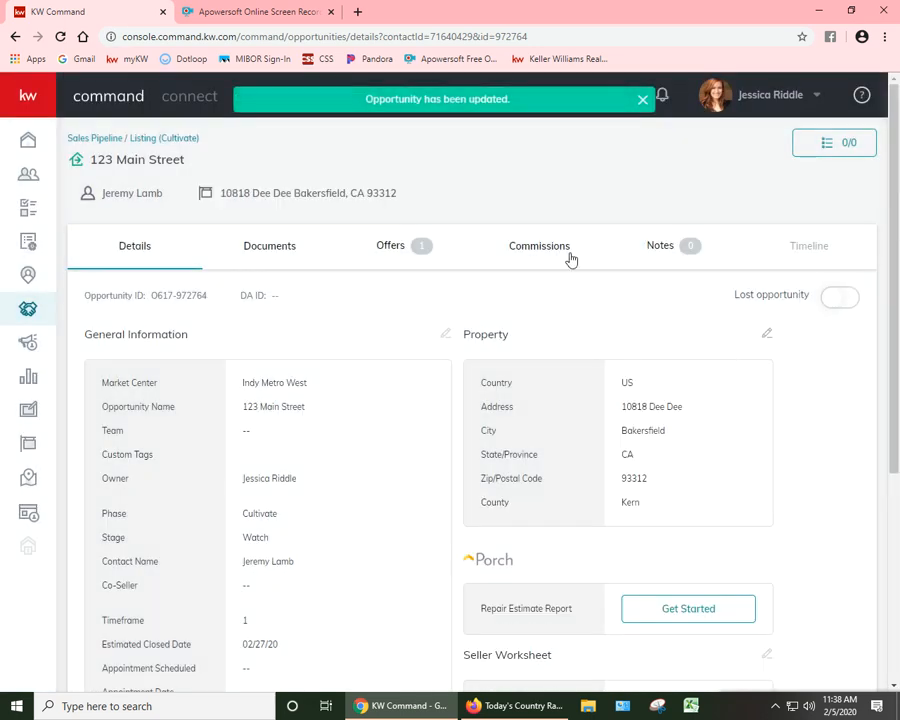
Step: Review the opportunity's commission breakdown and submit the commission
{"action": "left_click", "coordinate": [578, 252]}
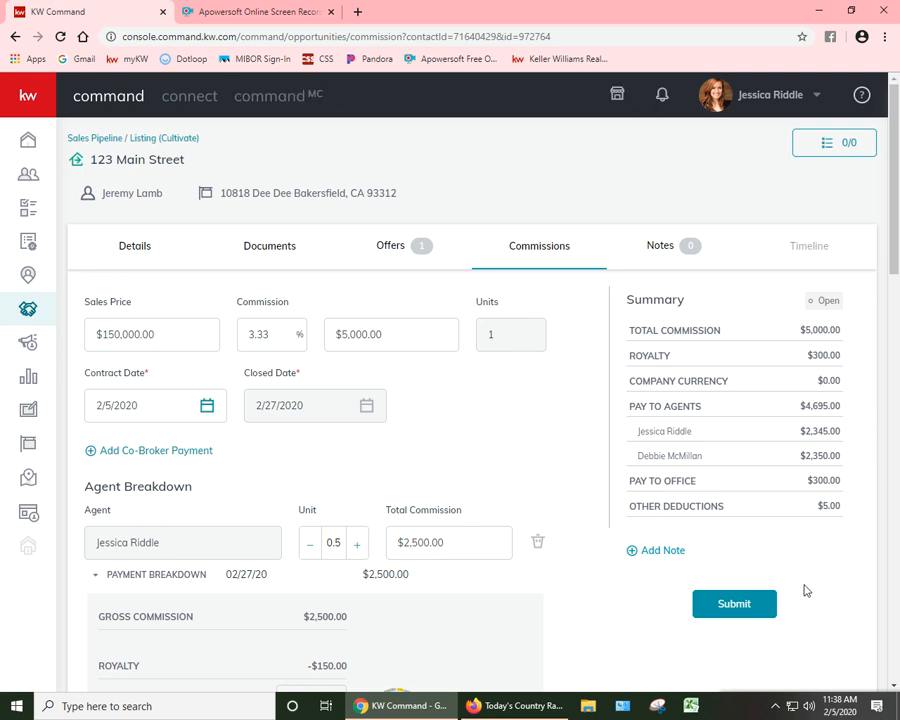
{"action": "scroll", "coordinate": [427, 536], "scroll_direction": "down", "scroll_amount": 1}
{"action": "scroll", "coordinate": [427, 536], "scroll_direction": "down", "scroll_amount": 3}
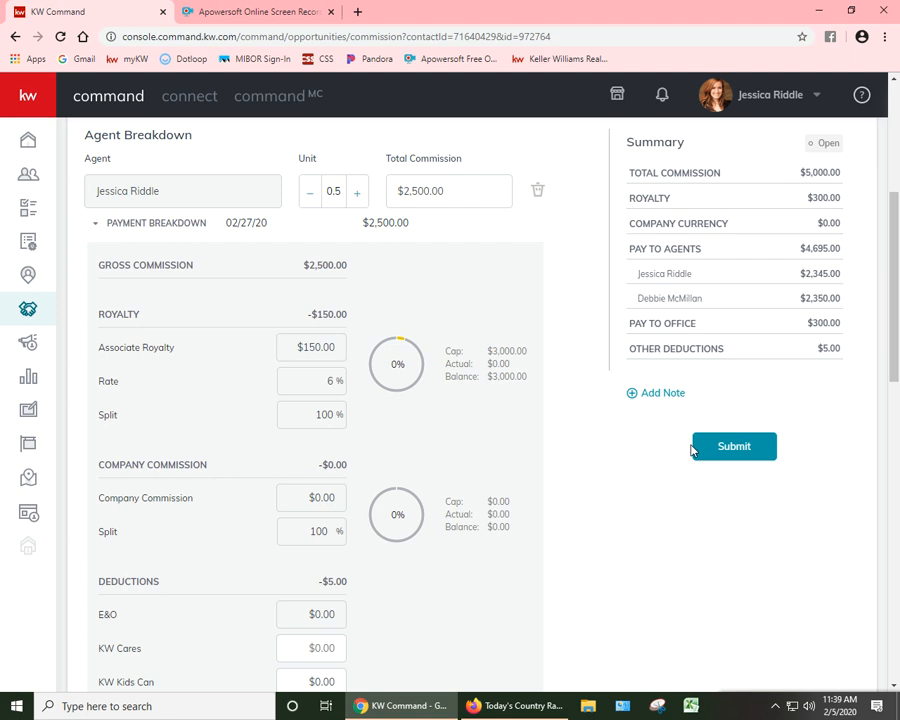
{"action": "left_click", "coordinate": [755, 461]}
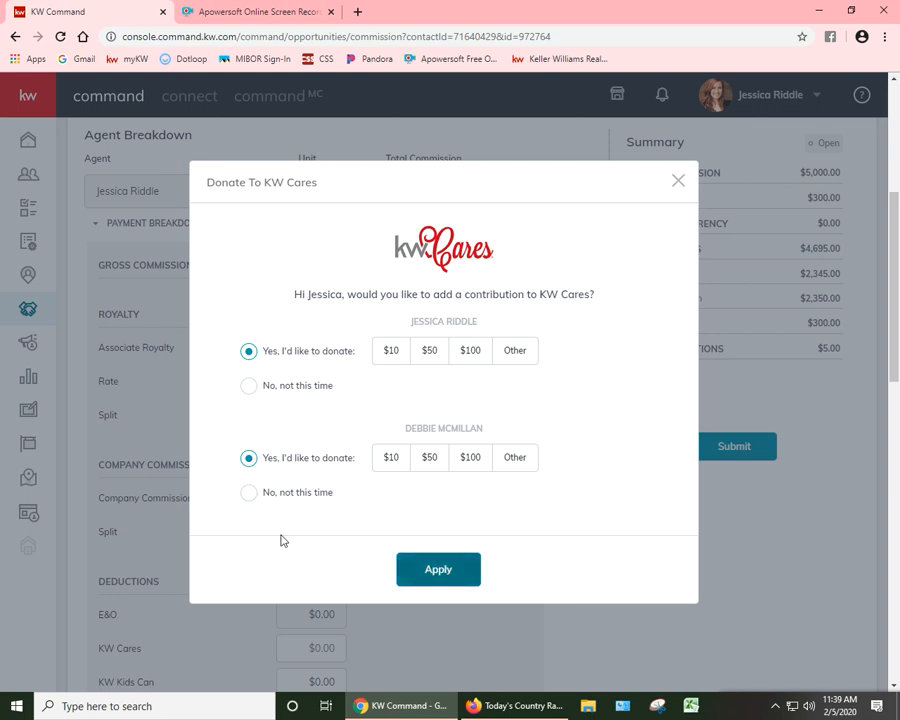
Step: Decline the KW Cares donation for both agents and apply the choices to complete the commission submission
{"action": "left_click", "coordinate": [249, 492]}
{"action": "left_click", "coordinate": [446, 577]}
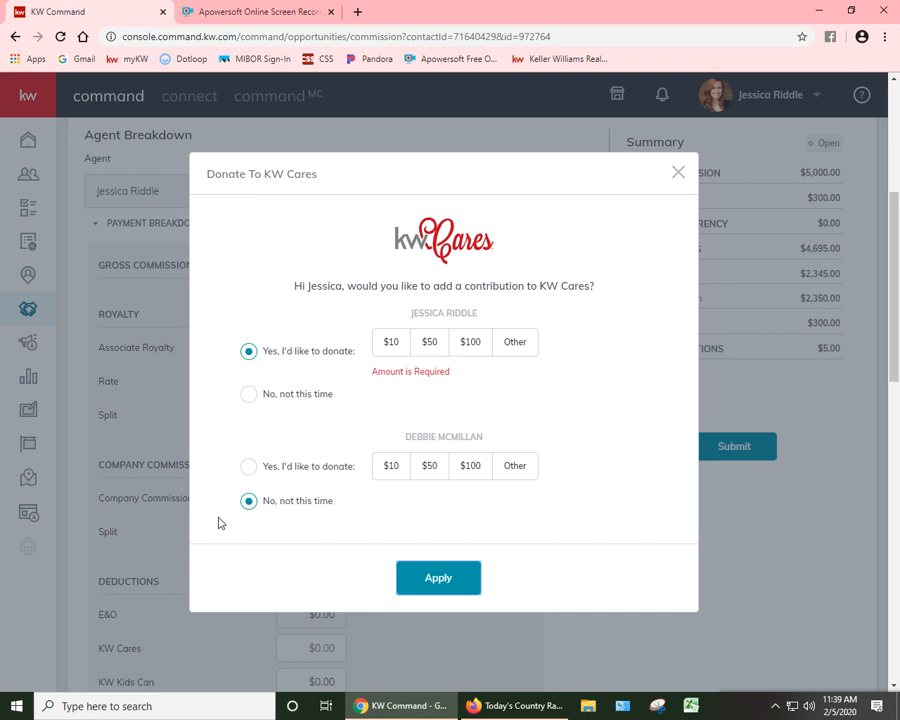
{"action": "left_click_drag", "start_coordinate": [334, 377], "coordinate": [267, 386]}
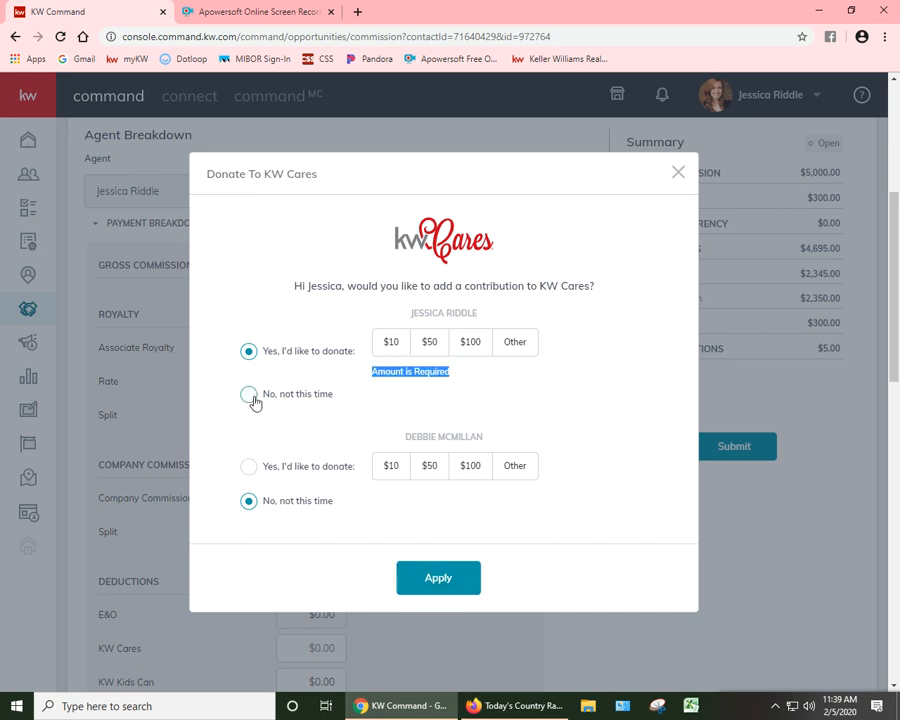
{"action": "left_click", "coordinate": [256, 396]}
{"action": "left_click", "coordinate": [455, 578]}
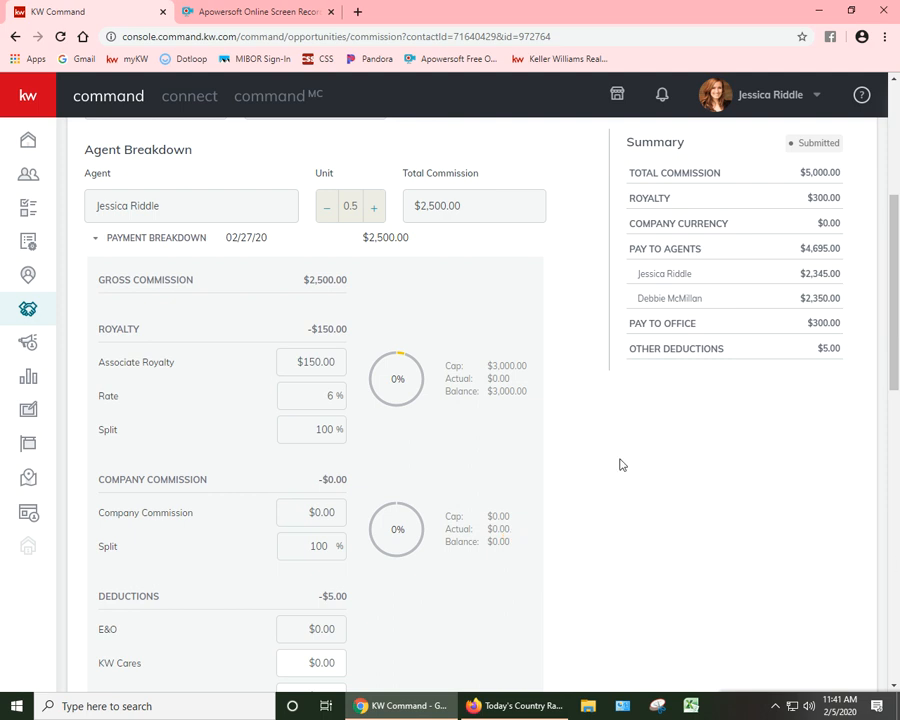
Step: Review the opportunity's Under Contract document checklist down to the Prelim DA and Signed DA items, and check the notifications
{"action": "scroll", "coordinate": [571, 460], "scroll_direction": "up", "scroll_amount": 3}
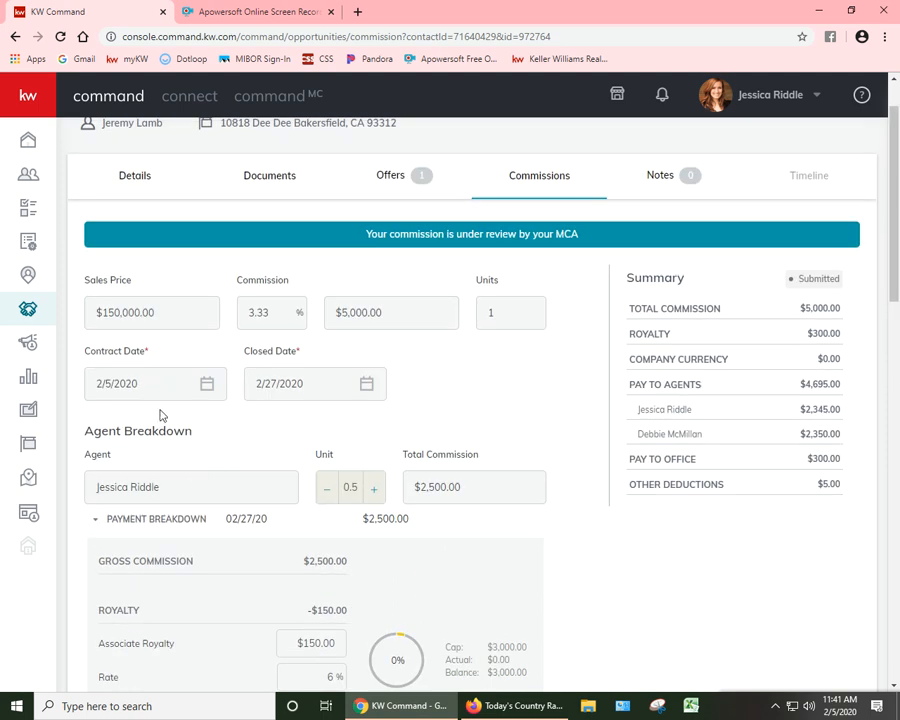
{"action": "left_click", "coordinate": [270, 184]}
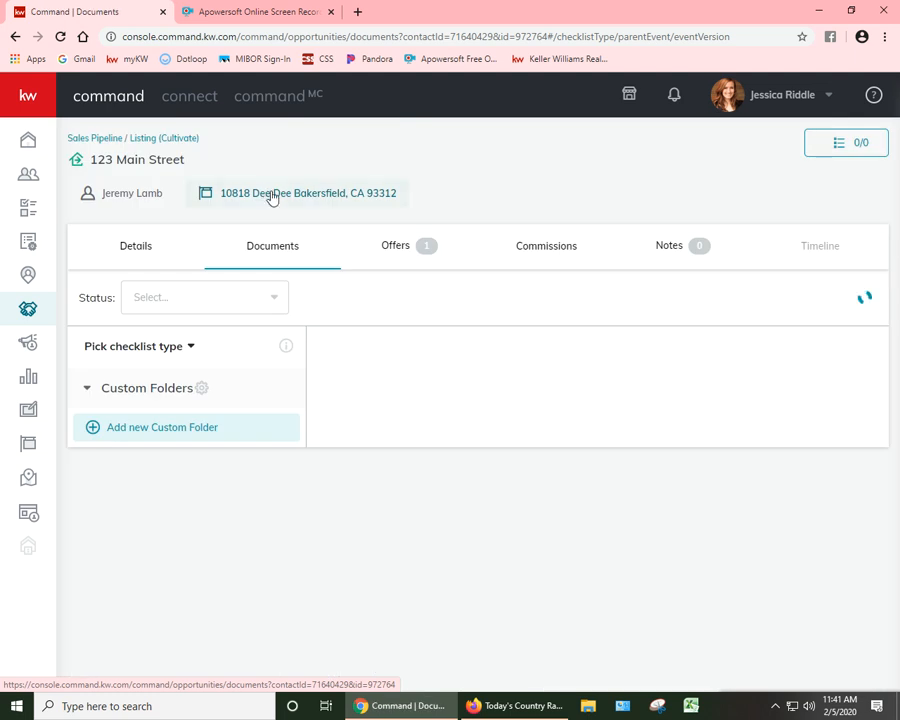
{"action": "left_click", "coordinate": [122, 428]}
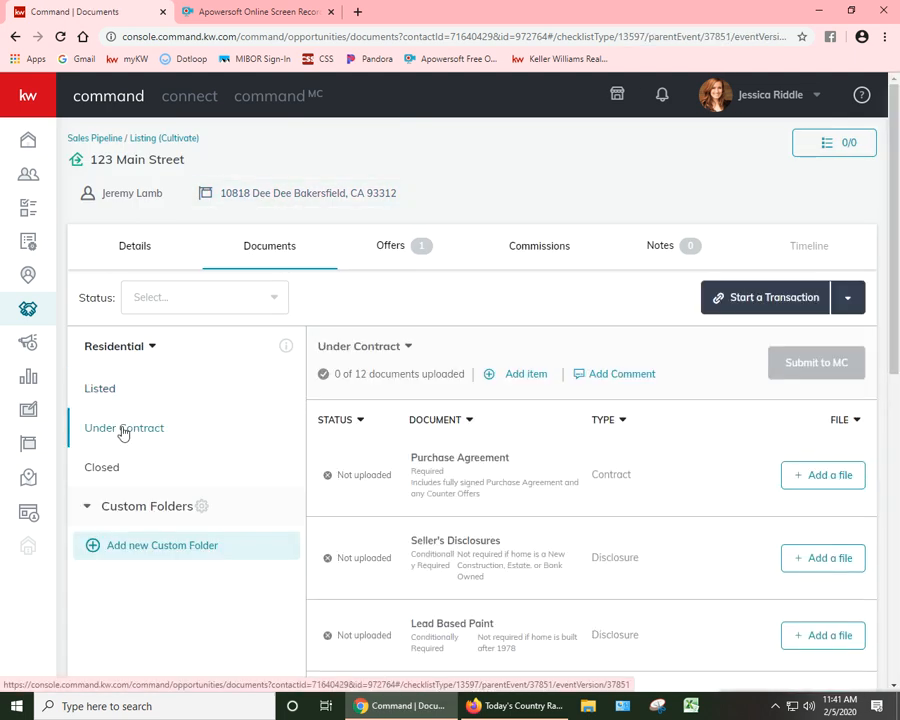
{"action": "scroll", "coordinate": [346, 562], "scroll_direction": "down", "scroll_amount": 7}
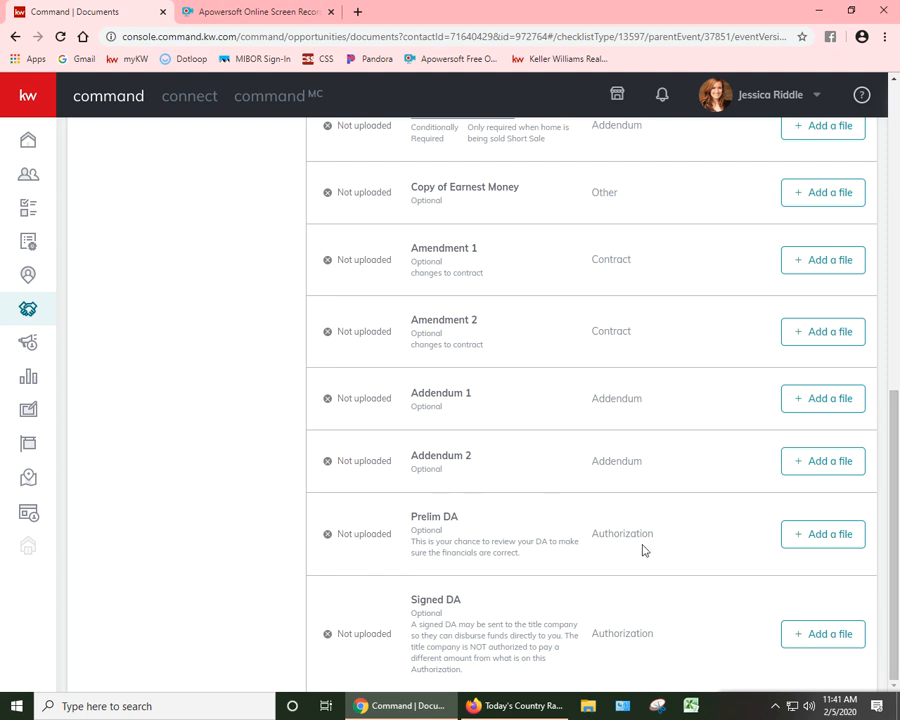
{"action": "scroll", "coordinate": [643, 549], "scroll_direction": "up", "scroll_amount": 10}
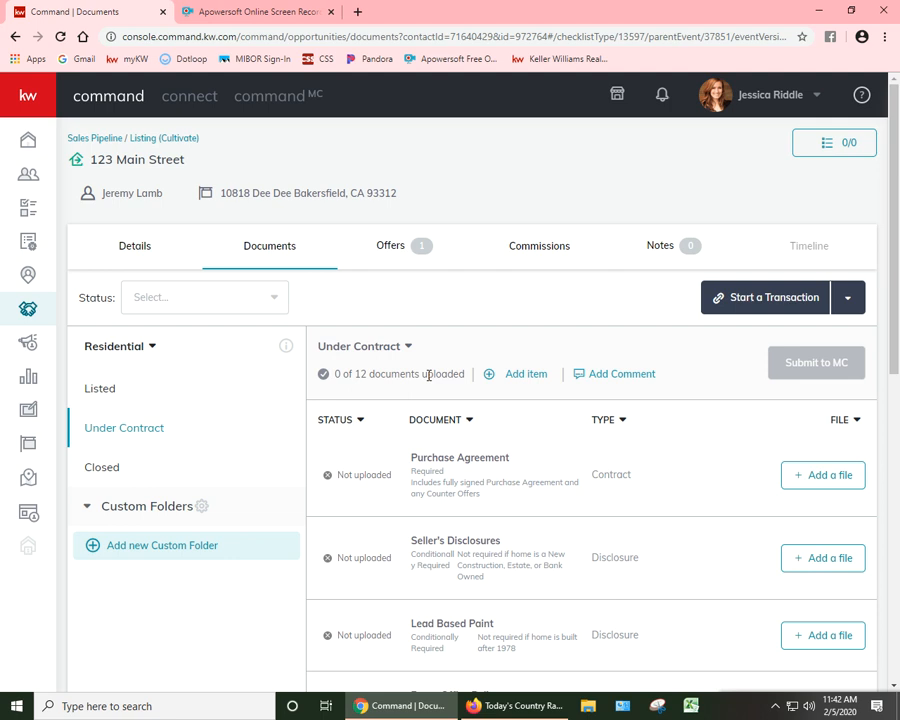
{"action": "left_click", "coordinate": [662, 95]}
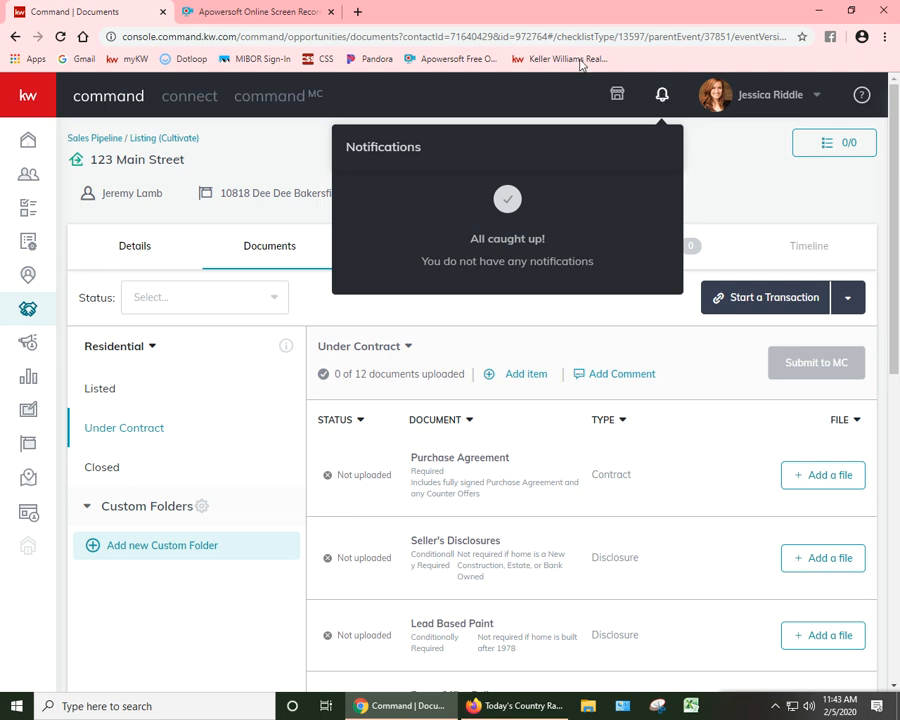
Step: Go to the Cultivate phase listings and reopen the details of the 123 Main Street opportunity
{"action": "left_click", "coordinate": [143, 148]}
{"action": "left_click", "coordinate": [174, 150]}
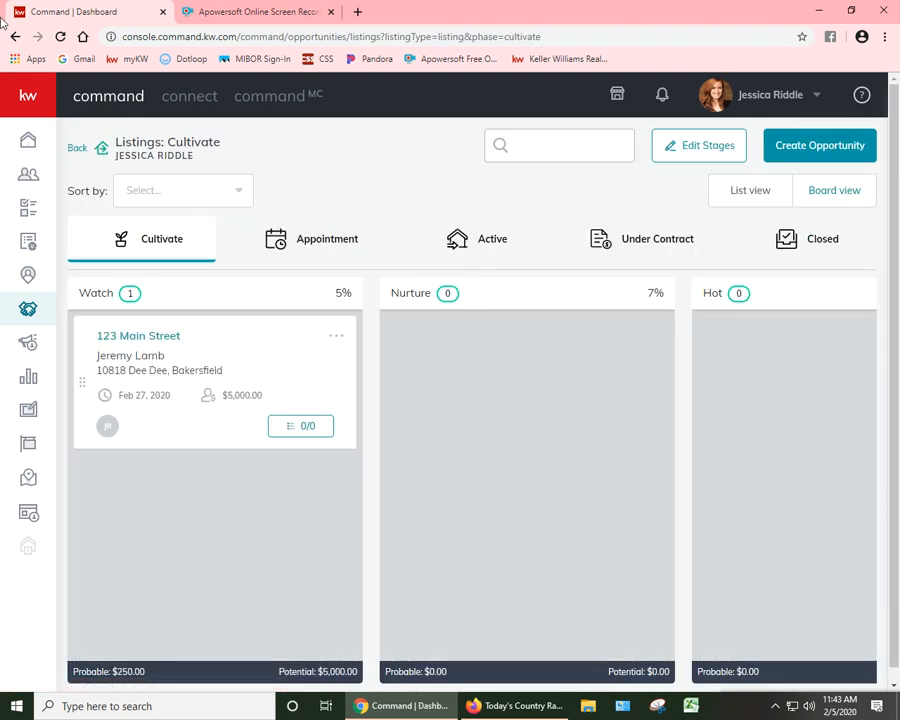
{"action": "left_click", "coordinate": [12, 36]}
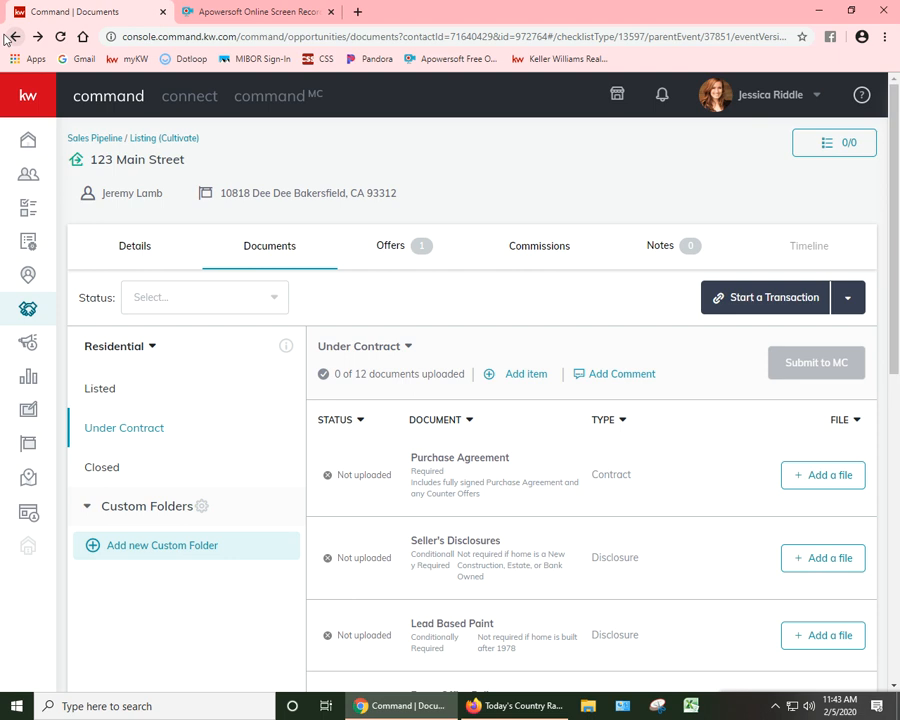
{"action": "left_click", "coordinate": [155, 251]}
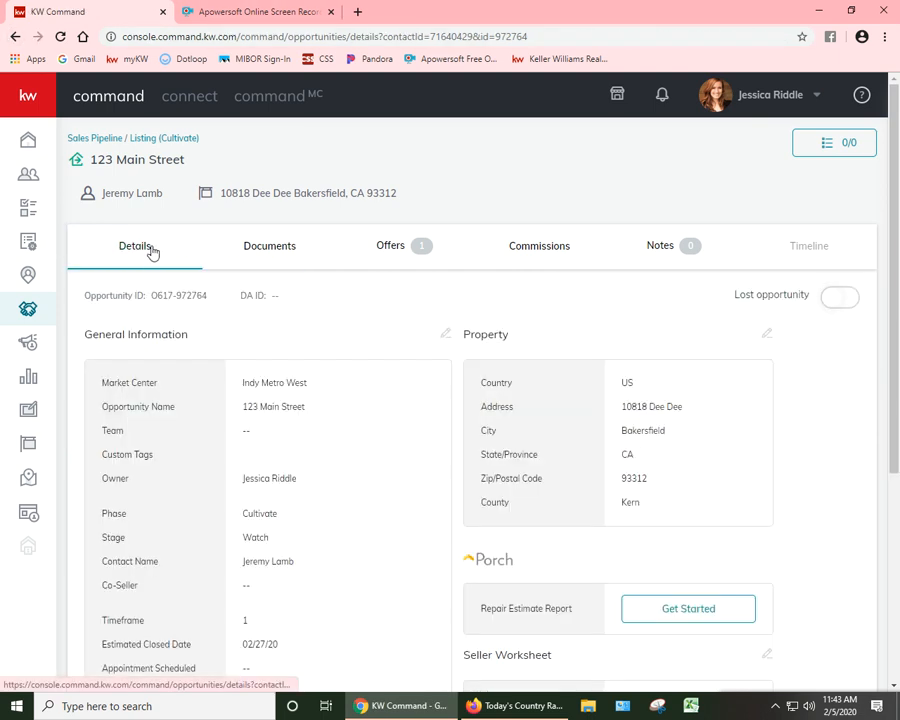
{"action": "left_click", "coordinate": [150, 143]}
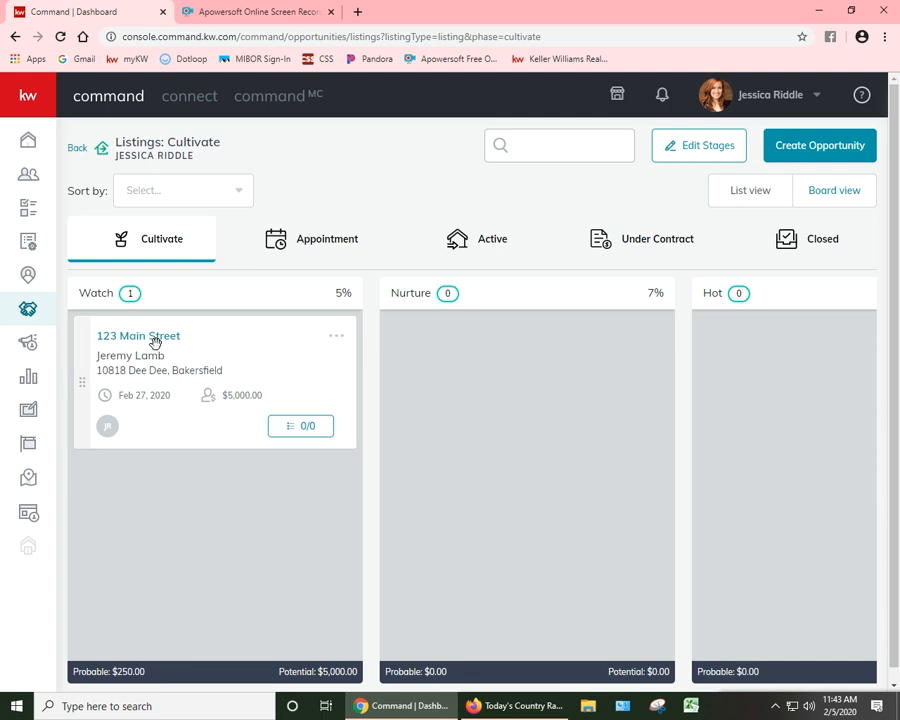
{"action": "left_click", "coordinate": [172, 341]}
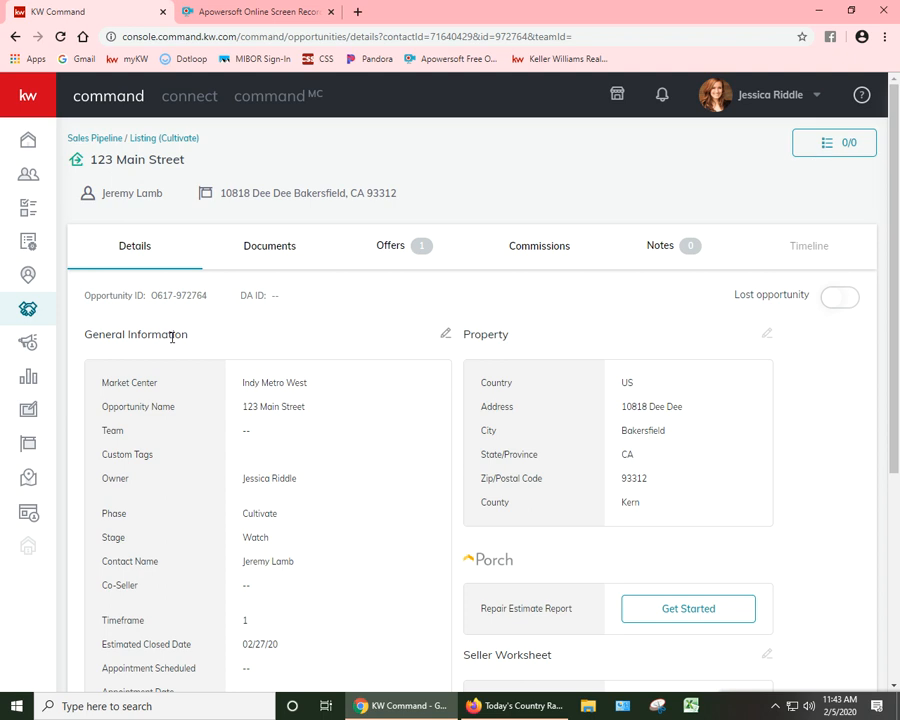
Step: Try out marking the opportunity as lost, revert it, and return to the Cultivate listings without saving
{"action": "left_click", "coordinate": [843, 298]}
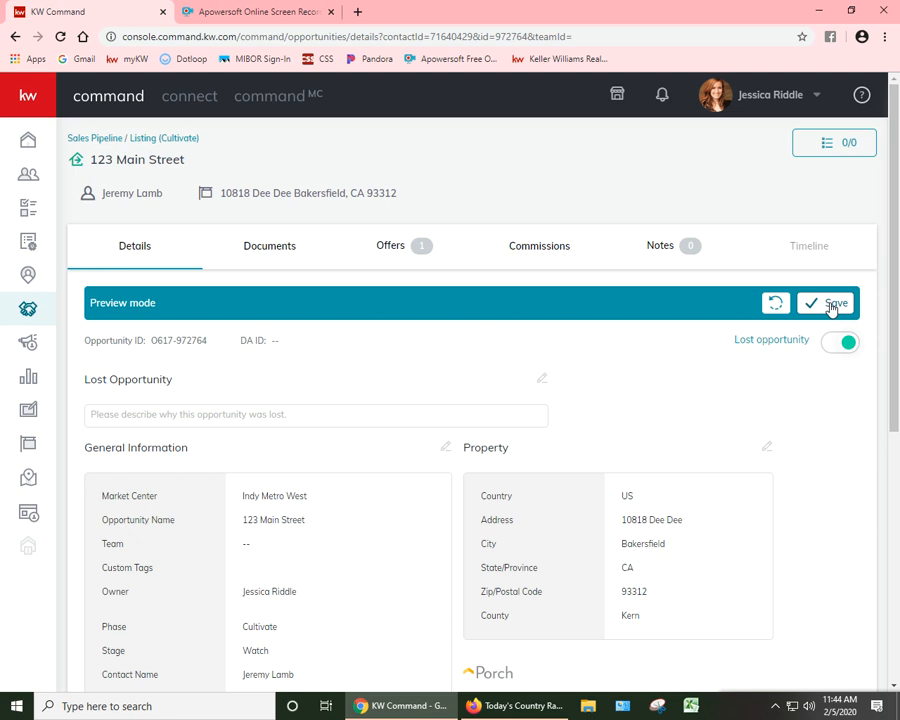
{"action": "left_click", "coordinate": [843, 343]}
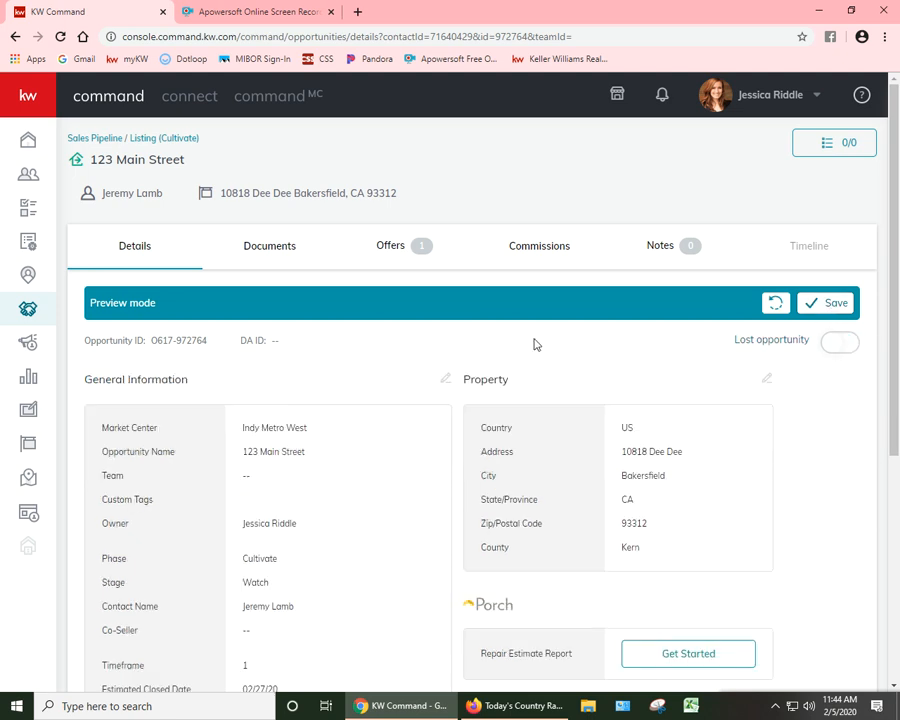
{"action": "left_click", "coordinate": [133, 140]}
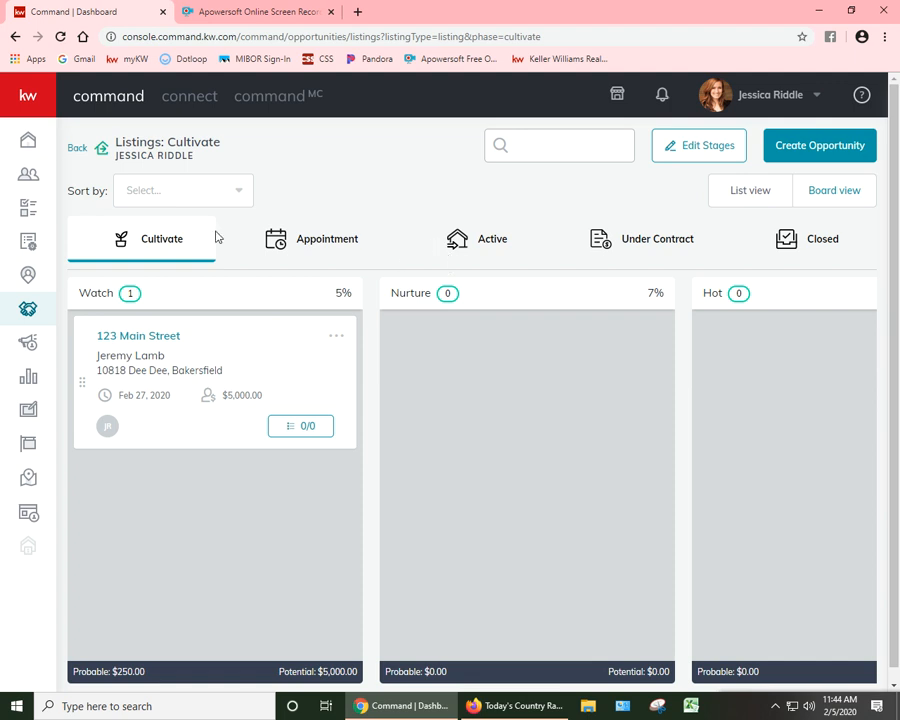
Step: Examine the Active phase listings in list view and the options available for the Showing stage opportunity
{"action": "left_click", "coordinate": [72, 148]}
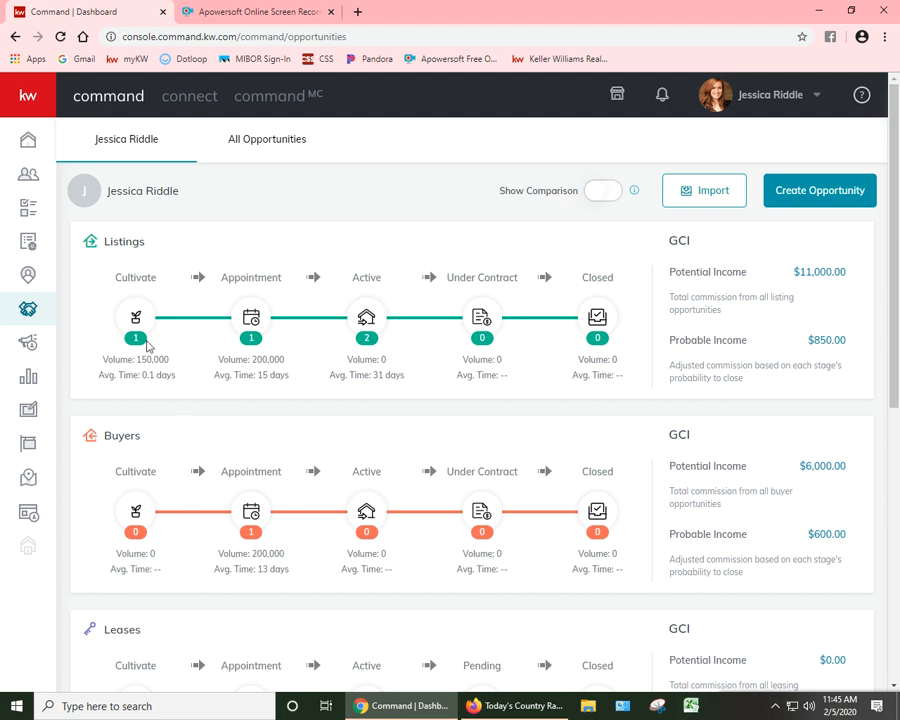
{"action": "left_click", "coordinate": [367, 340]}
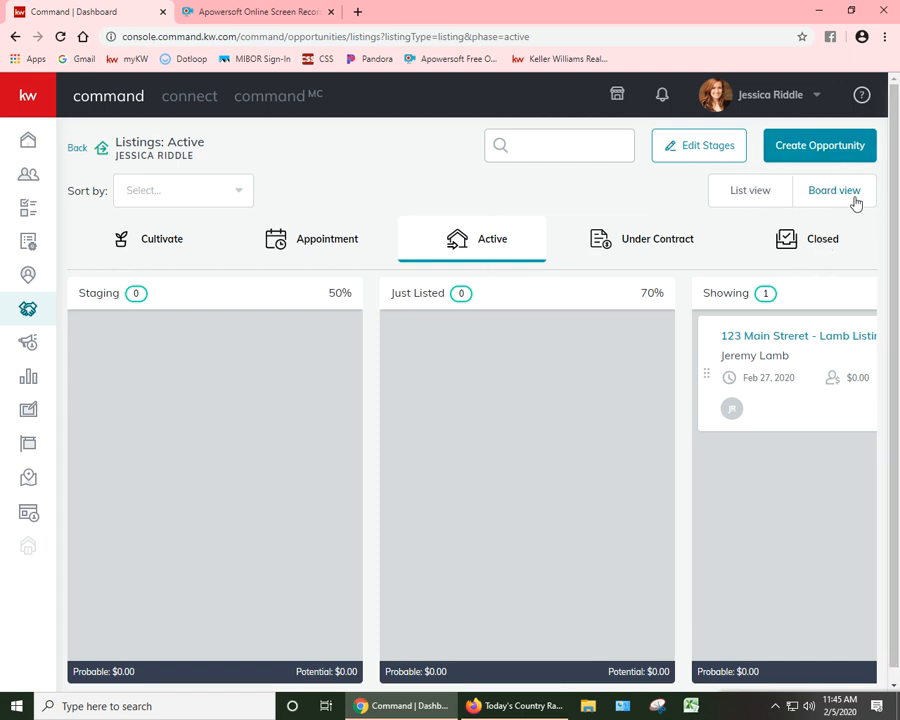
{"action": "left_click", "coordinate": [780, 200]}
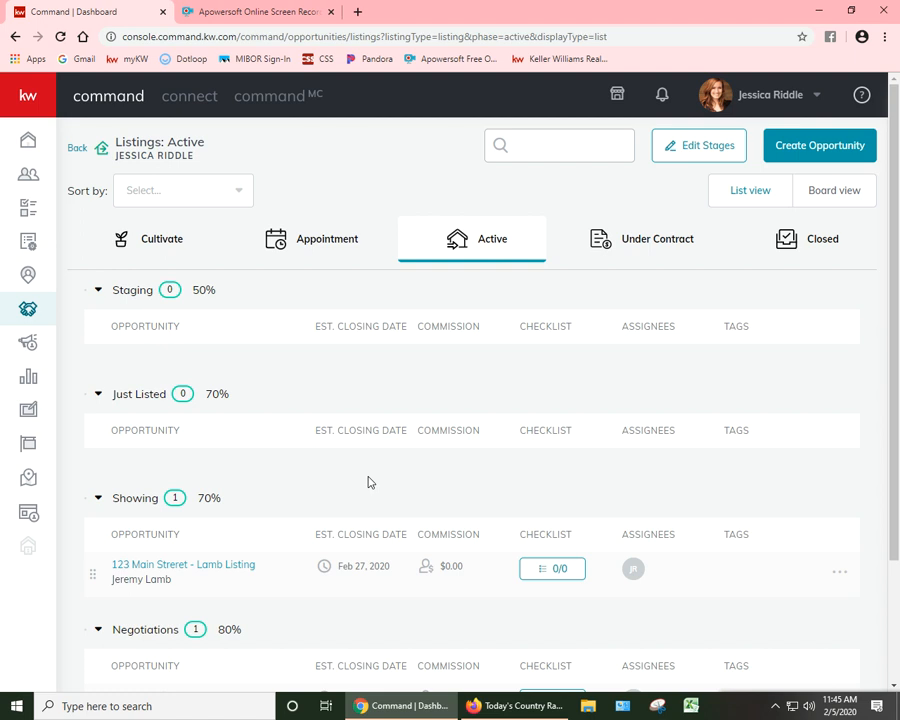
{"action": "scroll", "coordinate": [220, 383], "scroll_direction": "down", "scroll_amount": 1}
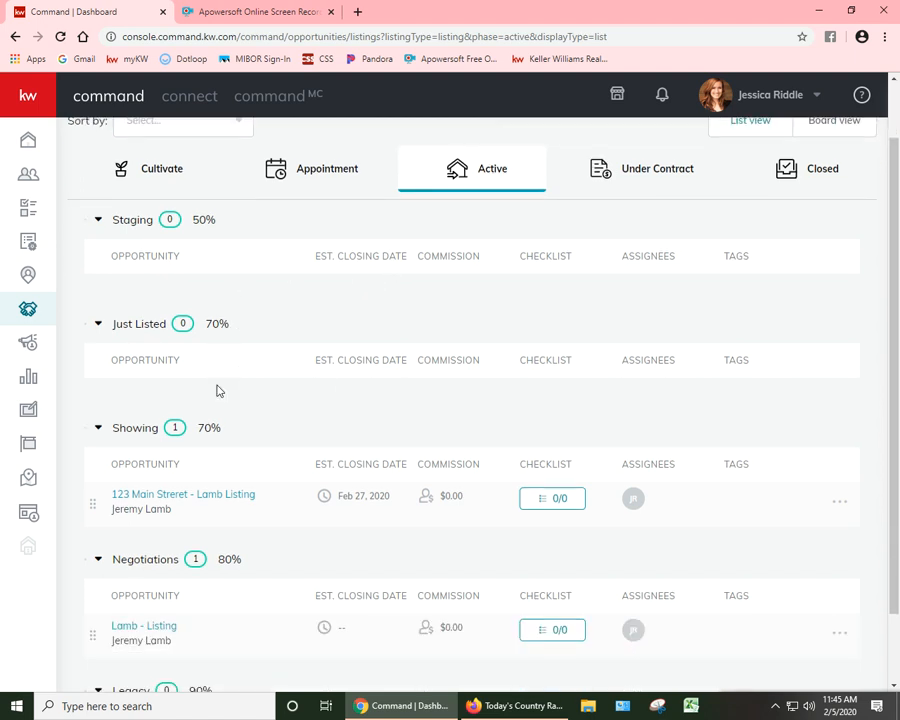
{"action": "left_click", "coordinate": [841, 503]}
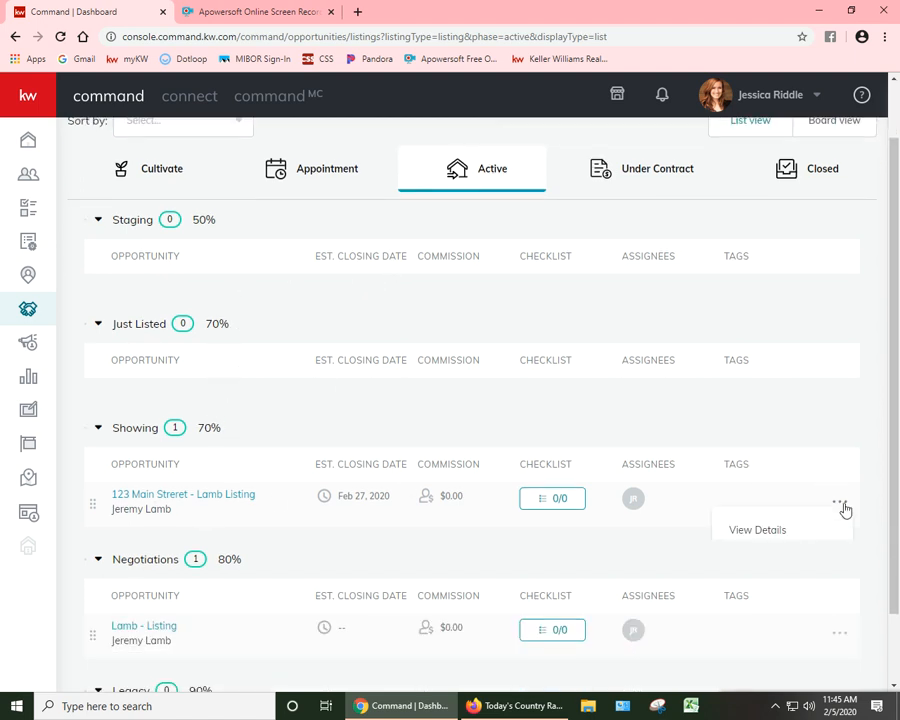
{"action": "scroll", "coordinate": [780, 530], "scroll_direction": "down", "scroll_amount": 1}
{"action": "scroll", "coordinate": [620, 460], "scroll_direction": "up", "scroll_amount": 2}
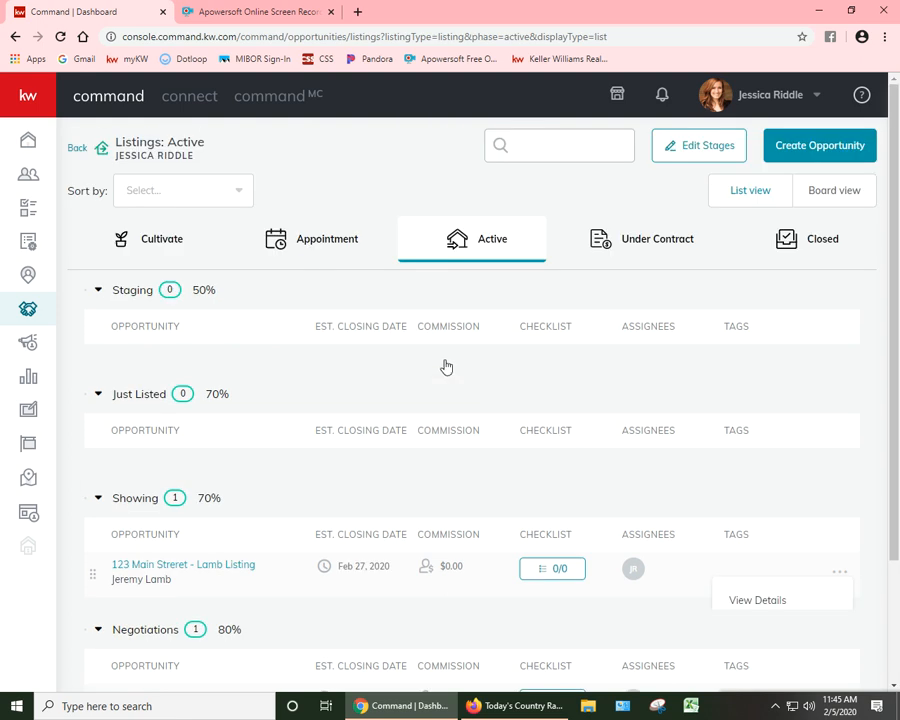
Step: Switch the Active listings to board view and check the options of the Showing and Negotiations opportunities
{"action": "left_click", "coordinate": [830, 200]}
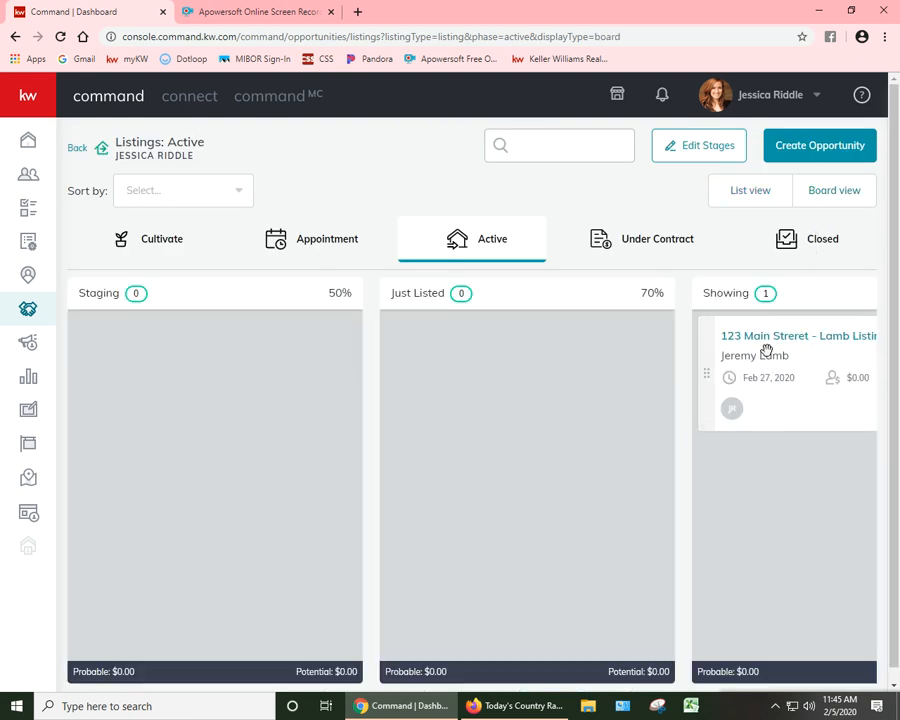
{"action": "left_click_drag", "start_coordinate": [477, 488], "coordinate": [897, 410]}
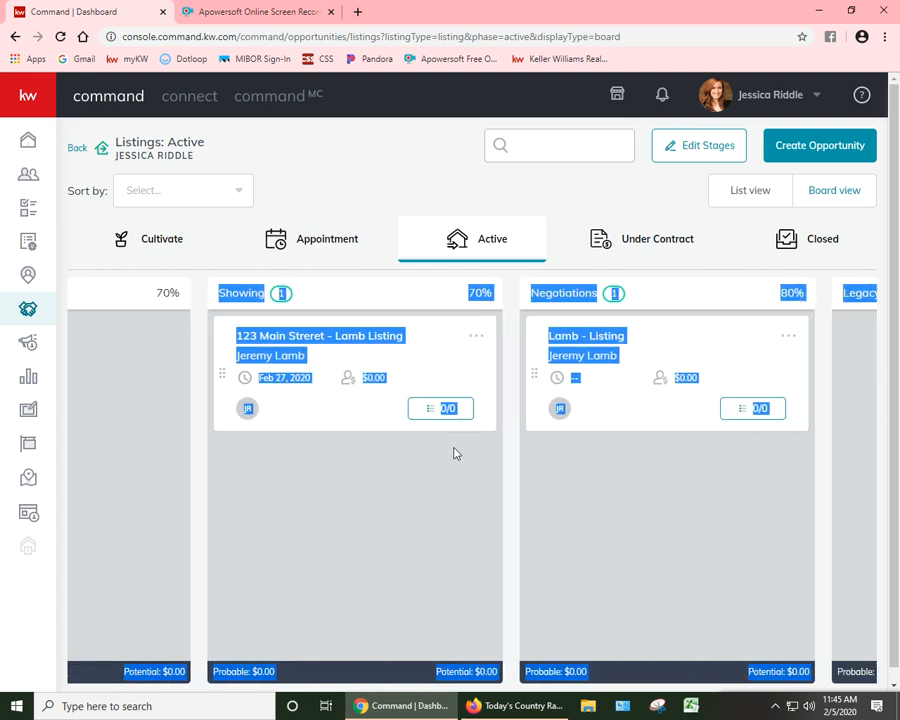
{"action": "left_click", "coordinate": [476, 340]}
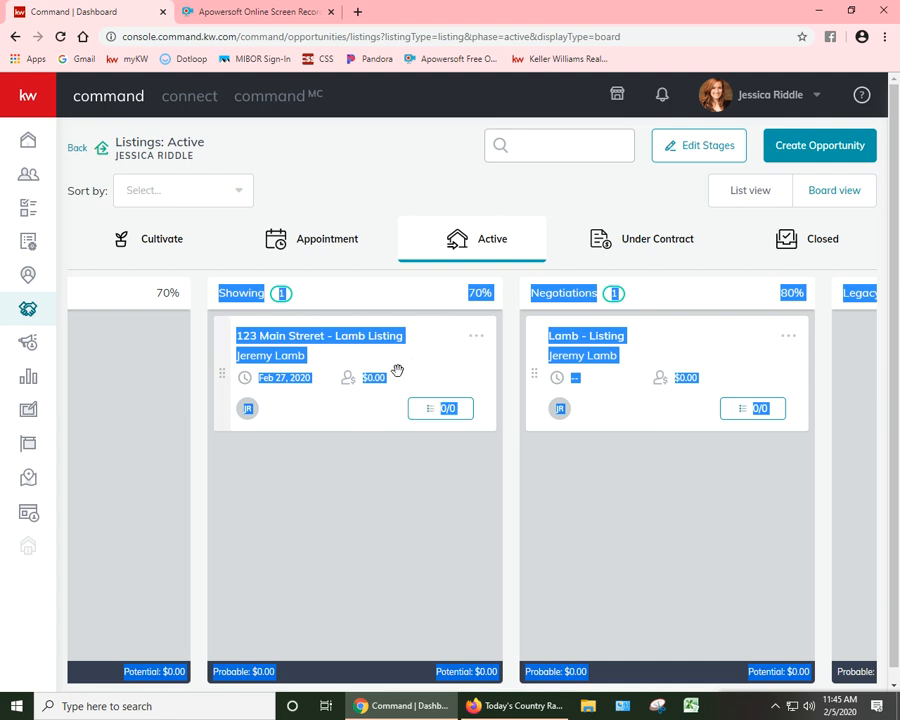
{"action": "left_click", "coordinate": [409, 181]}
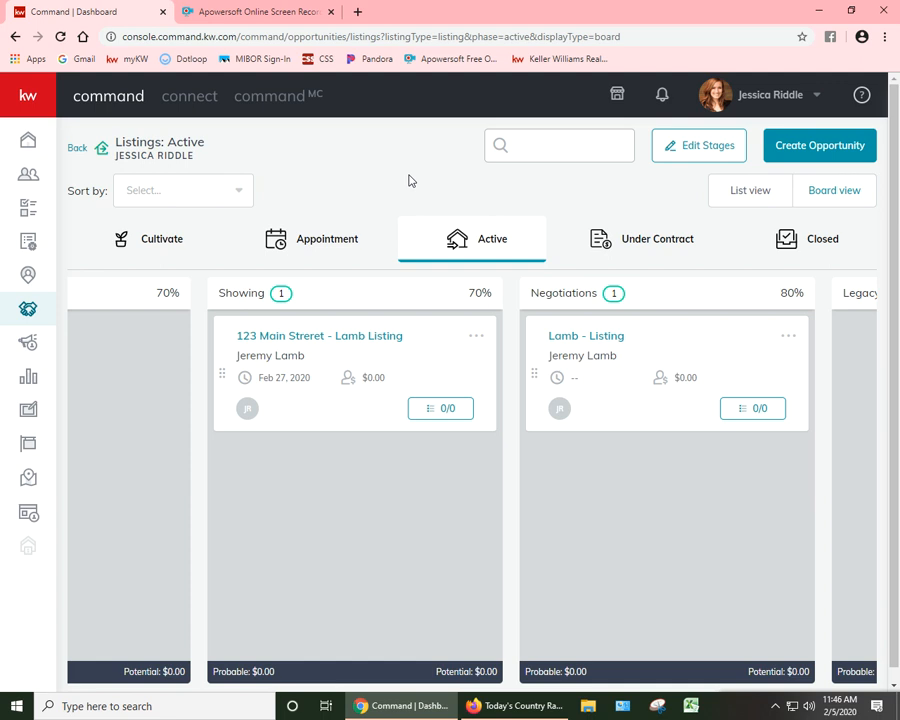
{"action": "left_click", "coordinate": [788, 336]}
{"action": "left_click_drag", "start_coordinate": [632, 347], "coordinate": [719, 362]}
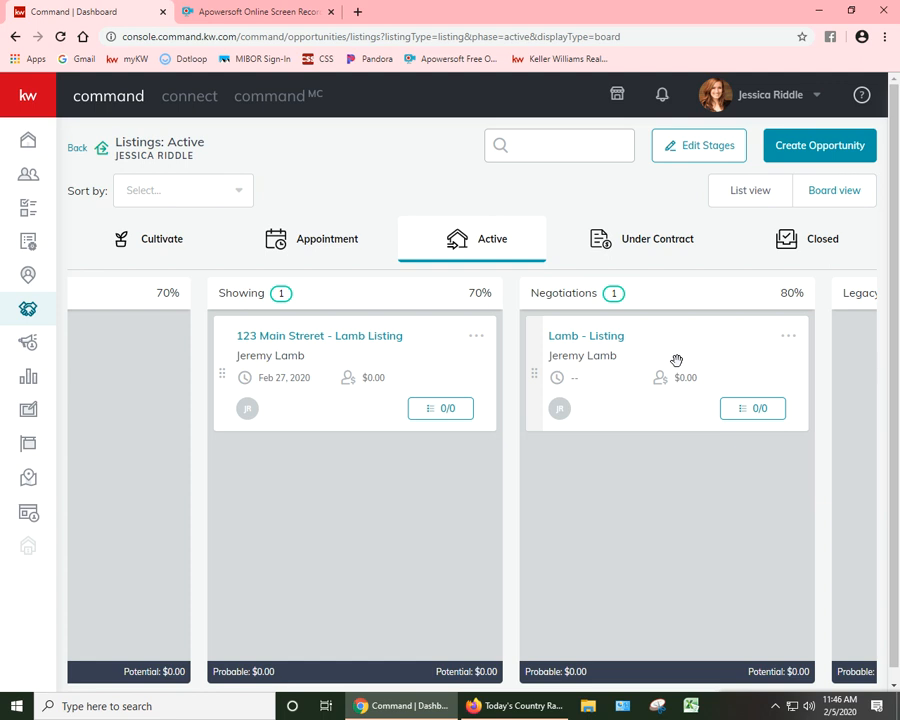
Step: Look over the list of all opportunities and return to the agent's own pipeline overview
{"action": "left_click", "coordinate": [80, 151]}
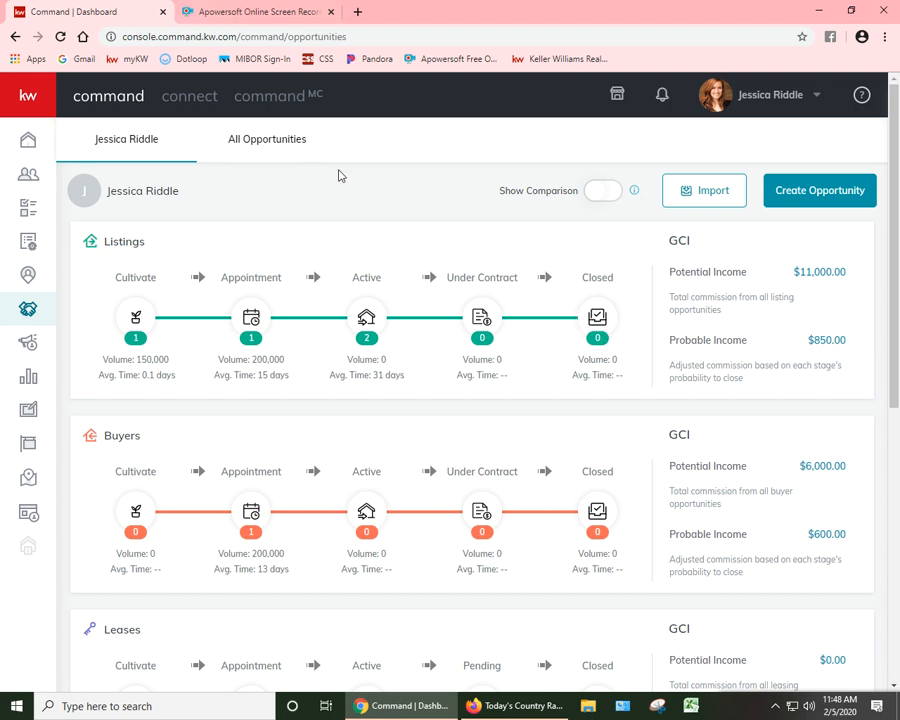
{"action": "left_click", "coordinate": [466, 177]}
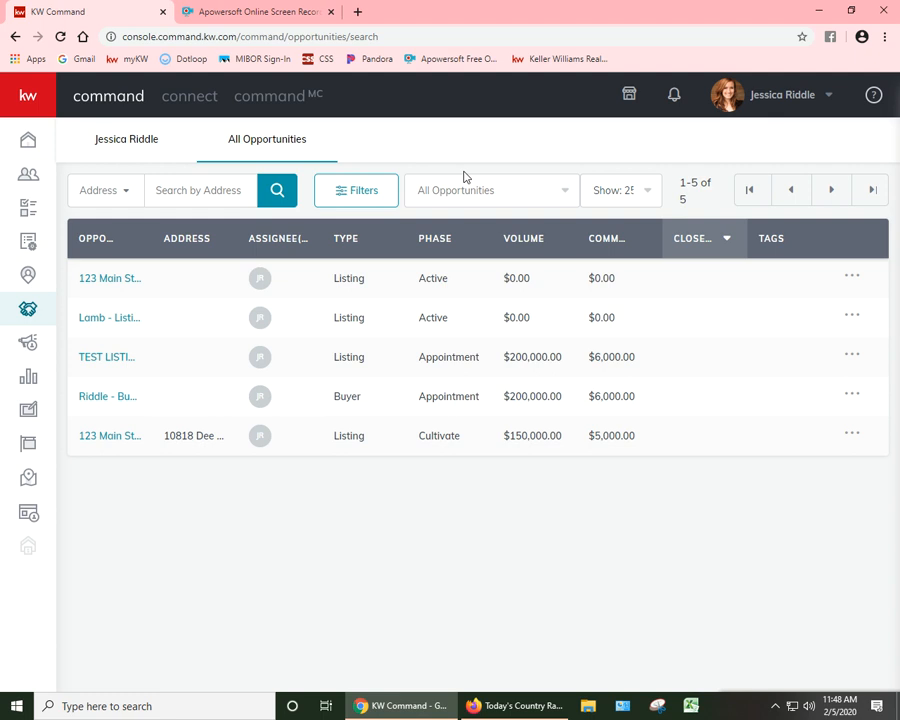
{"action": "left_click", "coordinate": [150, 139]}
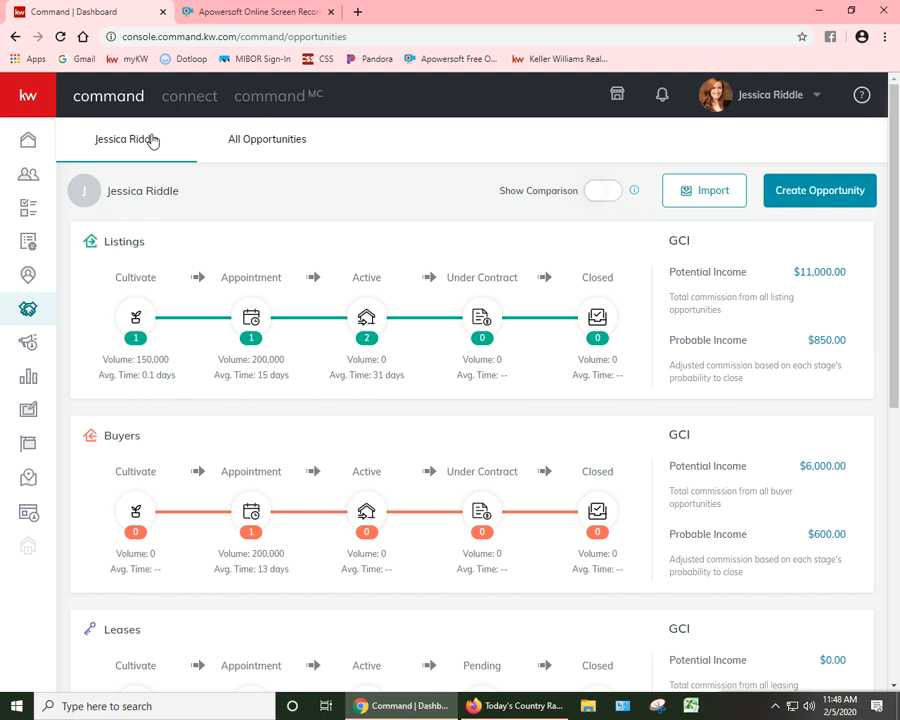